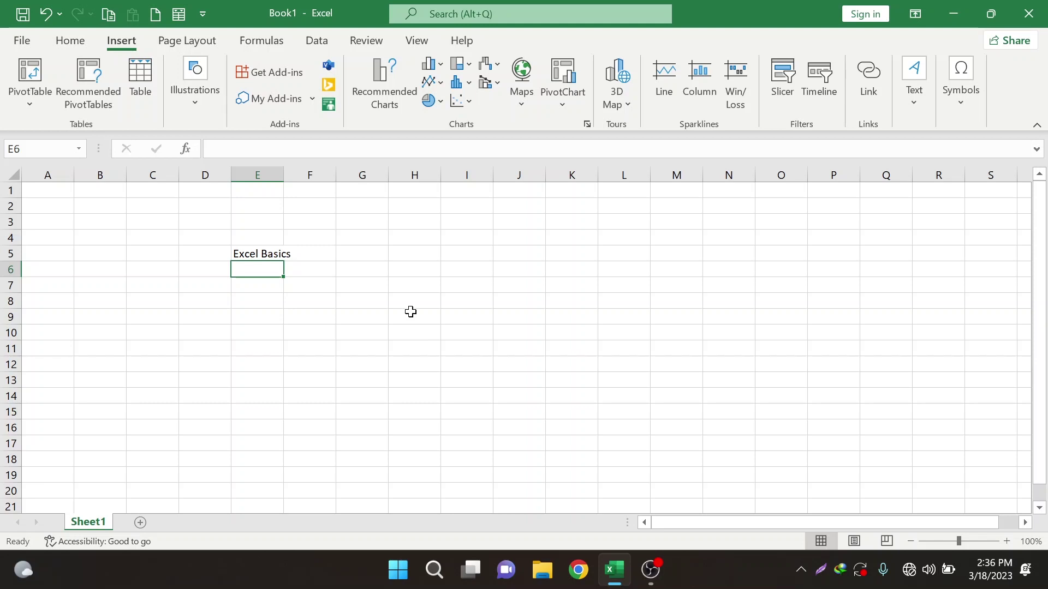
# Step: Enter 'Sort & Filter' in E6 below Excel Basics, discarding a stray entry in E7
pyautogui.click(70, 41)
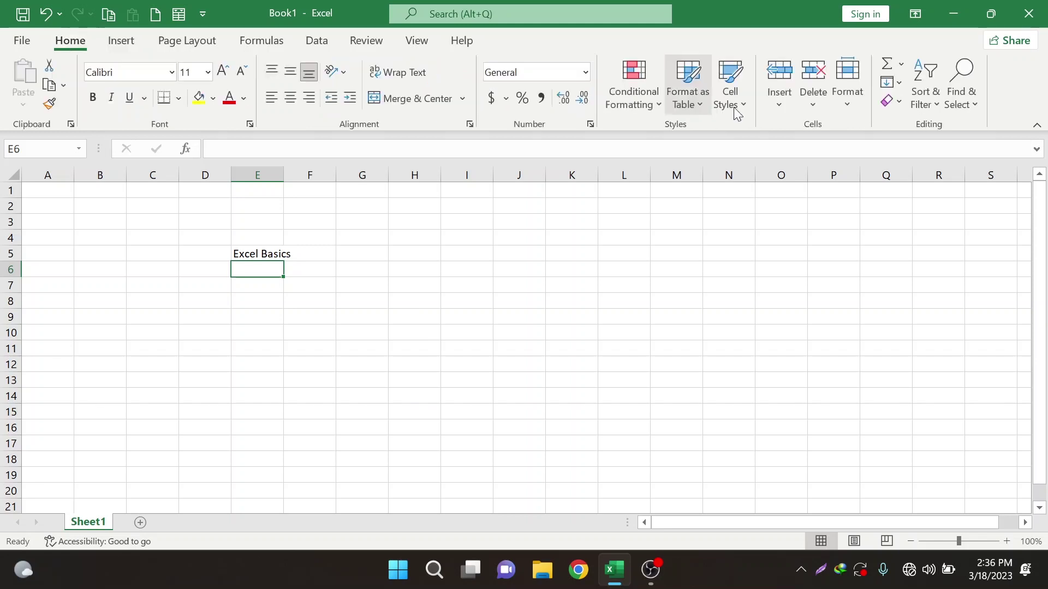
pyautogui.write('Sor')
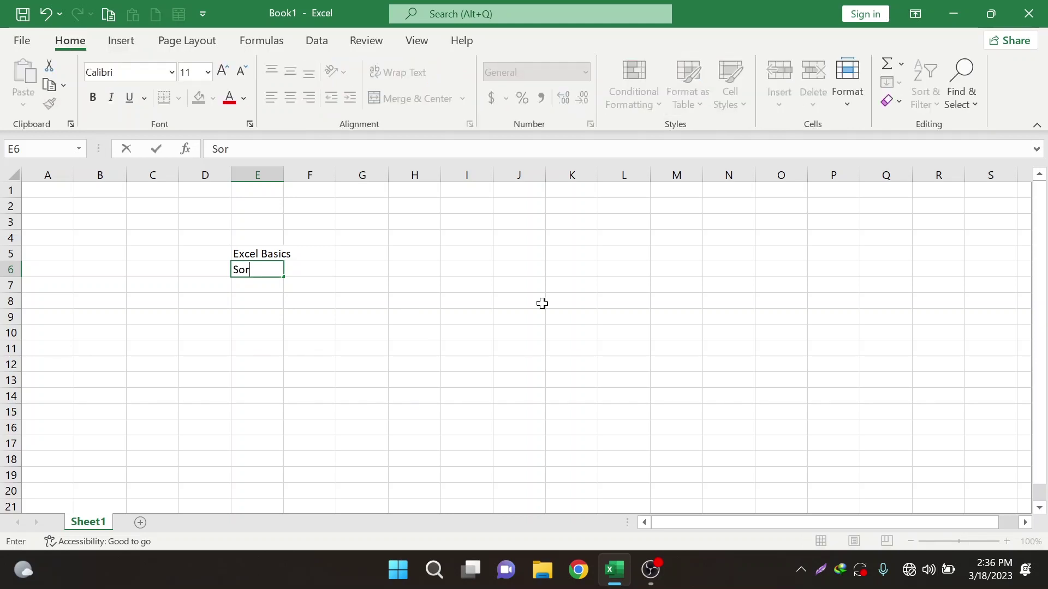
pyautogui.write('t & Filter')
pyautogui.press('Return')
pyautogui.write('M')
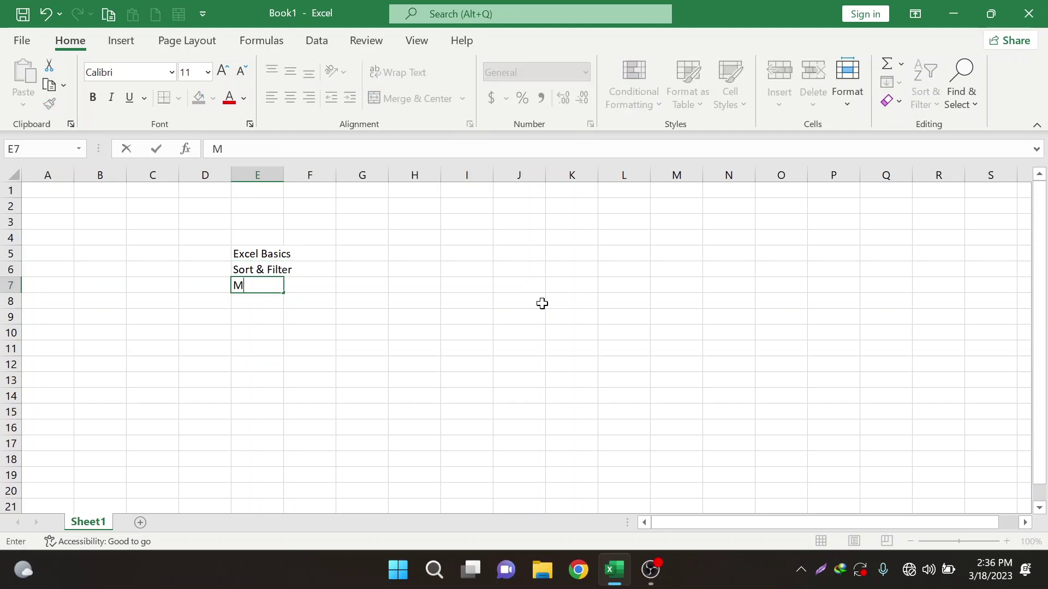
pyautogui.press('BackSpace')
pyautogui.press('Escape')
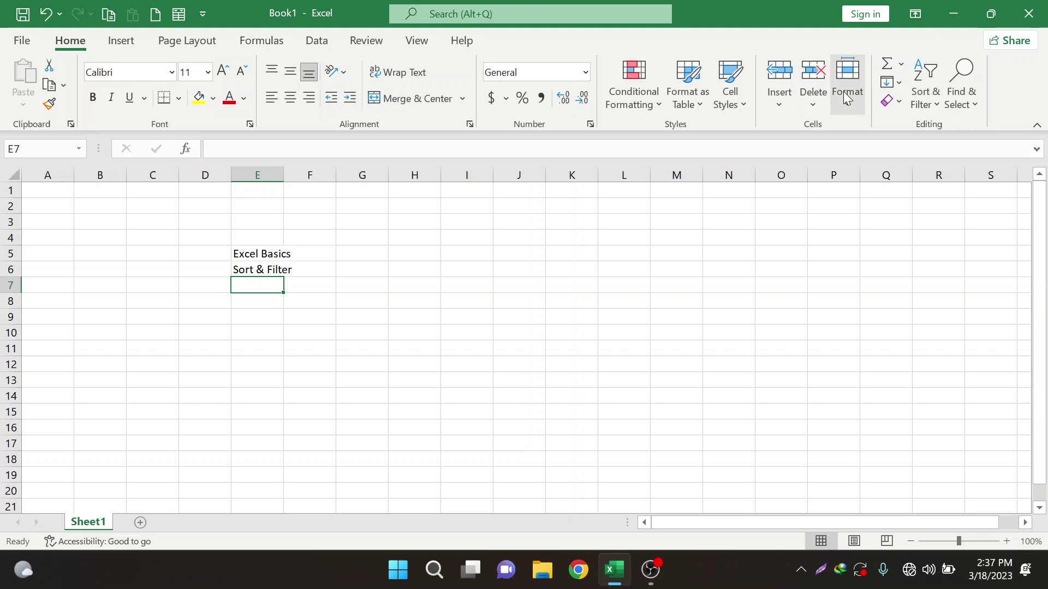
# Step: Enter Sum, Average, Max, Min and Count as topics in E7 through E11
pyautogui.moveTo(259, 254); pyautogui.dragTo(259, 270)
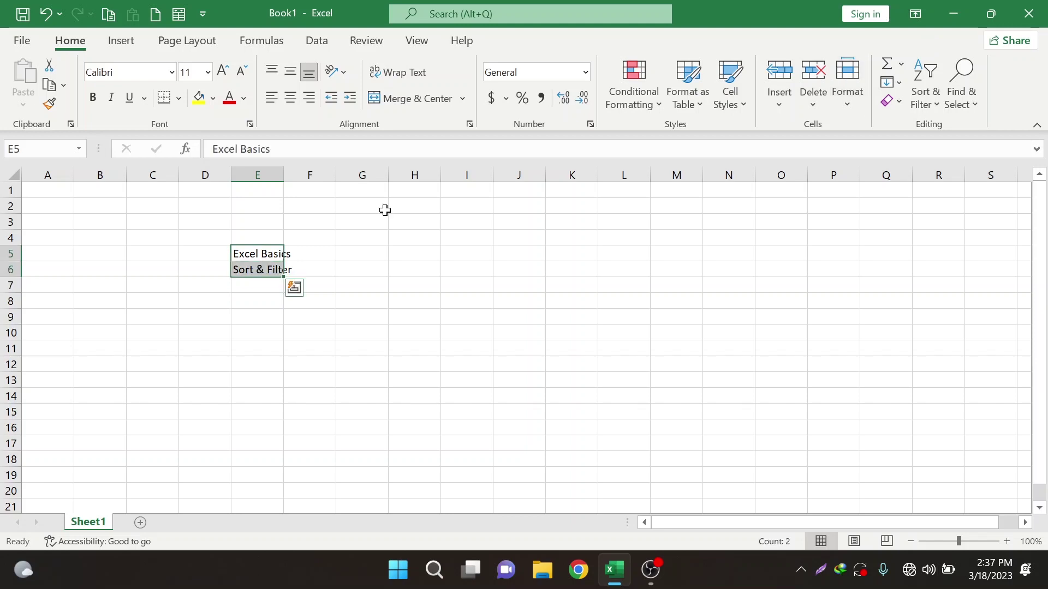
pyautogui.click(251, 283)
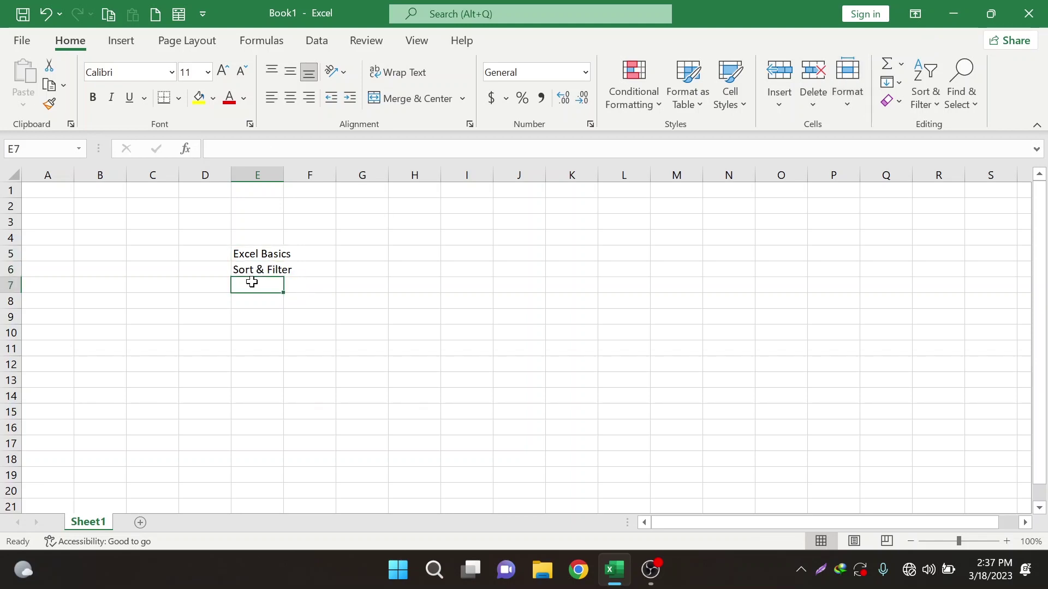
pyautogui.write('Sum')
pyautogui.press('Return')
pyautogui.write('Av')
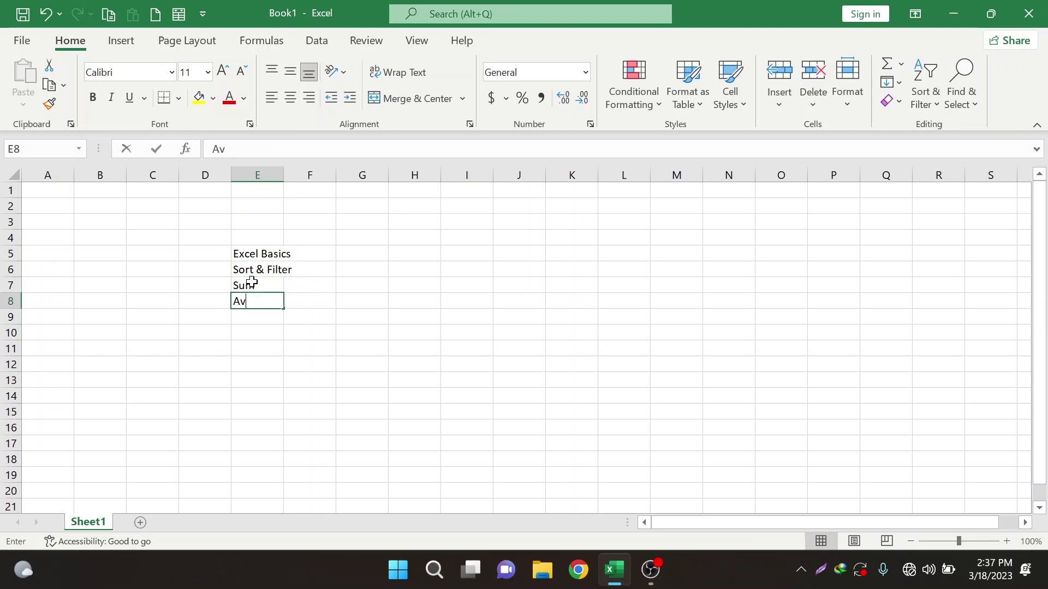
pyautogui.write('erage')
pyautogui.press('Return')
pyautogui.write('Max')
pyautogui.press('Return')
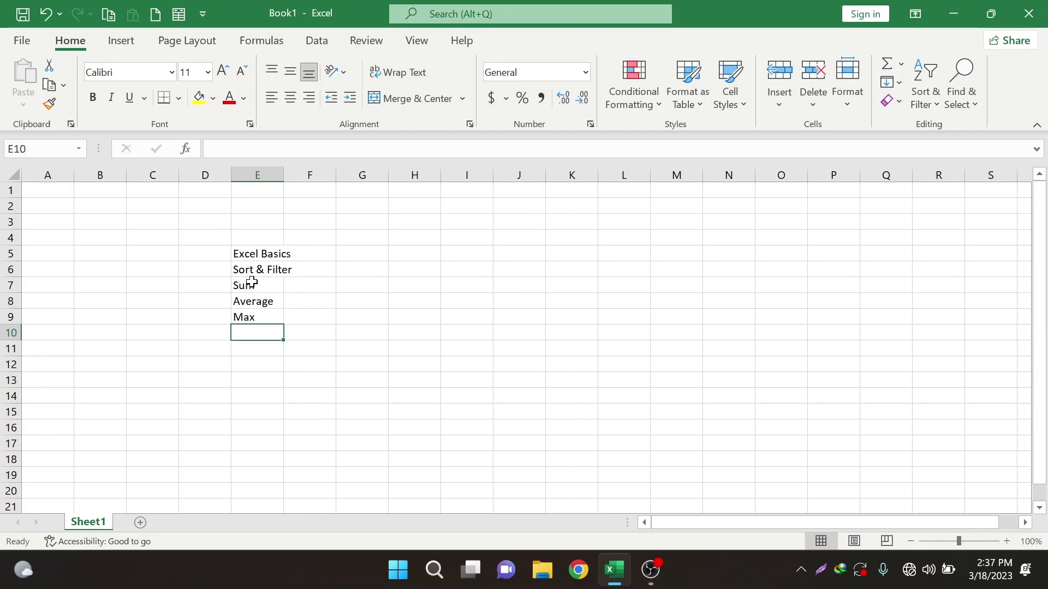
pyautogui.write('Mi')
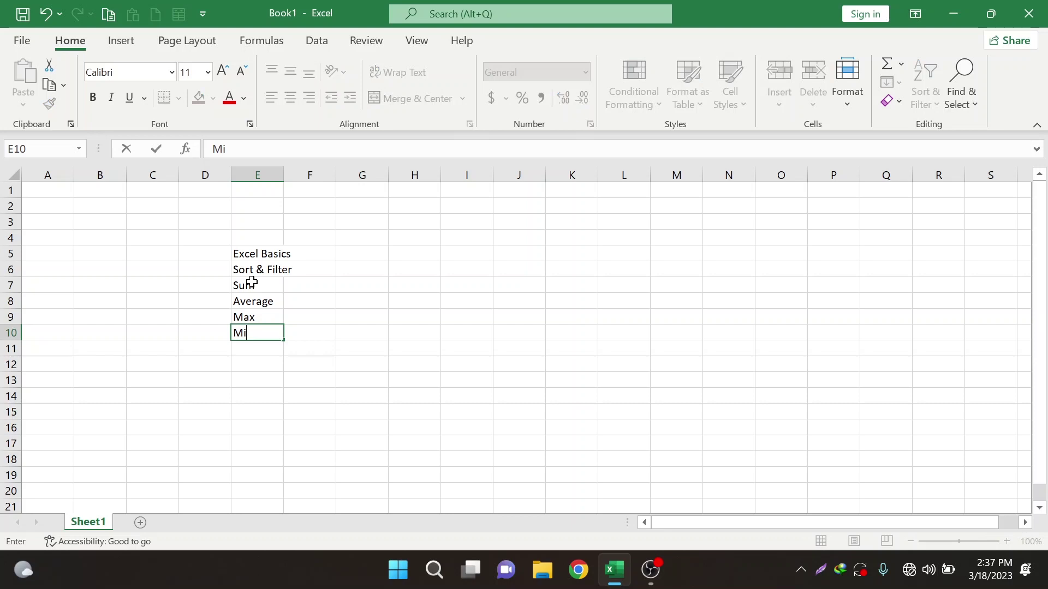
pyautogui.write('n')
pyautogui.press('Return')
pyautogui.write('Count')
pyautogui.press('Return')
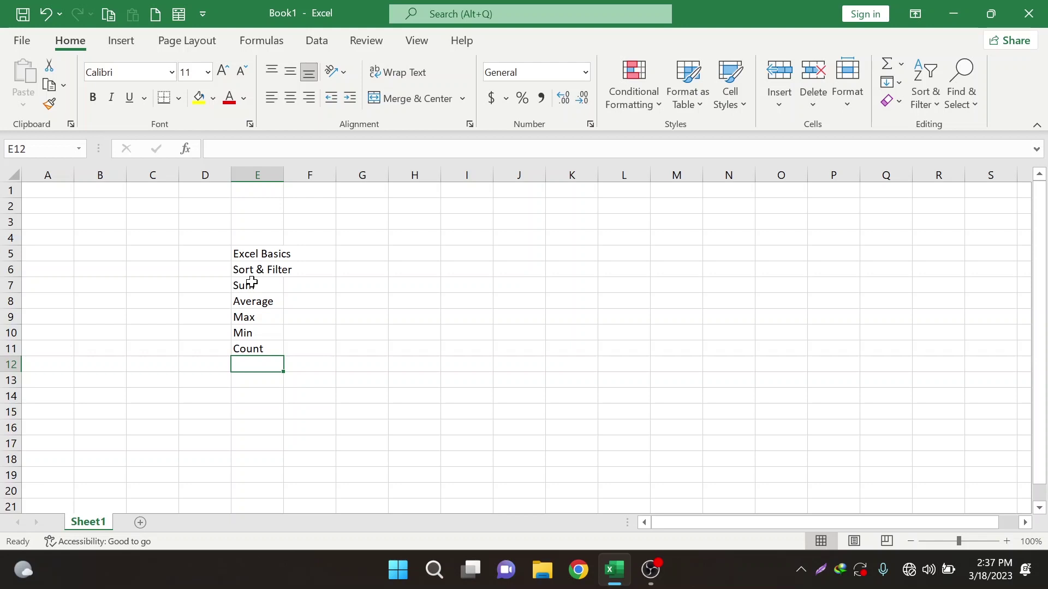
# Step: Add 'Select All Cells' in E12, correcting the typo in 'Cells'
pyautogui.write('Select All')
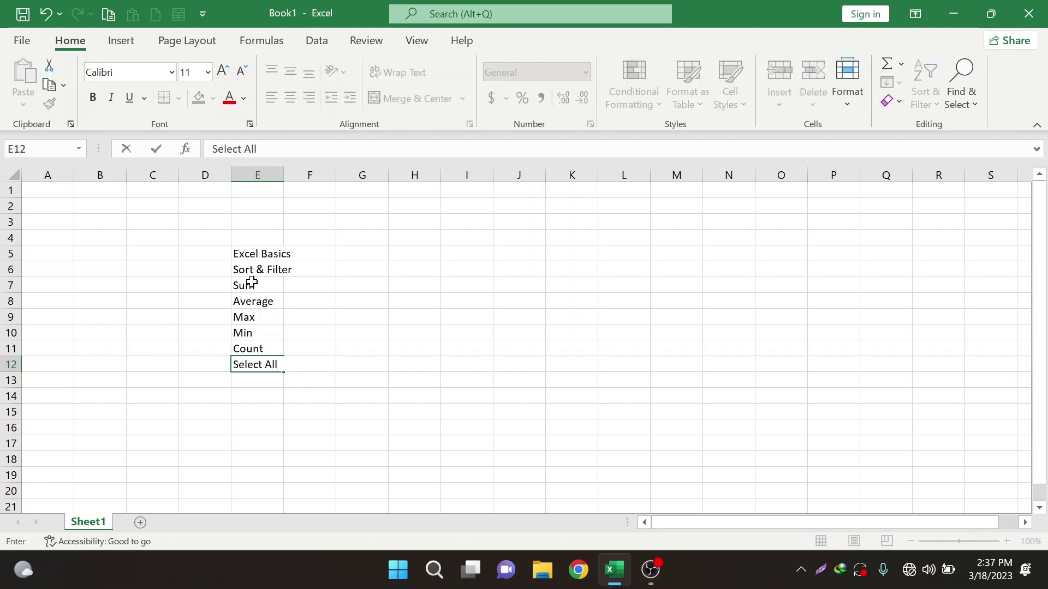
pyautogui.write(' Celle')
pyautogui.press('BackSpace')
pyautogui.write('s')
pyautogui.press('Return')
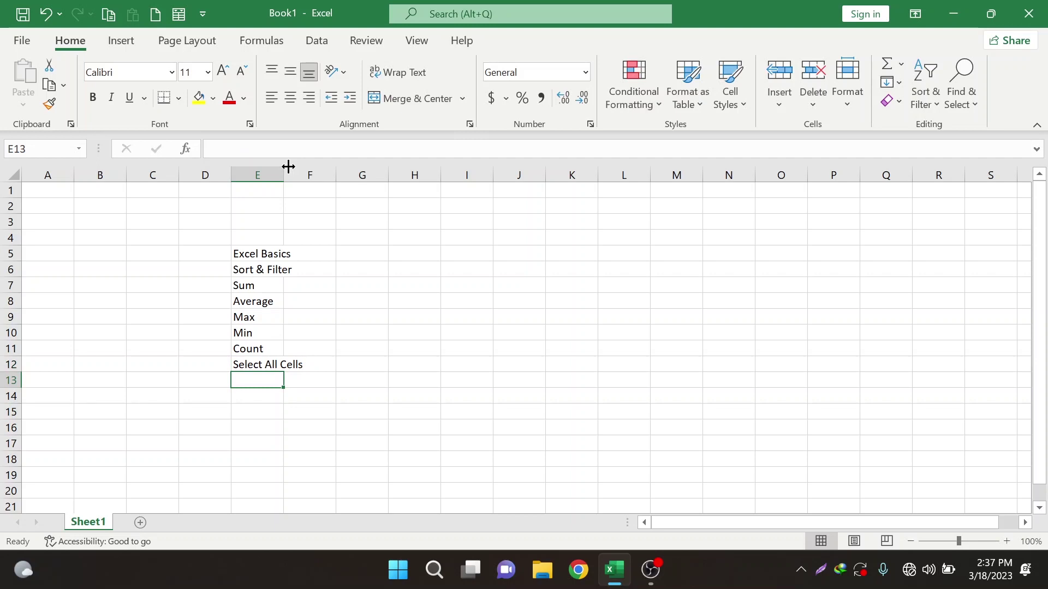
# Step: Widen column E and enter 'Conditional Formatting' in E13
pyautogui.moveTo(288, 166); pyautogui.dragTo(313, 169)
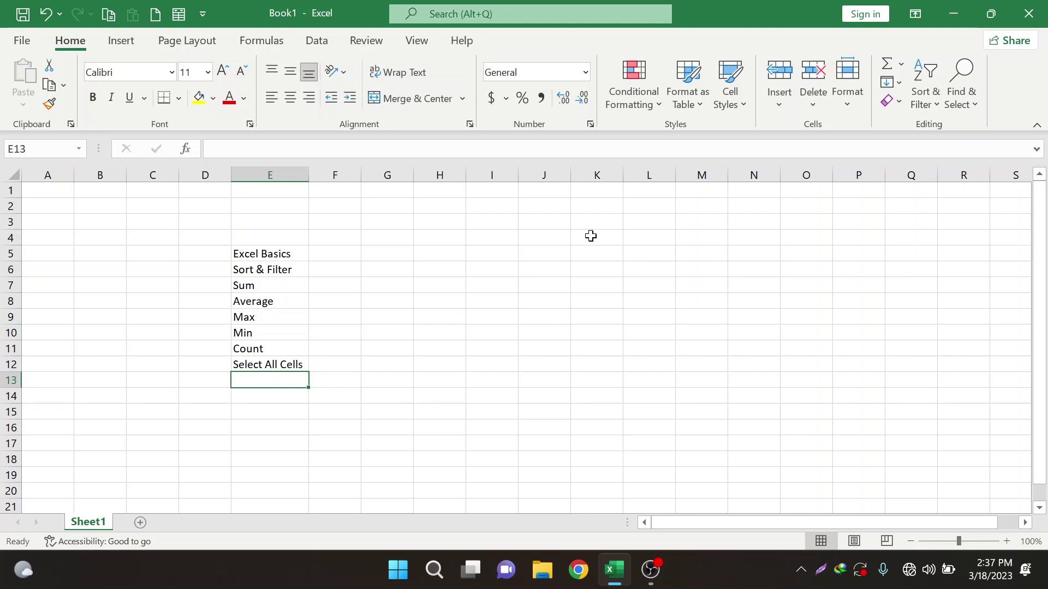
pyautogui.write('Condition')
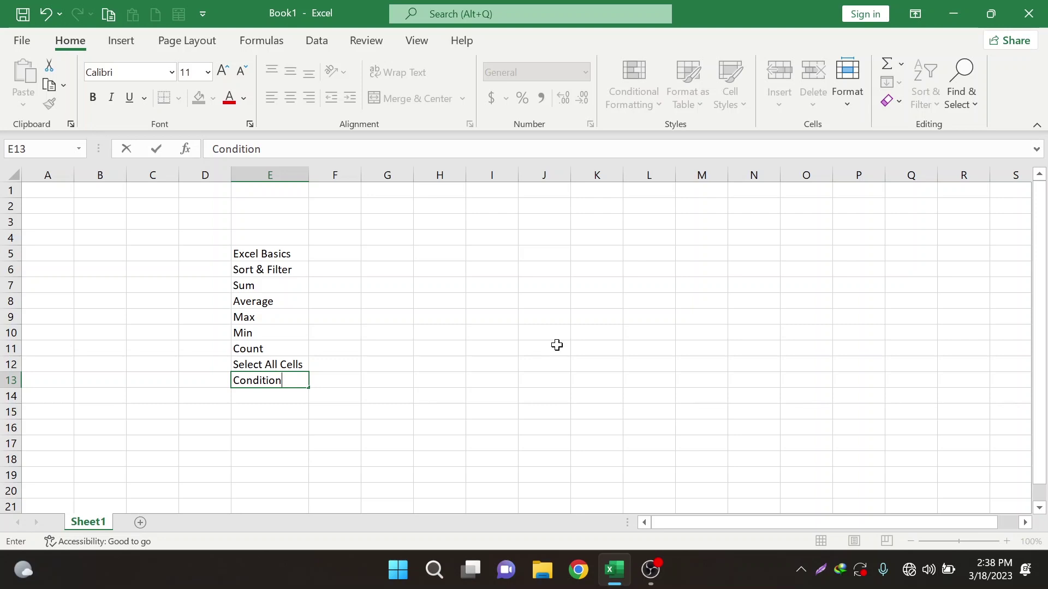
pyautogui.write('al Formatting')
pyautogui.press('Return')
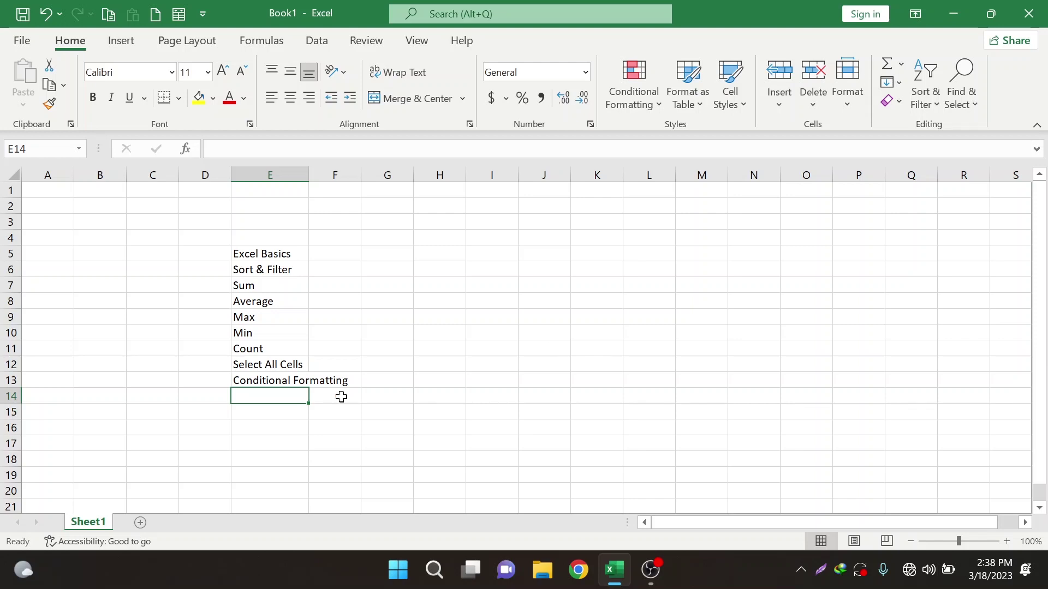
# Step: Create a centred, enlarged 'Class 01' heading across E3:E4 and copy it
pyautogui.click(253, 411)
pyautogui.moveTo(257, 222); pyautogui.dragTo(259, 230)
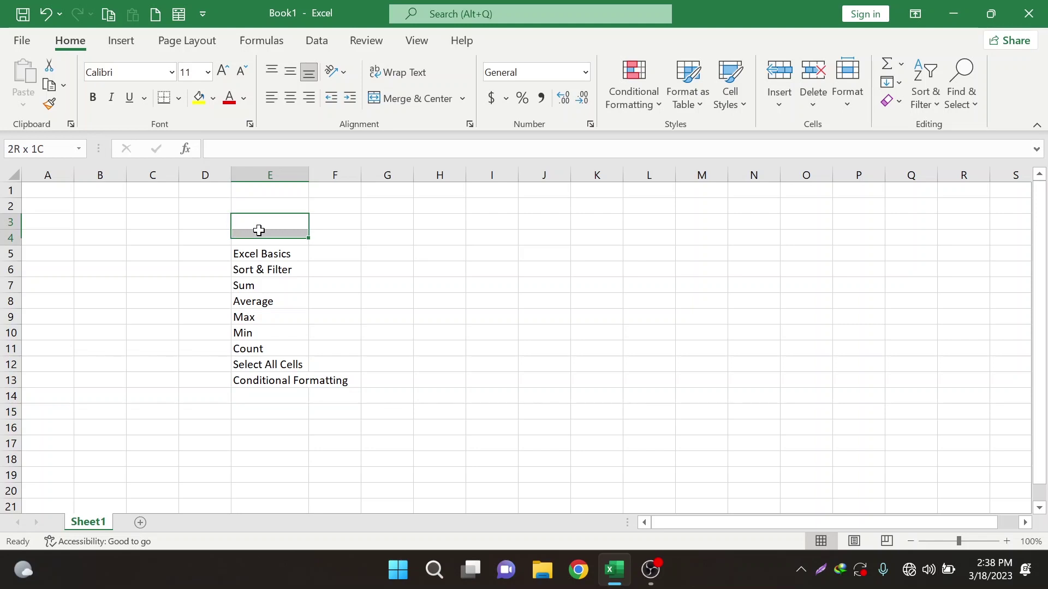
pyautogui.write('Cla')
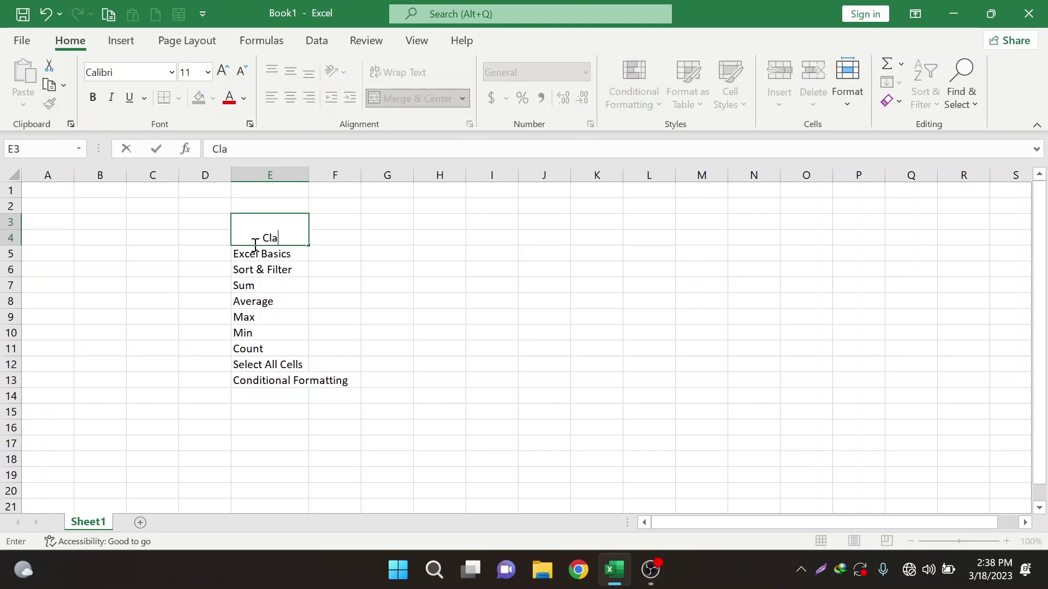
pyautogui.write('ss ')
pyautogui.write('01')
pyautogui.click(291, 74)
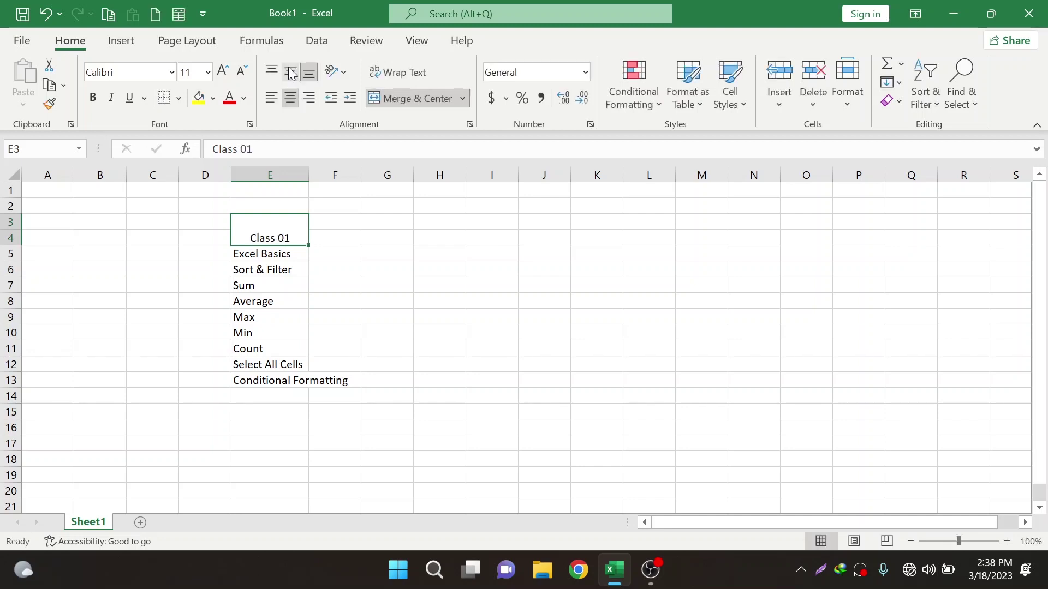
pyautogui.click(291, 73)
pyautogui.hotkey('ctrl', 'shift', '.')
pyautogui.hotkey('ctrl', 'shift', '.')
pyautogui.hotkey('ctrl', 'shift', '.')
pyautogui.hotkey('ctrl', 'c')
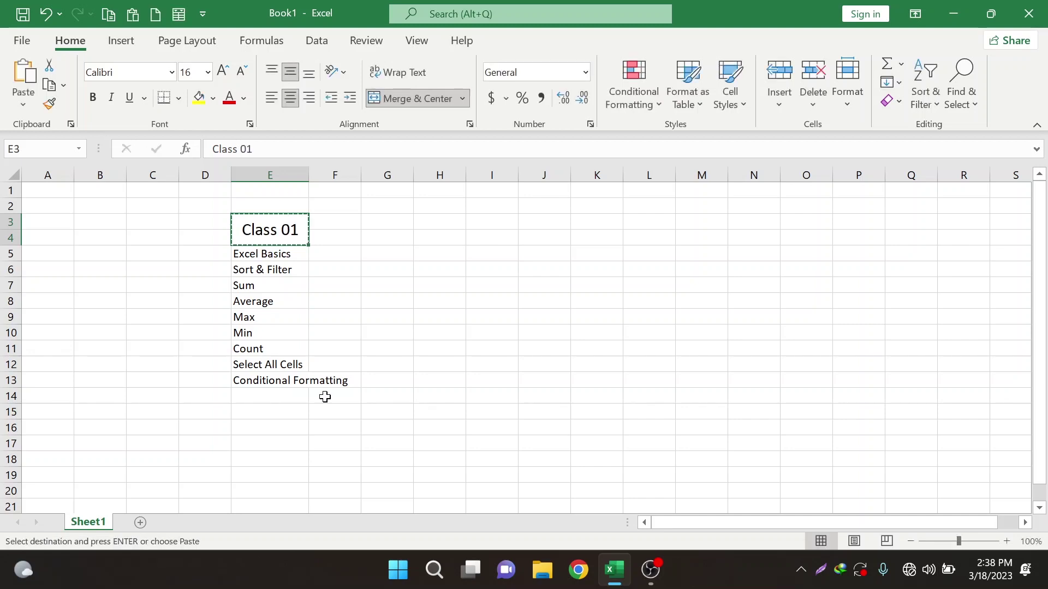
# Step: Paste the heading format into E15 and enter 'Class 02'
pyautogui.click(275, 411)
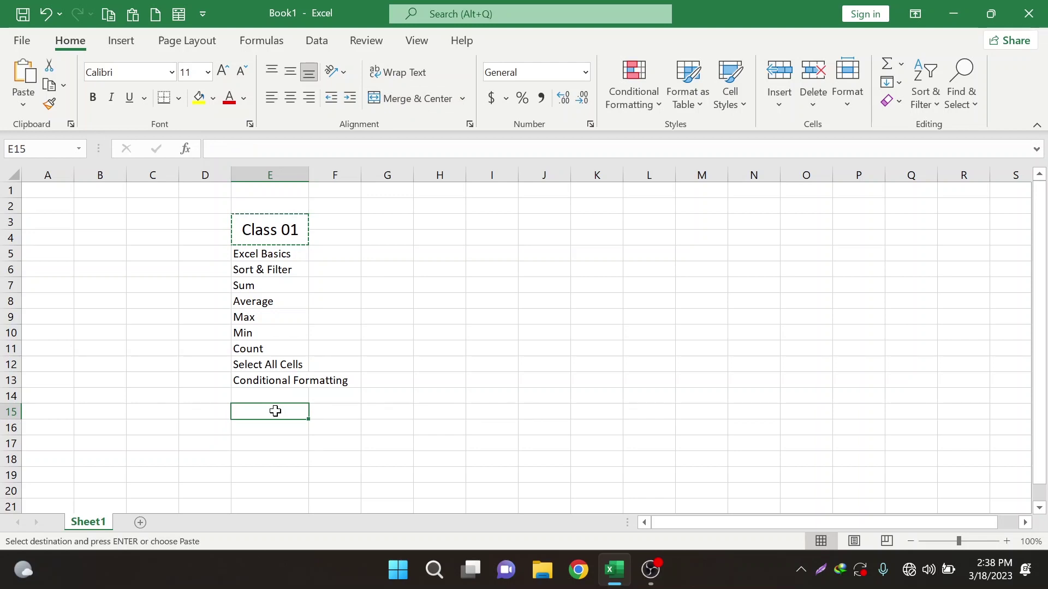
pyautogui.hotkey('ctrl', 'v')
pyautogui.write('Class 02')
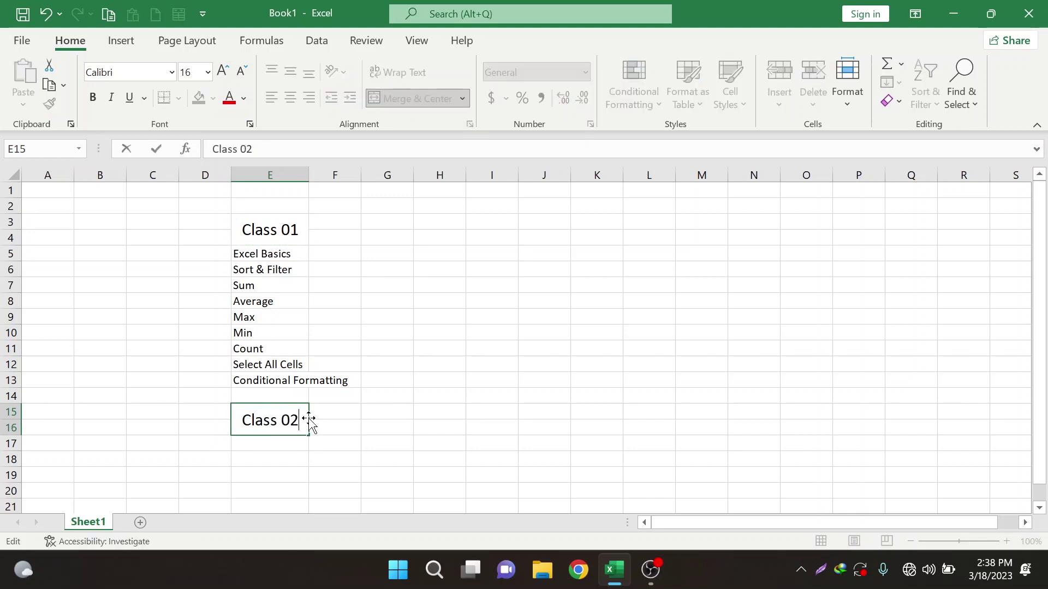
pyautogui.hotkey('ctrl', 'Return')
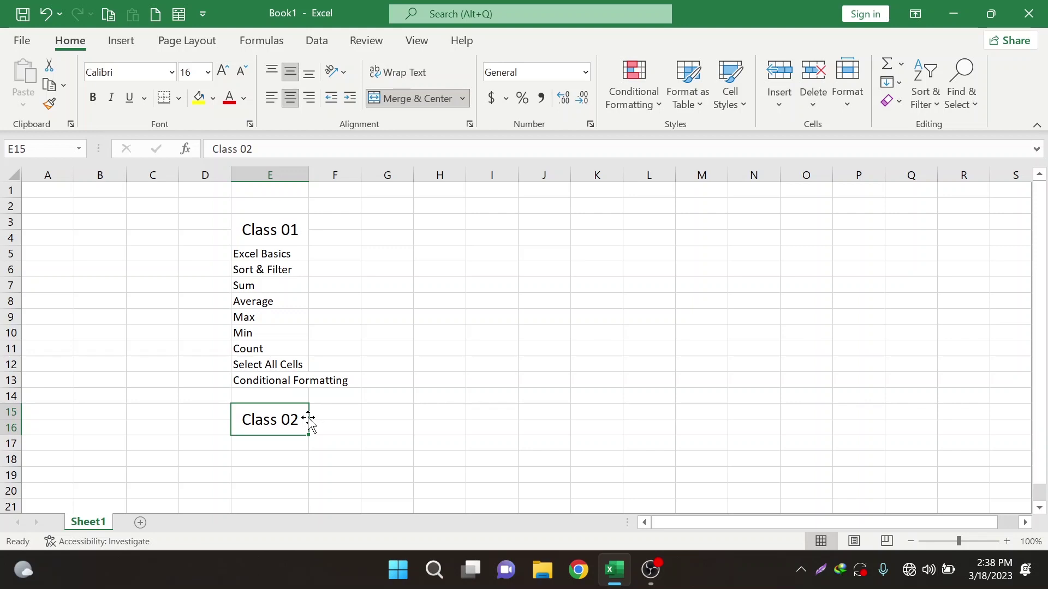
# Step: Make the Class 01 heading bold, then select the cell below the Class 02 heading
pyautogui.click(286, 228)
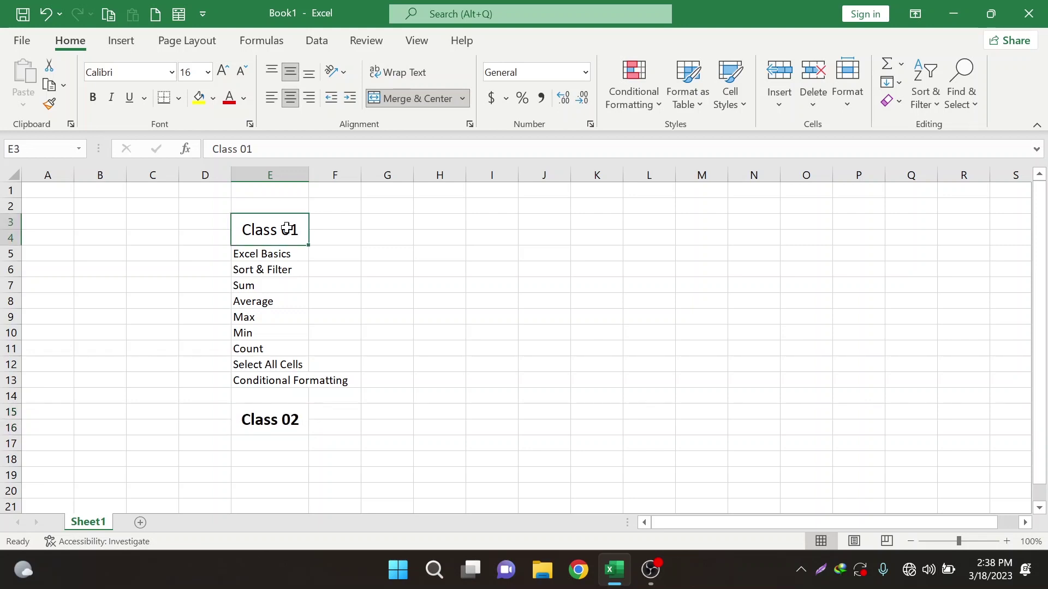
pyautogui.hotkey('ctrl', 'b')
pyautogui.click(269, 419)
pyautogui.scroll(-1, 240, 394)
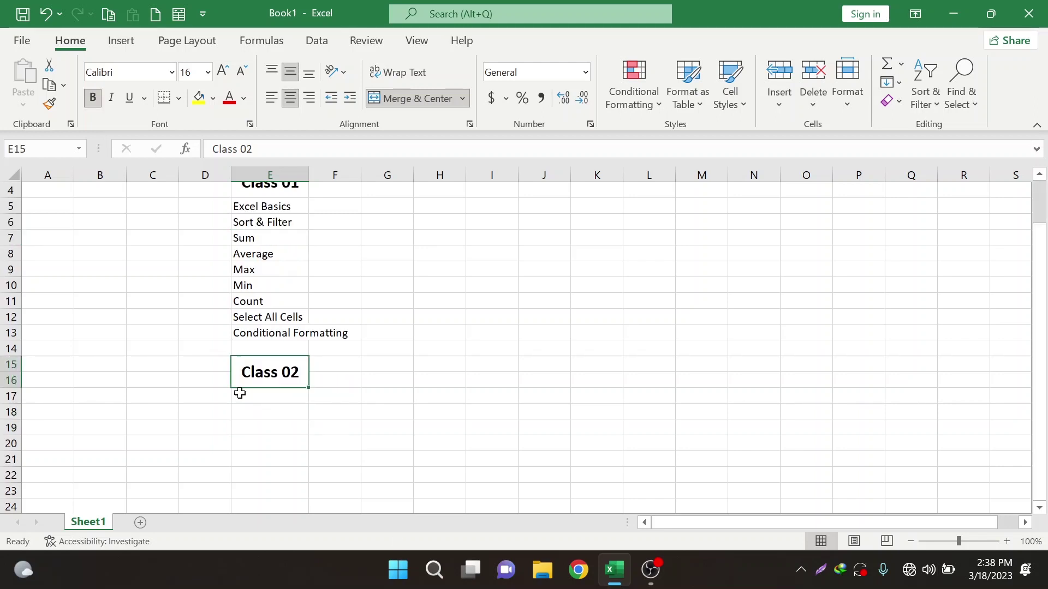
pyautogui.click(239, 394)
pyautogui.scroll(1, 377, 404)
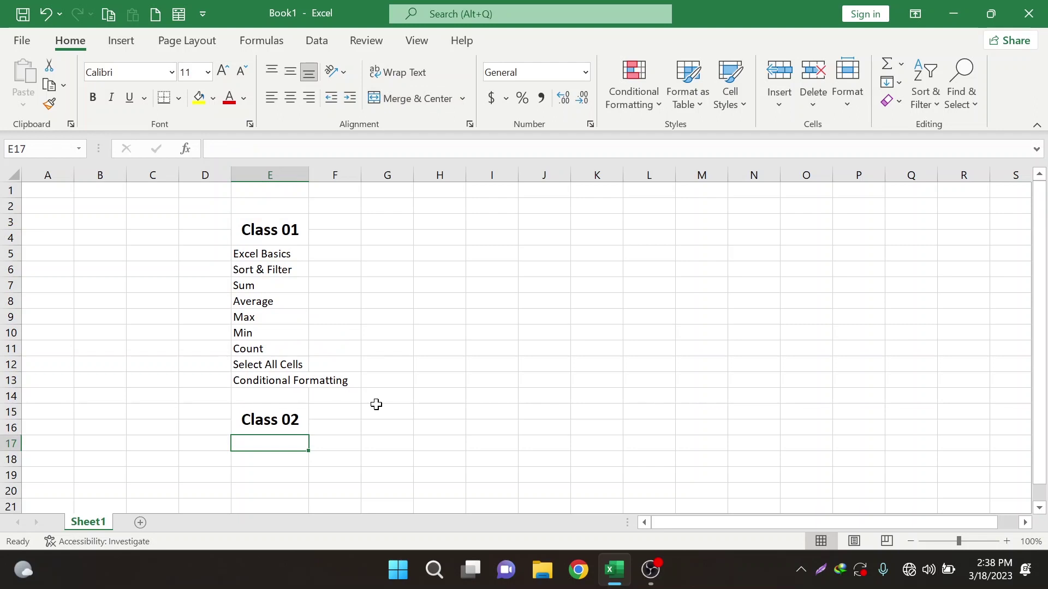
pyautogui.scroll(-2, 702, 368)
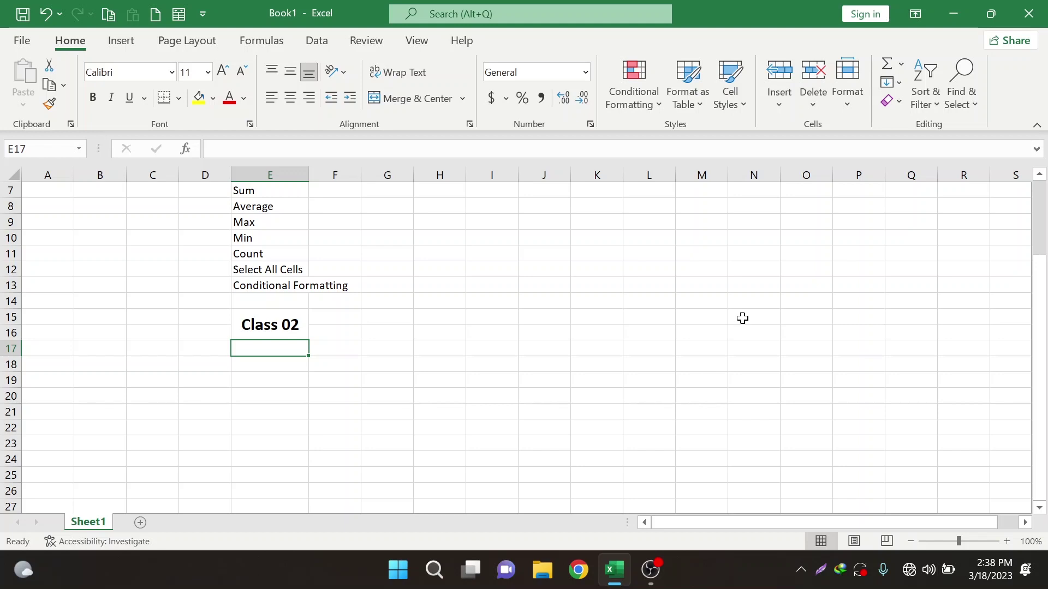
# Step: Move Conditional Formatting to E17 and add 'Chart' in E18
pyautogui.click(281, 286)
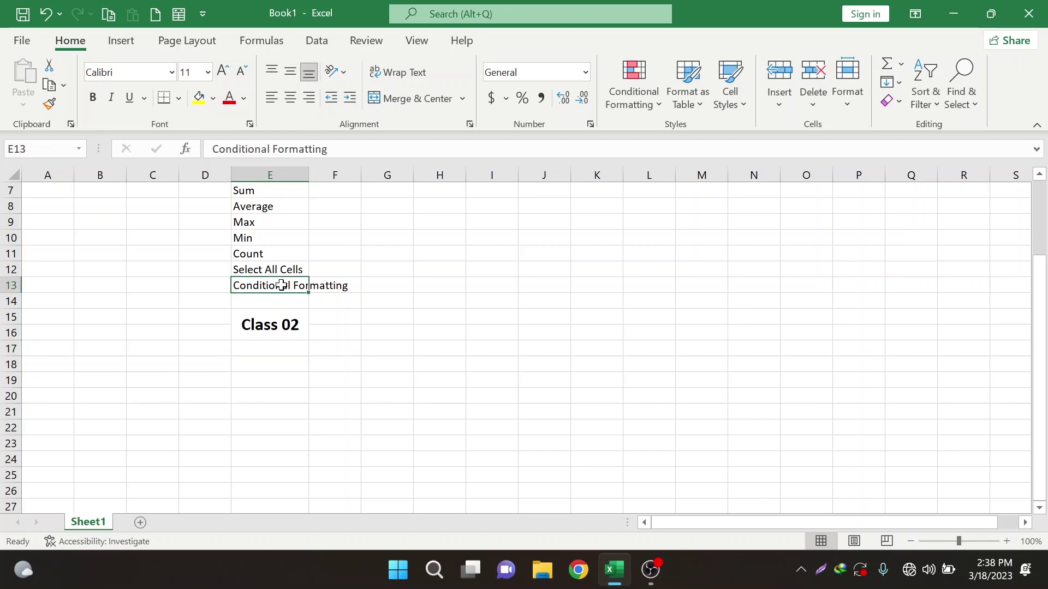
pyautogui.hotkey('ctrl', 'c')
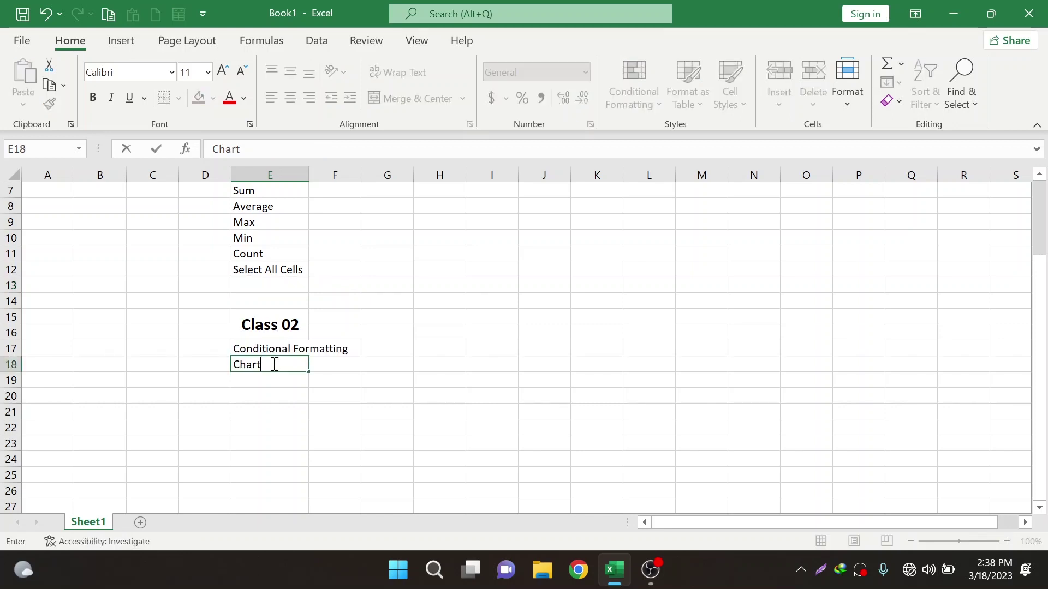
pyautogui.press('Return')
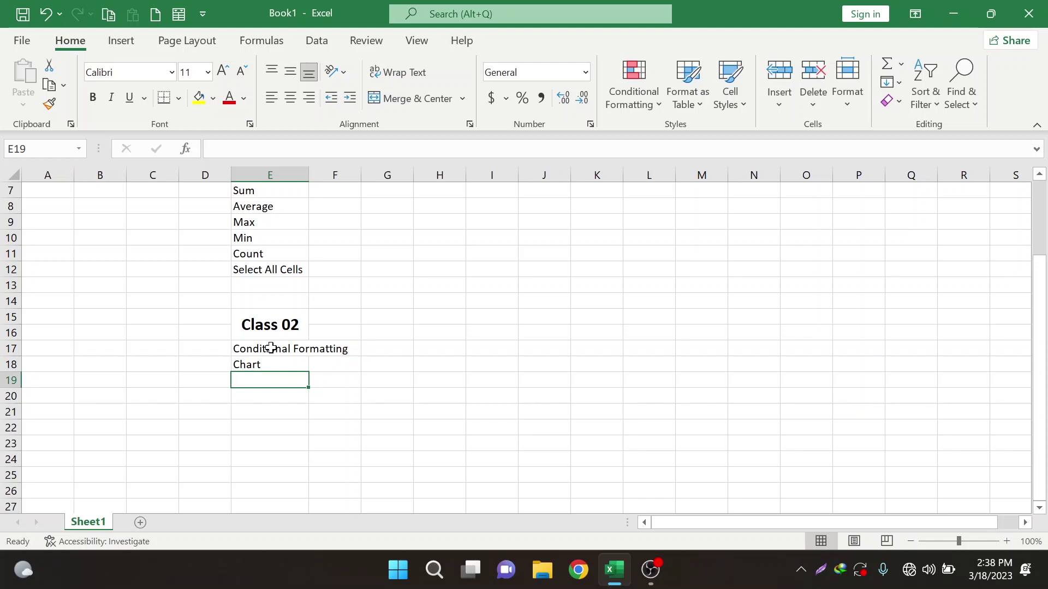
# Step: Check the Class 01 heading without changing it, then select E19 below Chart
pyautogui.click(283, 330)
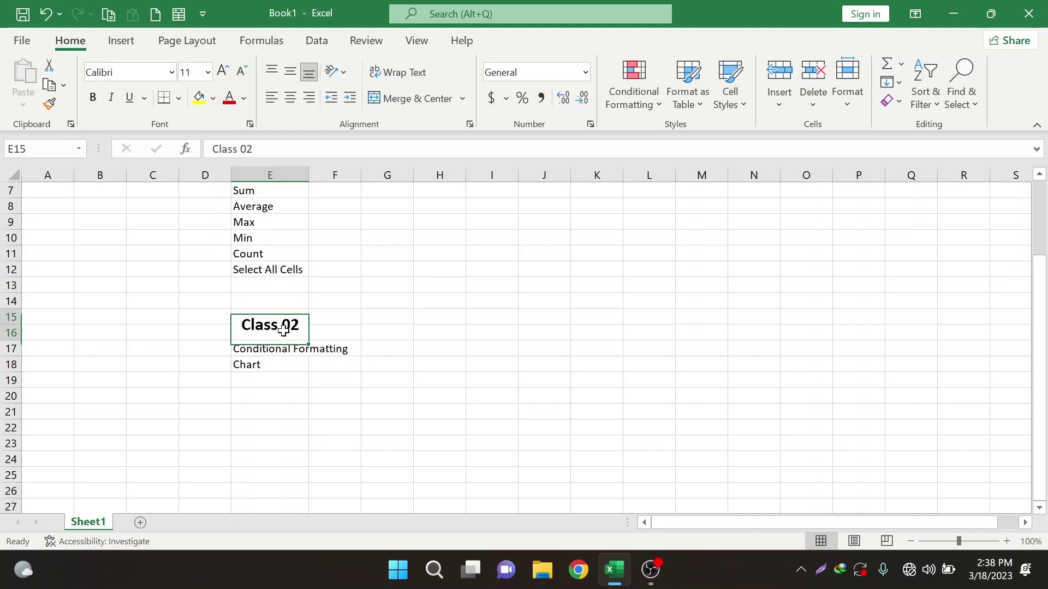
pyautogui.scroll(2, 282, 330)
pyautogui.doubleClick(291, 231)
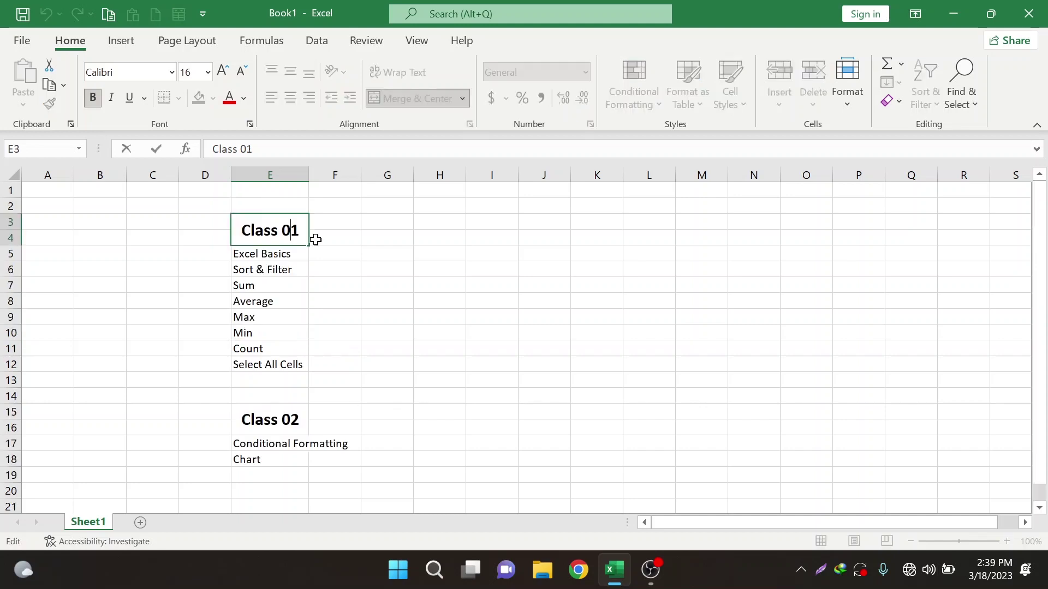
pyautogui.press('Escape')
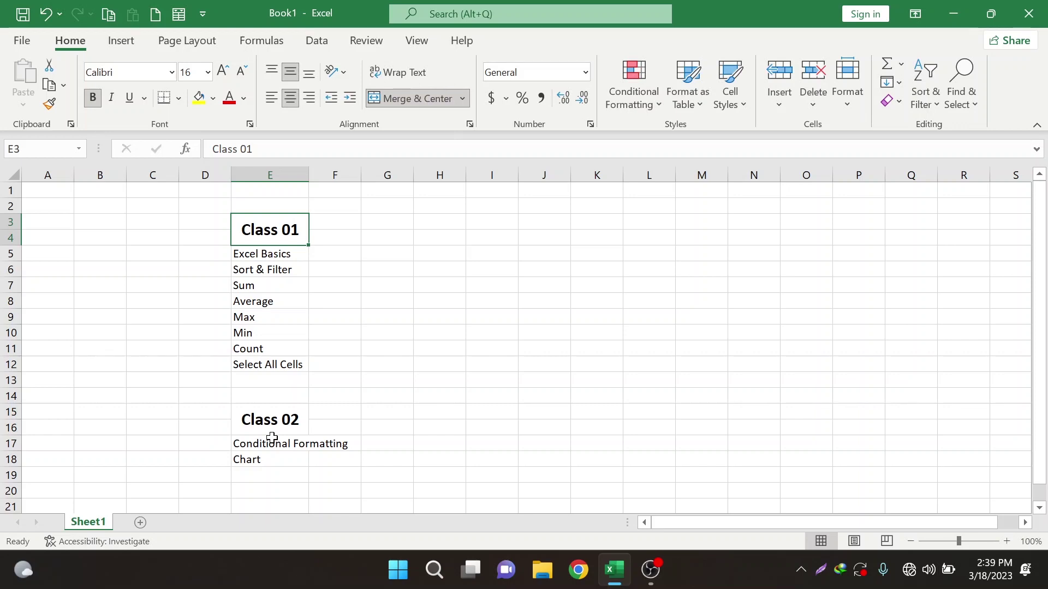
pyautogui.scroll(-3, 272, 437)
pyautogui.click(284, 331)
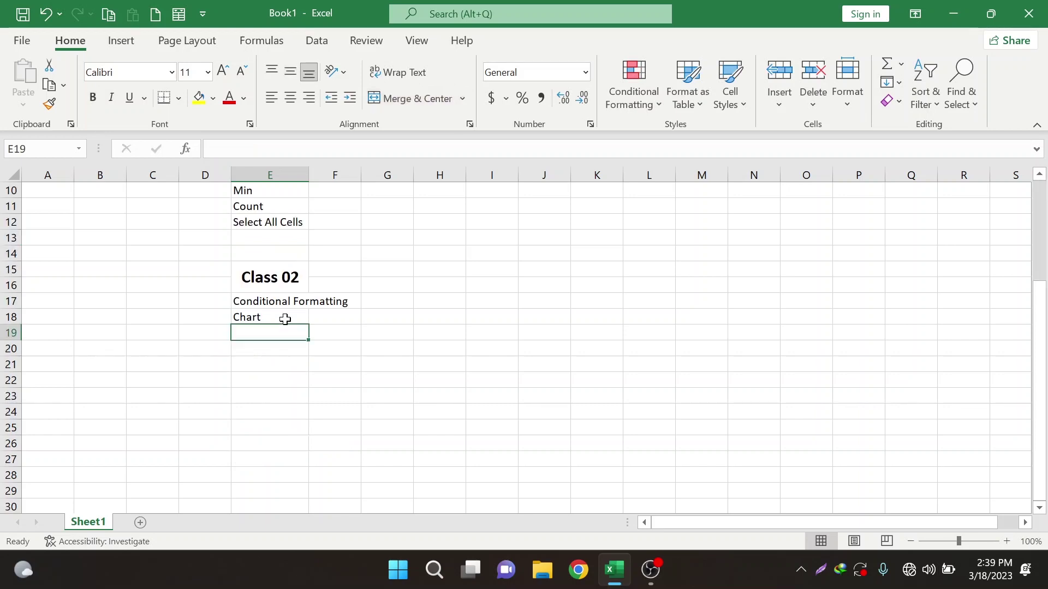
# Step: Add 'Data Validation' in E19 and 'Print Area Selection' in E20
pyautogui.write('Data')
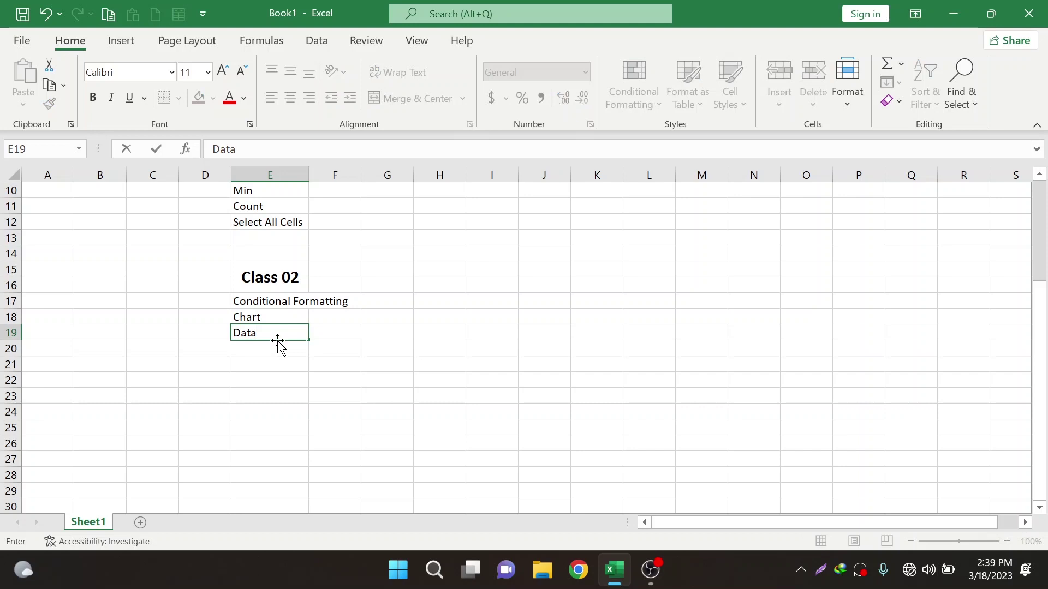
pyautogui.write(' Validations')
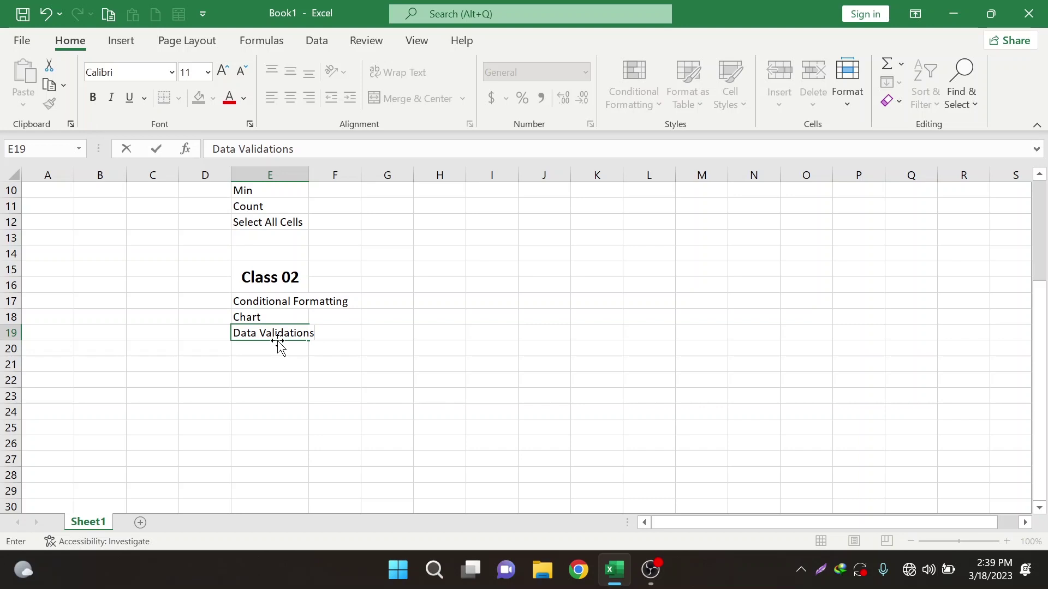
pyautogui.press('BackSpace')
pyautogui.press('Return')
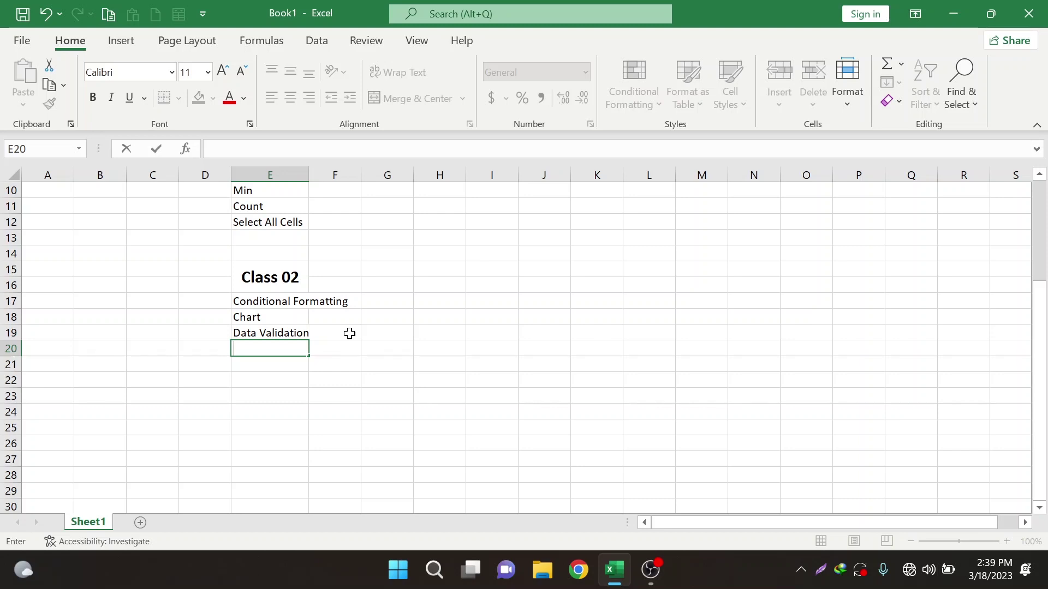
pyautogui.write('Print Area Selection')
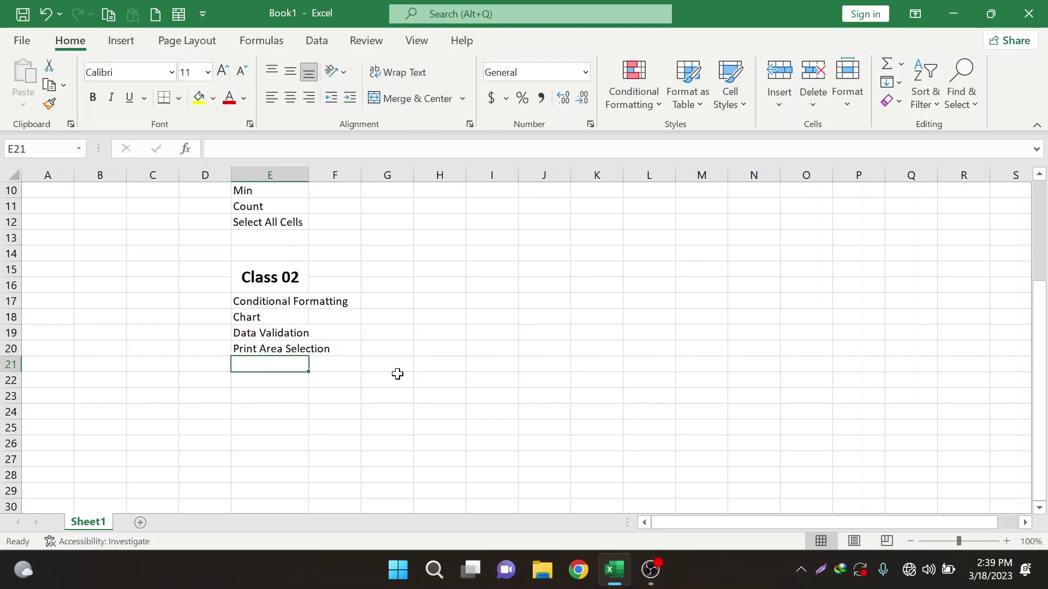
# Step: Copy the Class 02 heading in E15
pyautogui.click(279, 376)
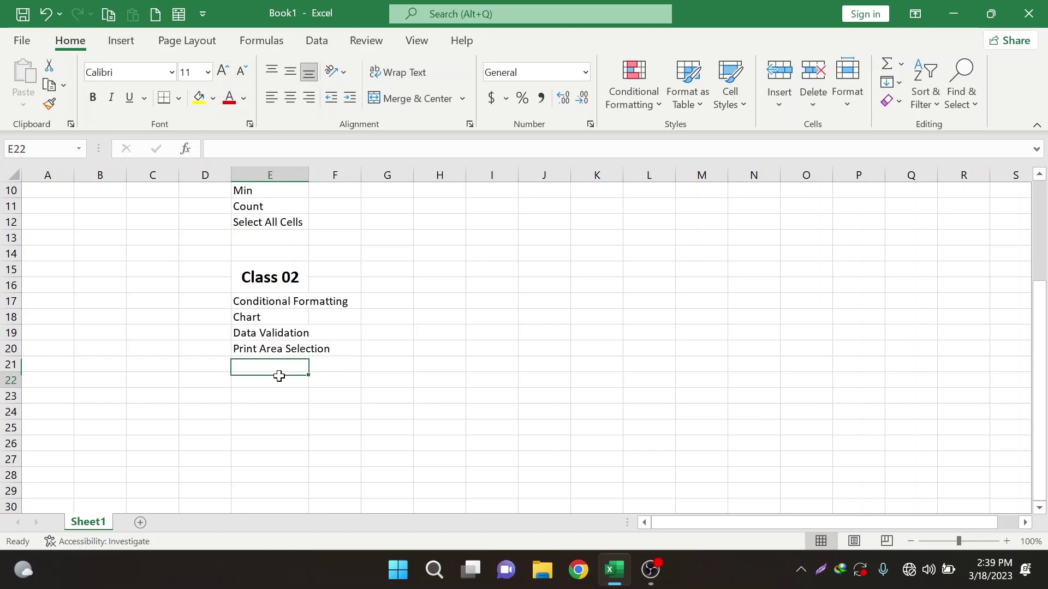
pyautogui.click(270, 278)
pyautogui.hotkey('ctrl', 'c')
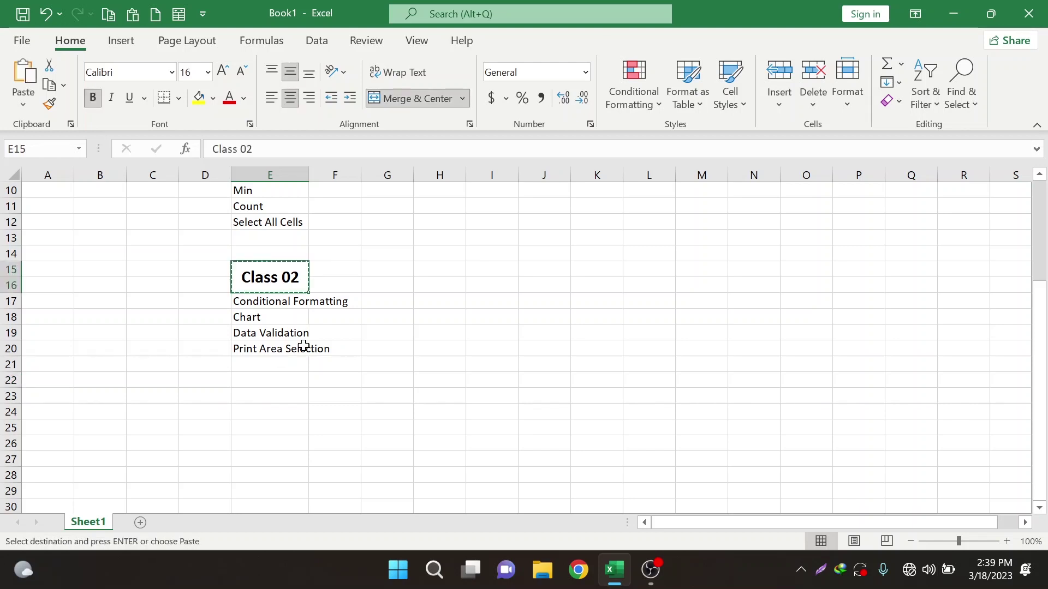
# Step: Paste the copied heading into E22 and change its text to 'Class 04'
pyautogui.click(305, 391)
pyautogui.hotkey('ctrl', 'v')
pyautogui.doubleClick(305, 391)
pyautogui.press('BackSpace')
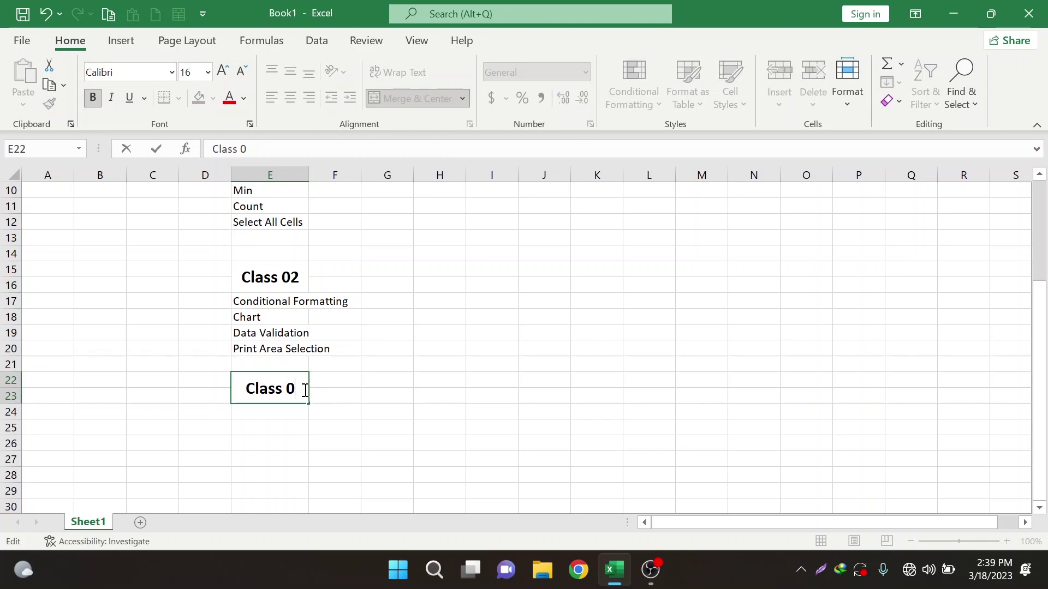
pyautogui.write('4')
pyautogui.press('Return')
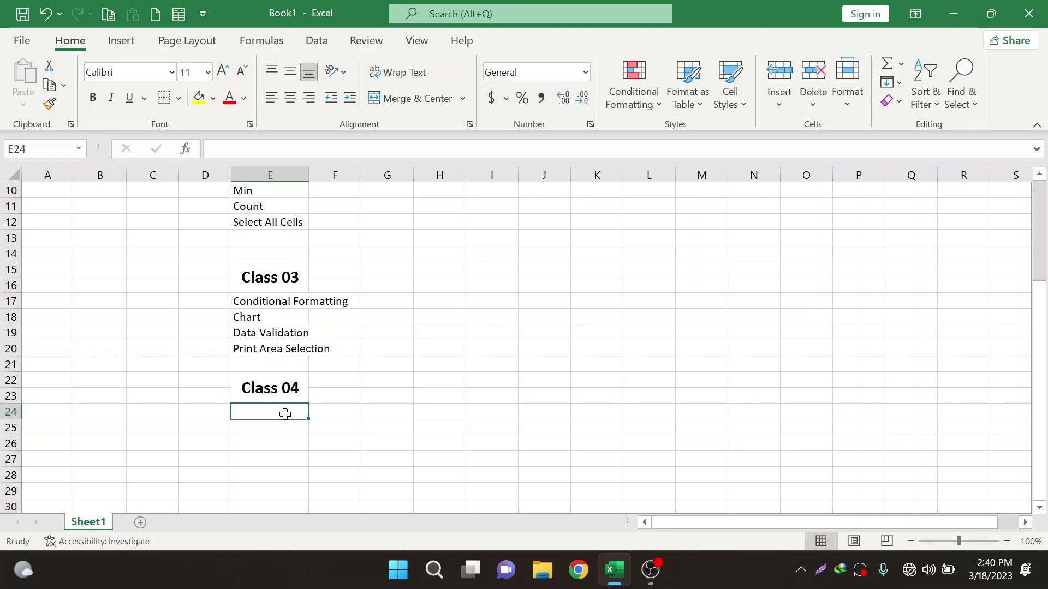
# Step: Enter 'Vlookup' in E24 and 'HLOOKUP' in E25, then select both cells
pyautogui.write('V')
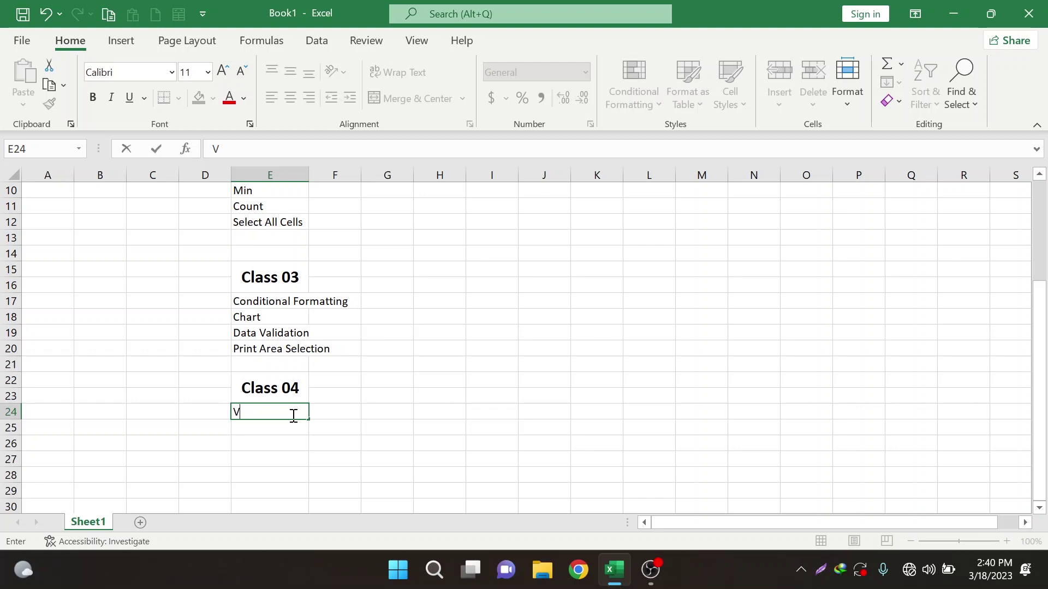
pyautogui.write('lookup')
pyautogui.press('Return')
pyautogui.write('HLOOKU')
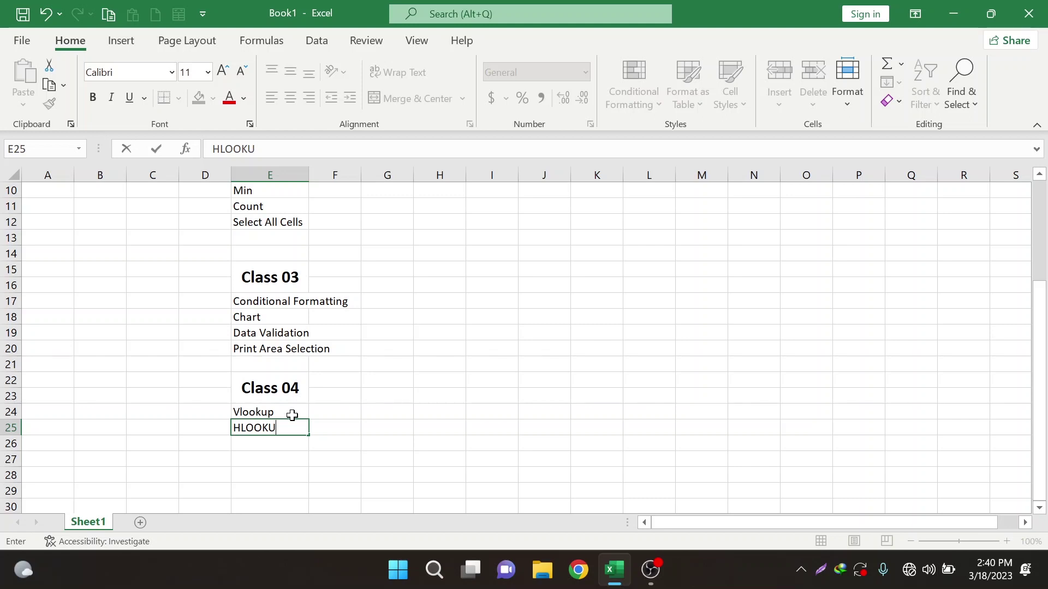
pyautogui.write('P')
pyautogui.hotkey('ctrl', 'Return')
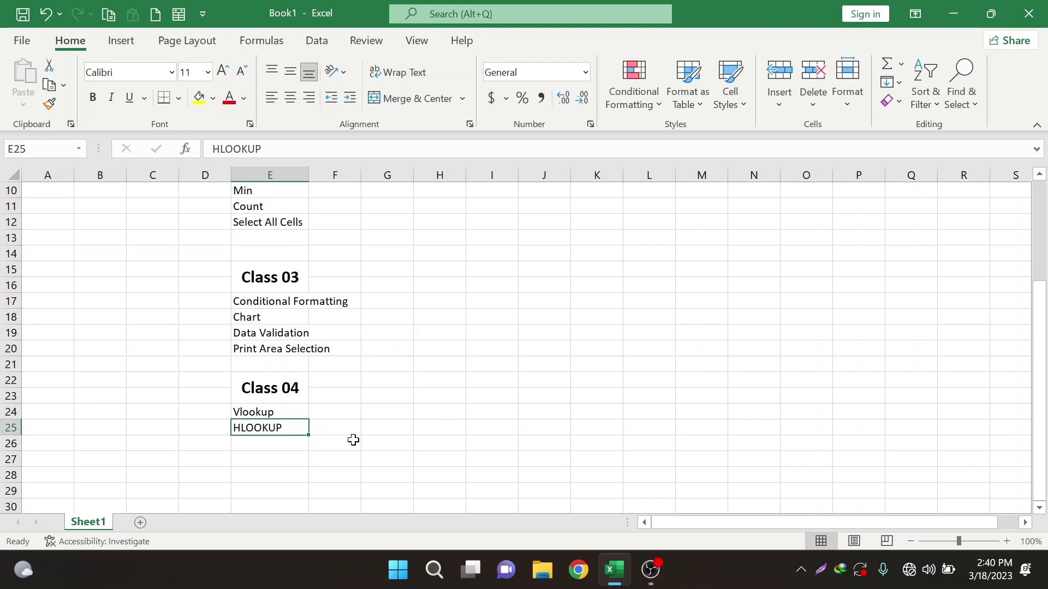
pyautogui.moveTo(292, 413); pyautogui.dragTo(292, 421)
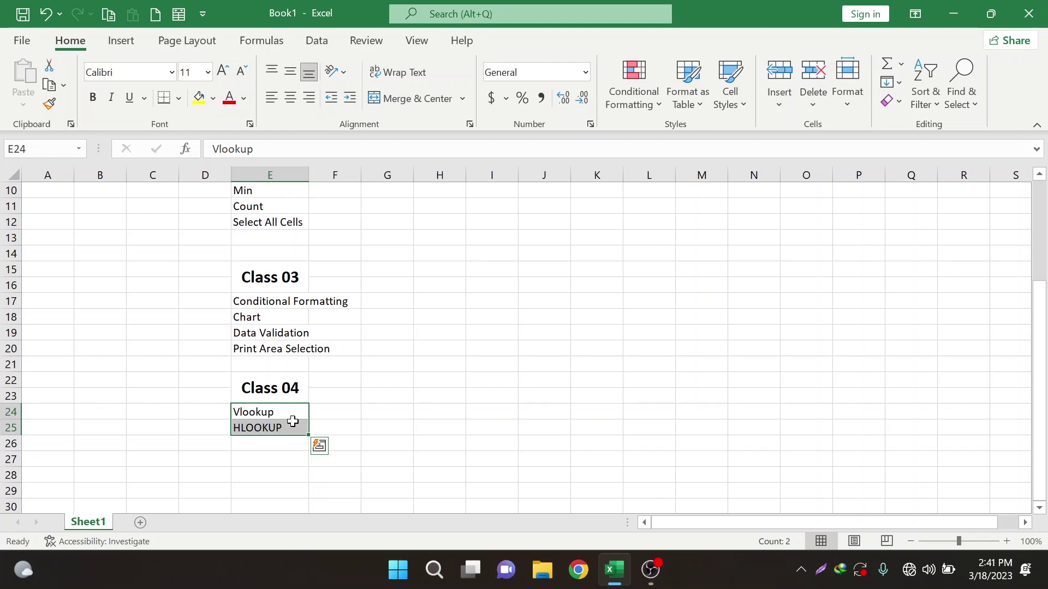
# Step: Add 'Pivot Table' and move it to E24 ahead of Vlookup and HLOOKUP
pyautogui.click(270, 443)
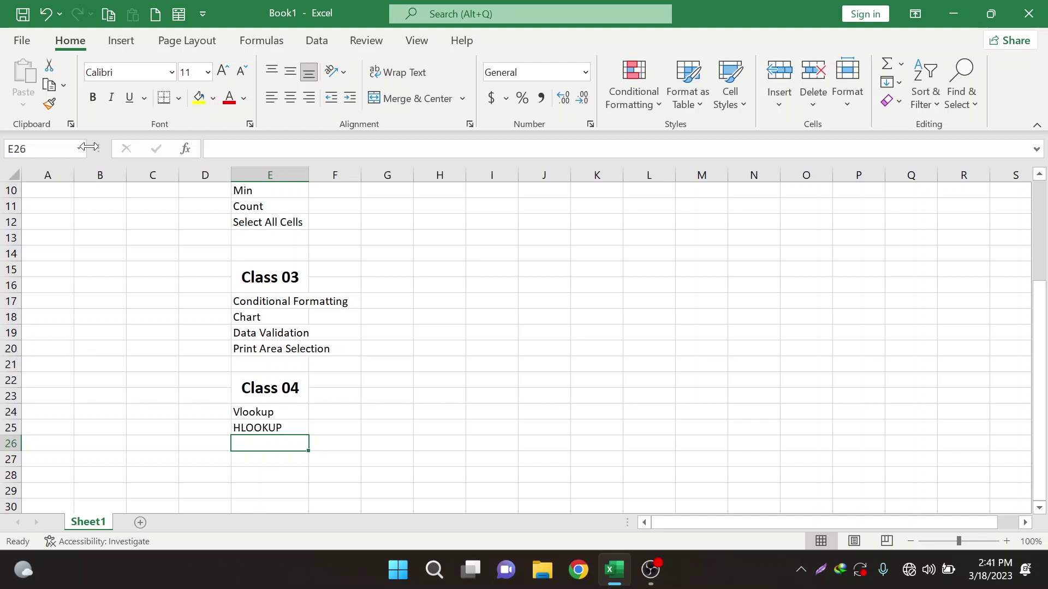
pyautogui.write('Pivot Ta')
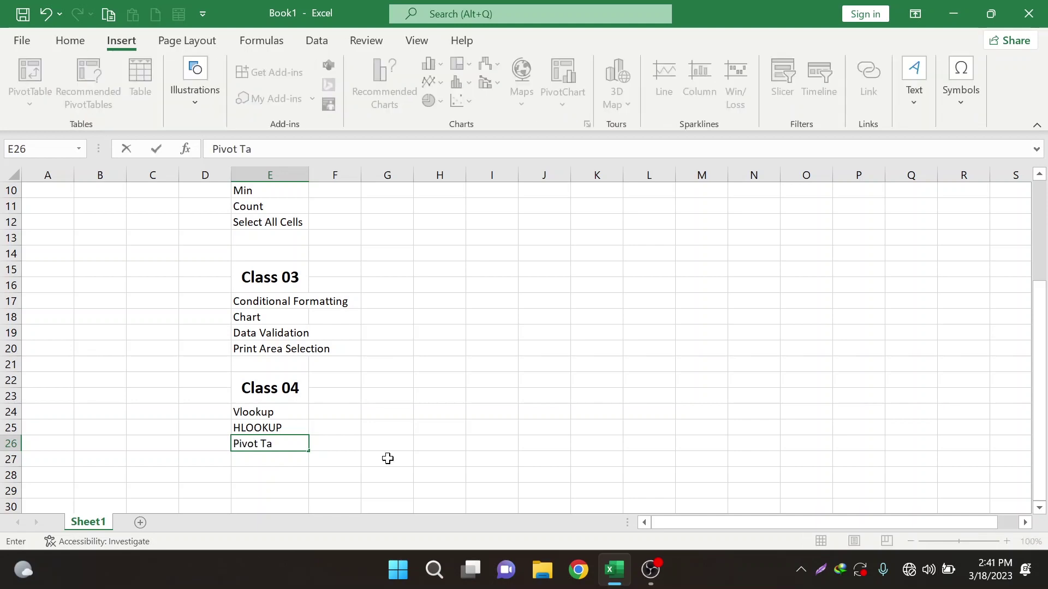
pyautogui.write('ble')
pyautogui.press('Return')
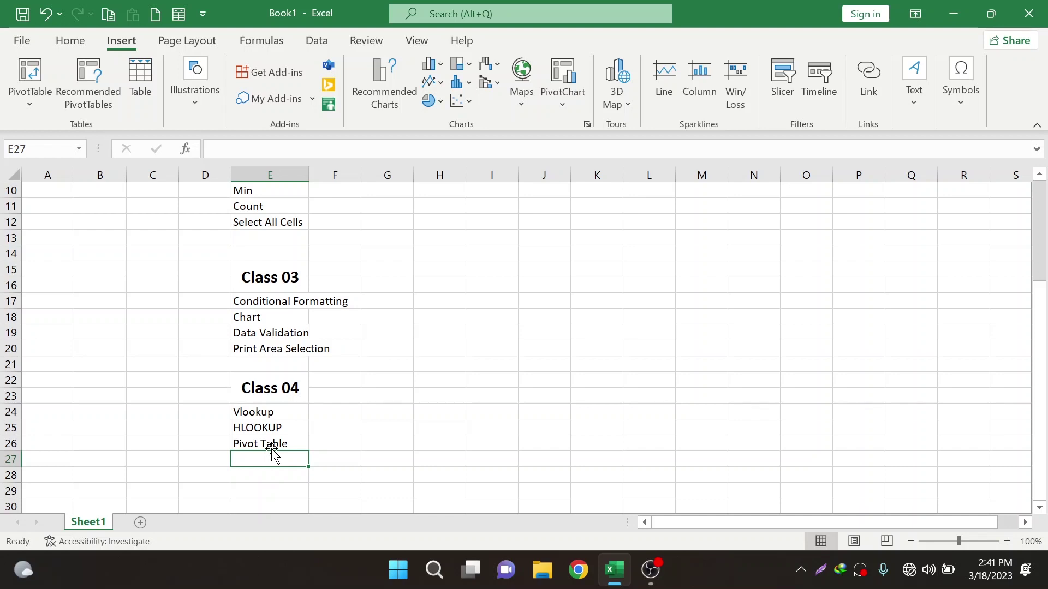
pyautogui.hotkey('ctrl', 'v')
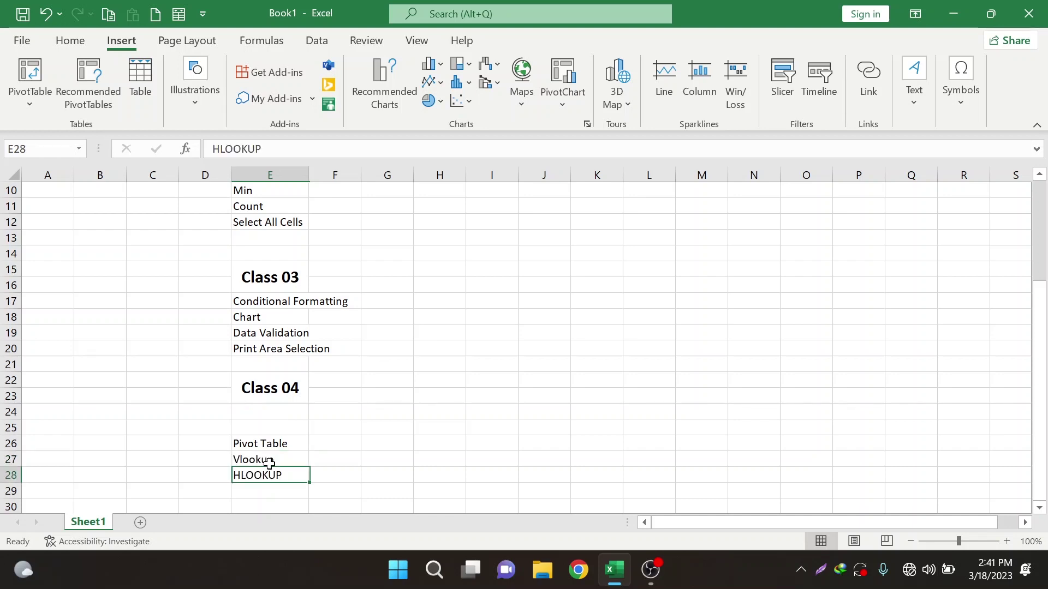
pyautogui.hotkey('ctrl', 'z')
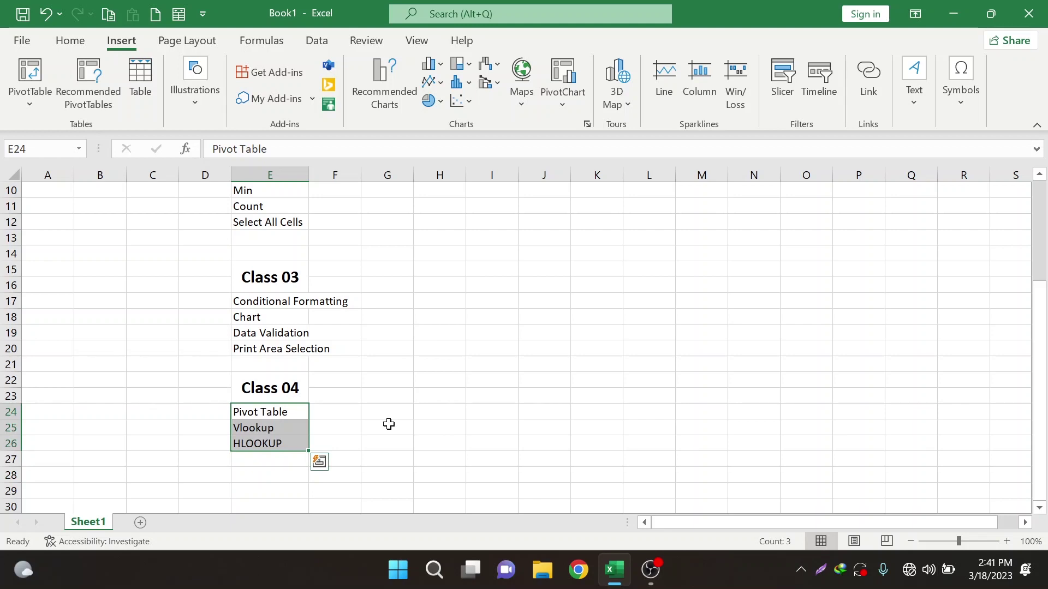
pyautogui.press('Up')
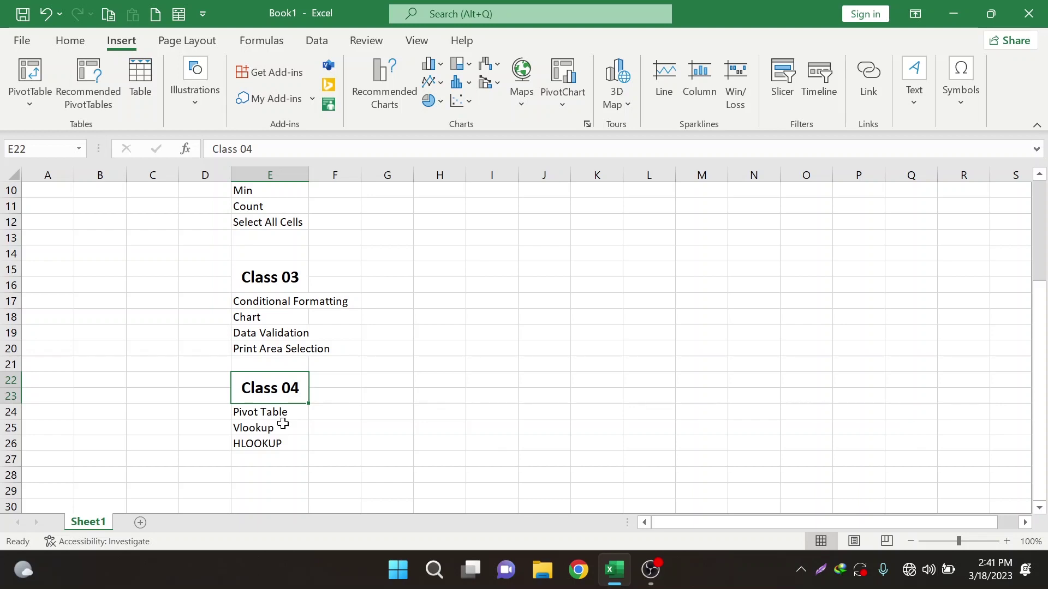
# Step: Launch Chrome with a profile, retry the offline Google Drive link, then close Chrome
pyautogui.click(580, 570)
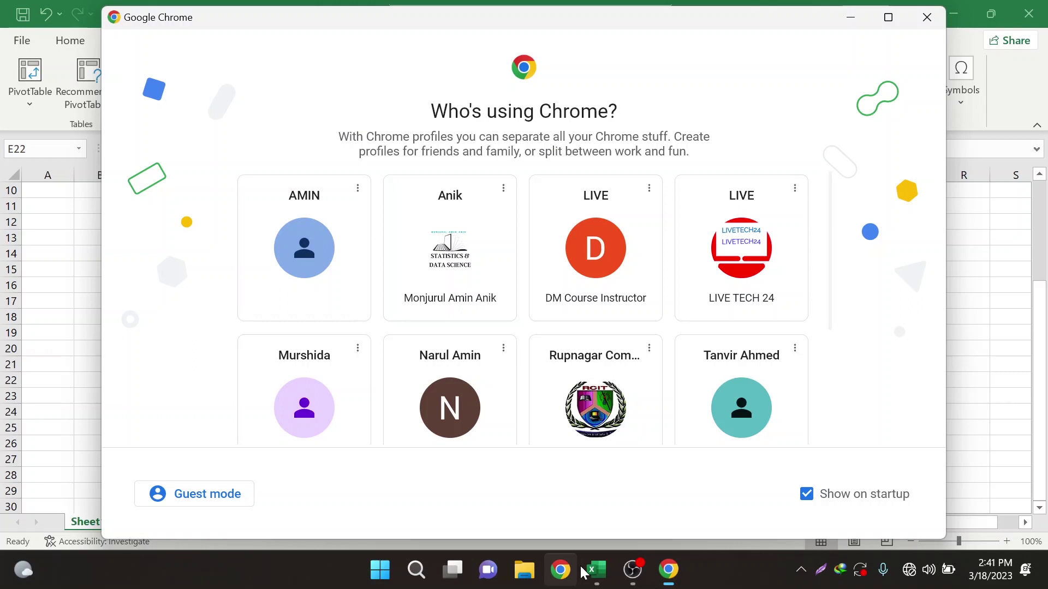
pyautogui.click(784, 365)
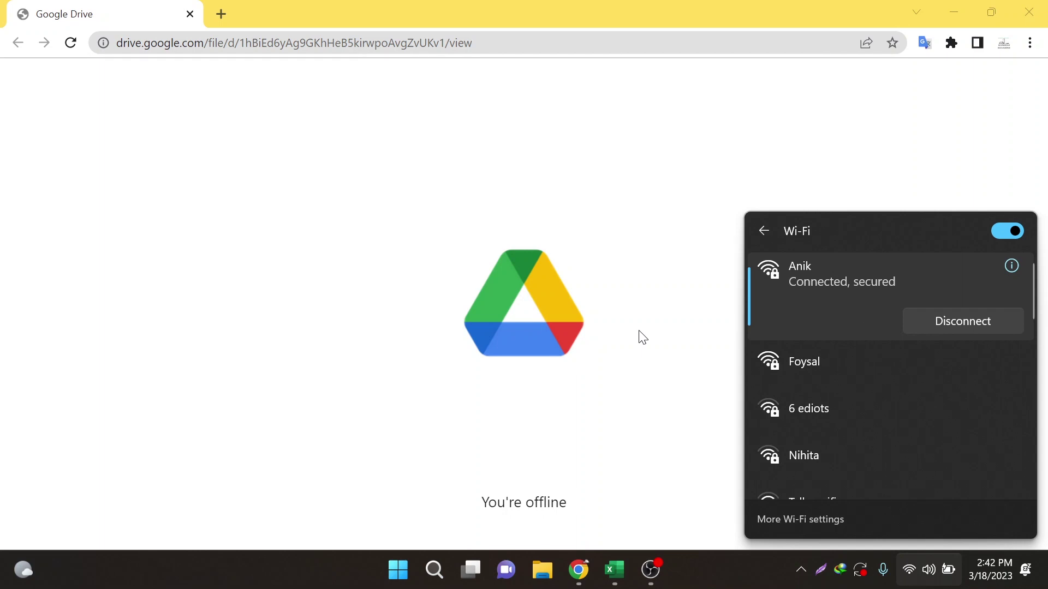
pyautogui.click(642, 336)
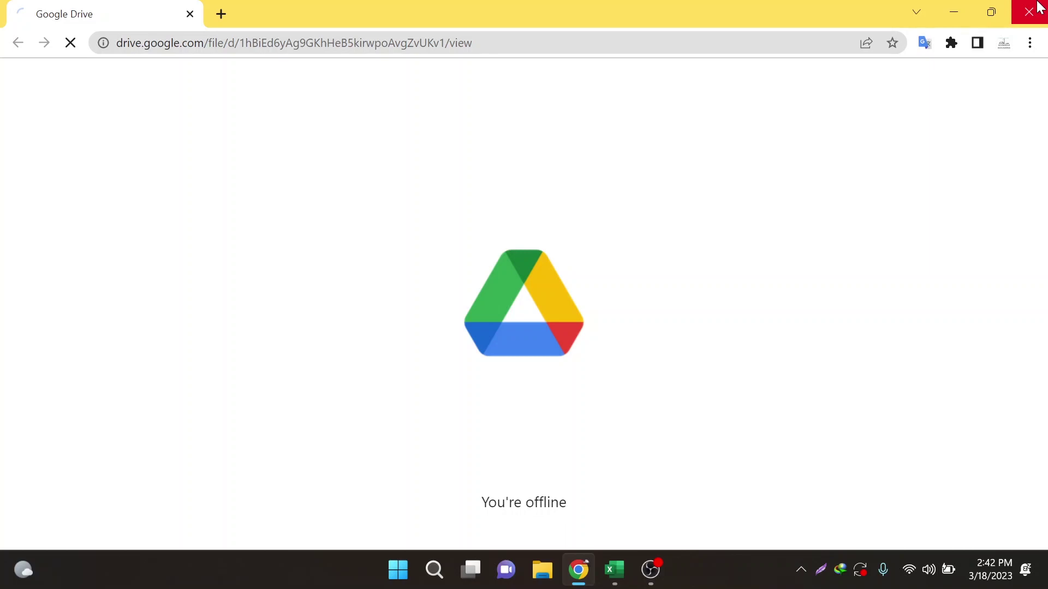
pyautogui.click(1039, 7)
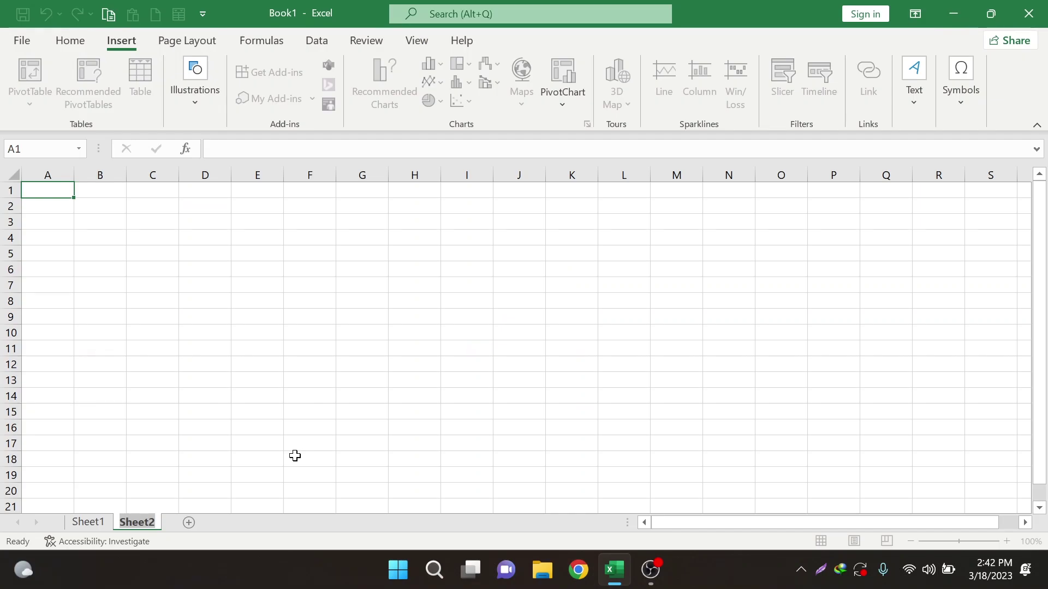
# Step: Name Sheet2 'Pivot Table', then insert a new sheet and rename it 'Pivot Table1'
pyautogui.write('Pivot Table')
pyautogui.press('Return')
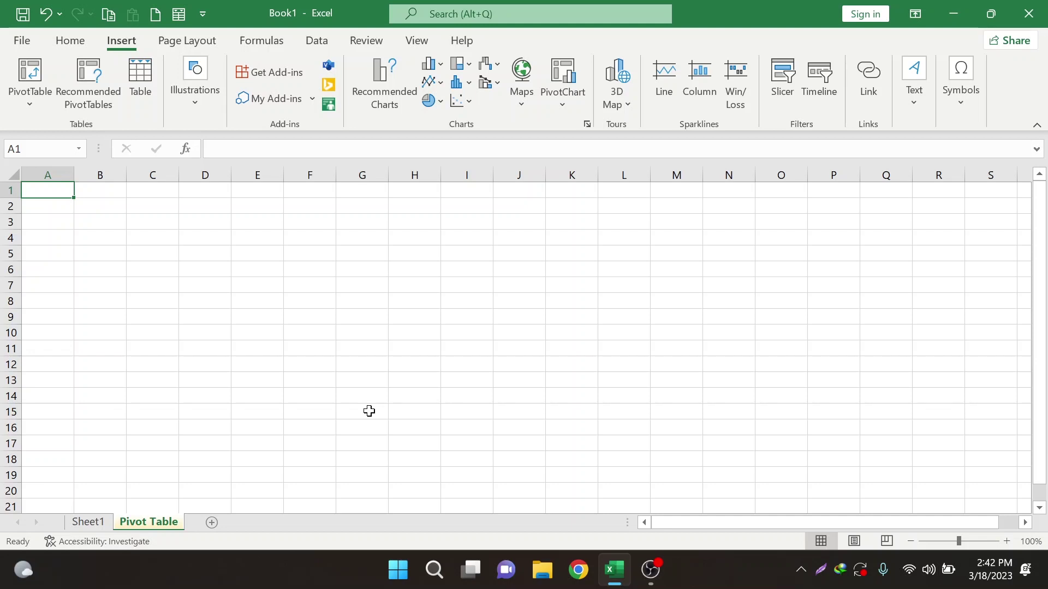
pyautogui.hotkey('shift', 'F11')
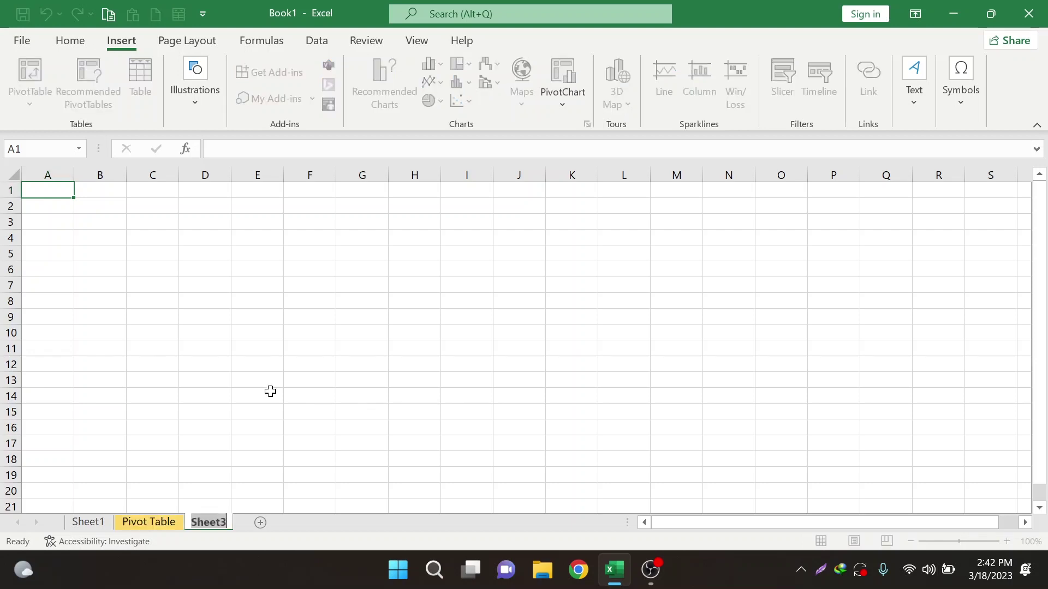
pyautogui.write('Pivot Table')
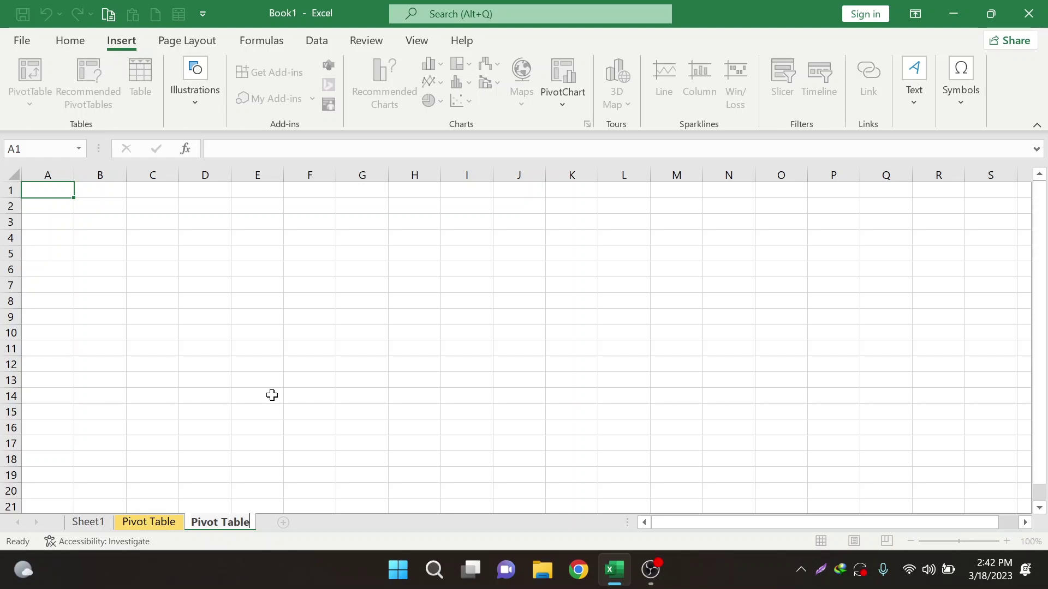
pyautogui.rightClick(229, 522)
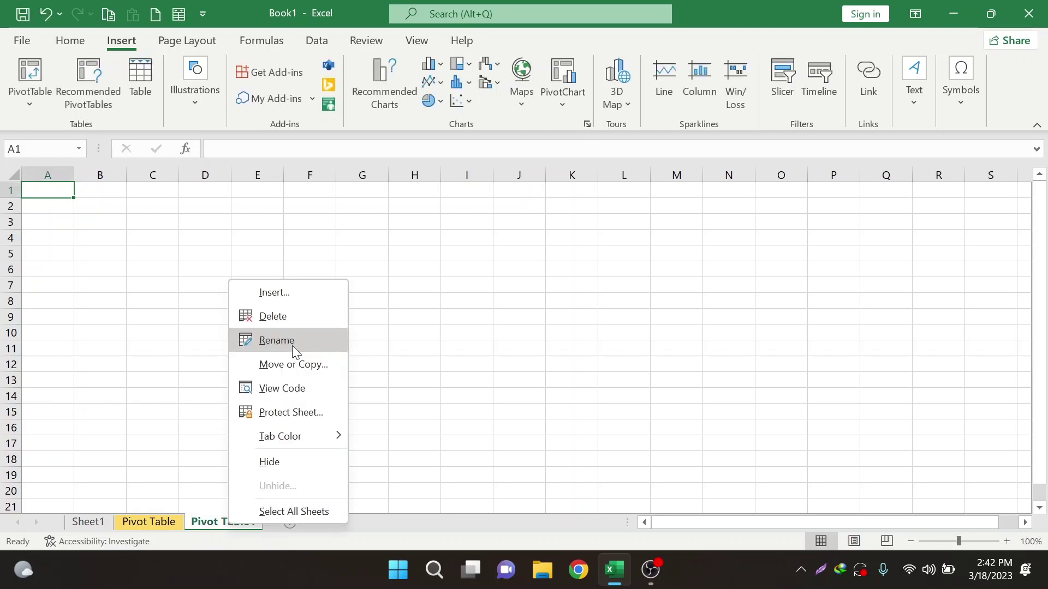
pyautogui.click(205, 317)
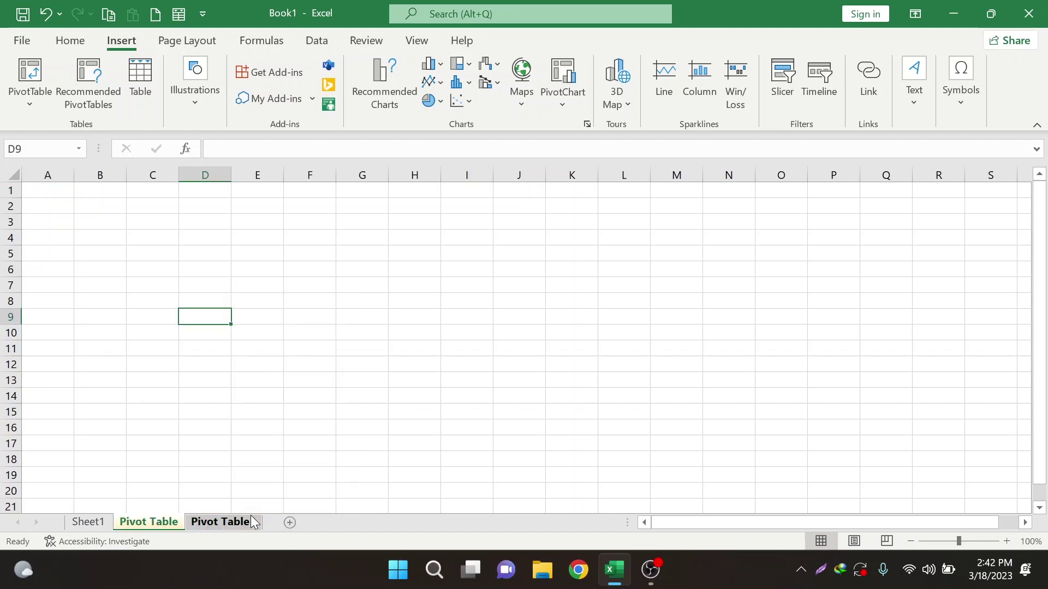
pyautogui.press('Return')
# Step: Enter the headers Product in C3 and Product Code in D3
pyautogui.click(63, 190)
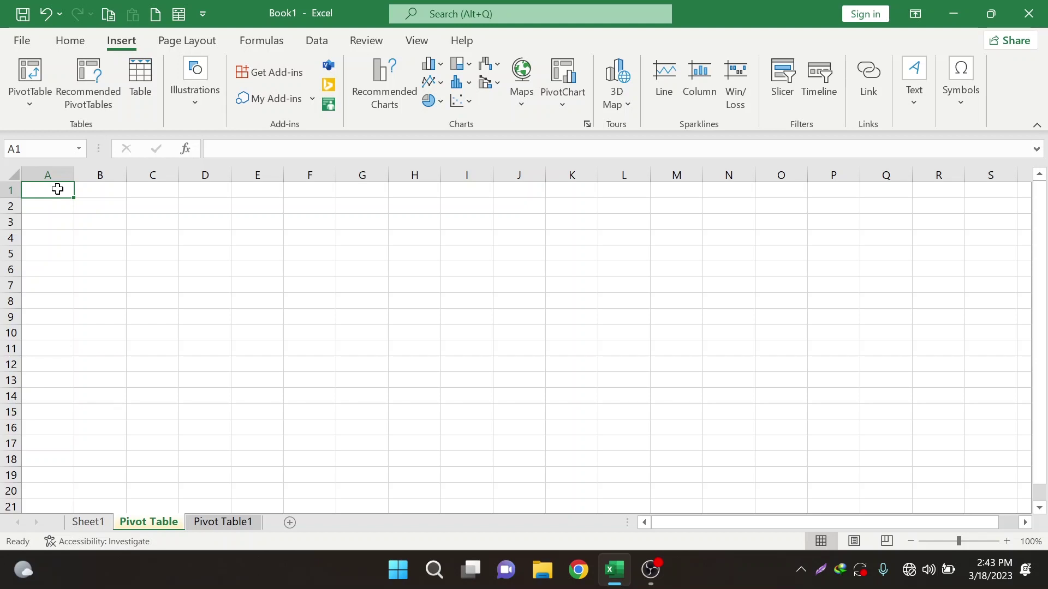
pyautogui.write('Product')
pyautogui.click(104, 193)
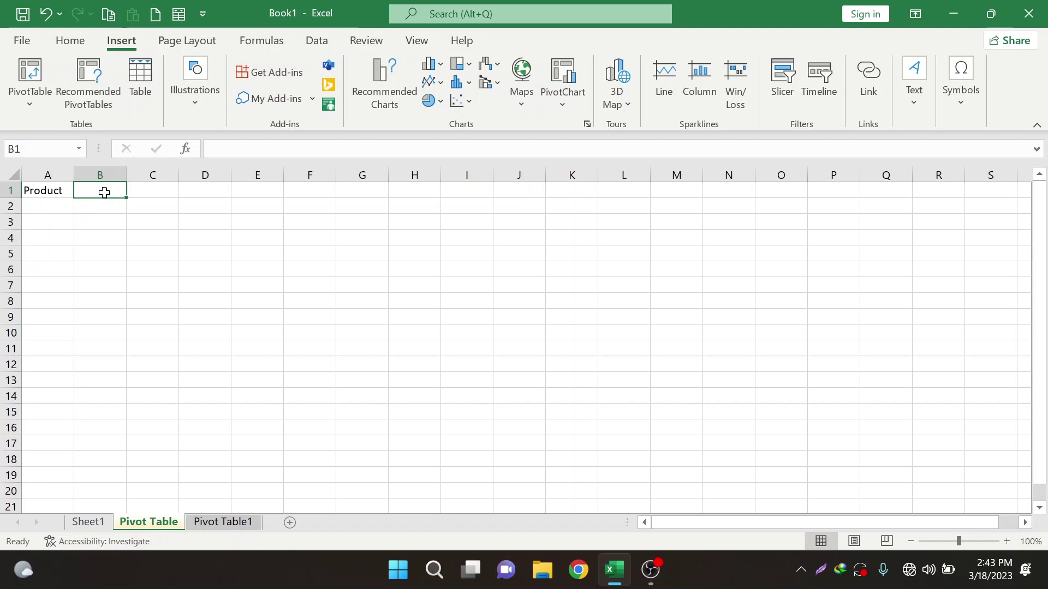
pyautogui.write('Product Code')
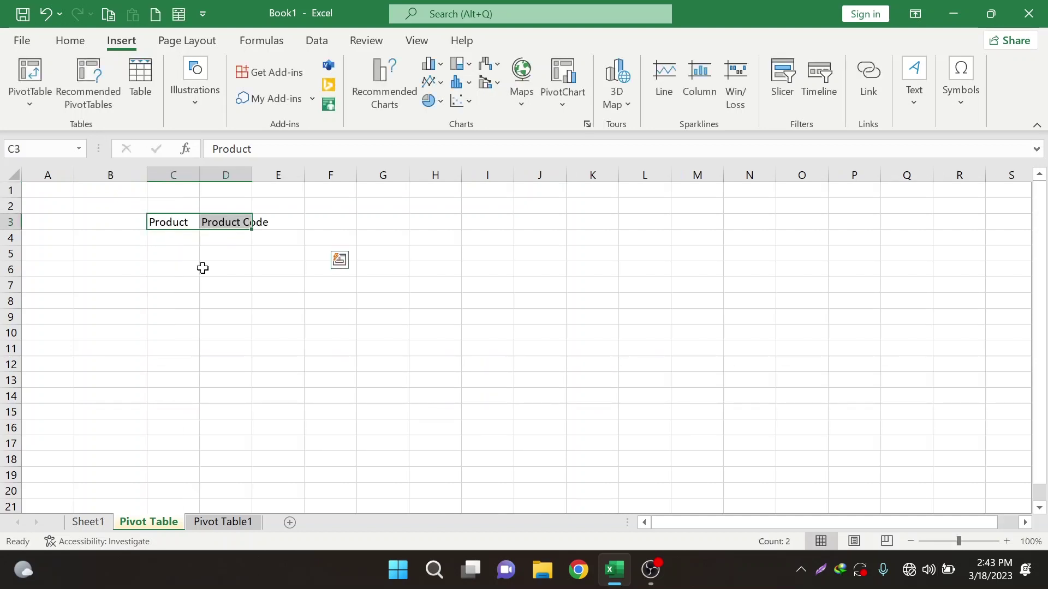
# Step: AutoFit column D so the Product Code header fits
pyautogui.keyDown('ctrl'); pyautogui.scroll(4, 364, 257); pyautogui.keyUp('ctrl')
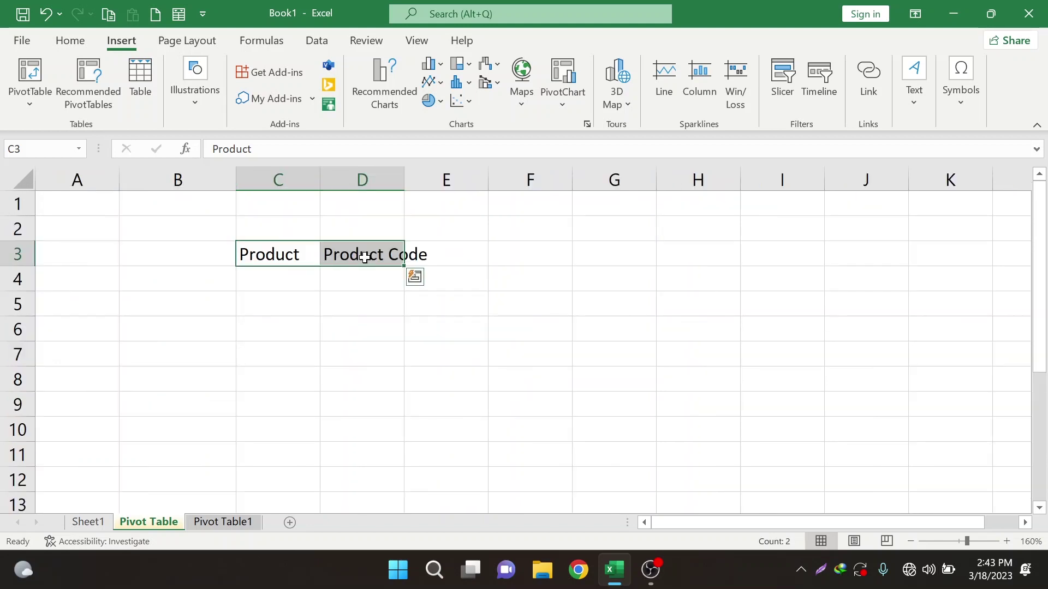
pyautogui.hotkey('alt', 'o')
pyautogui.press('c')
pyautogui.press('a')
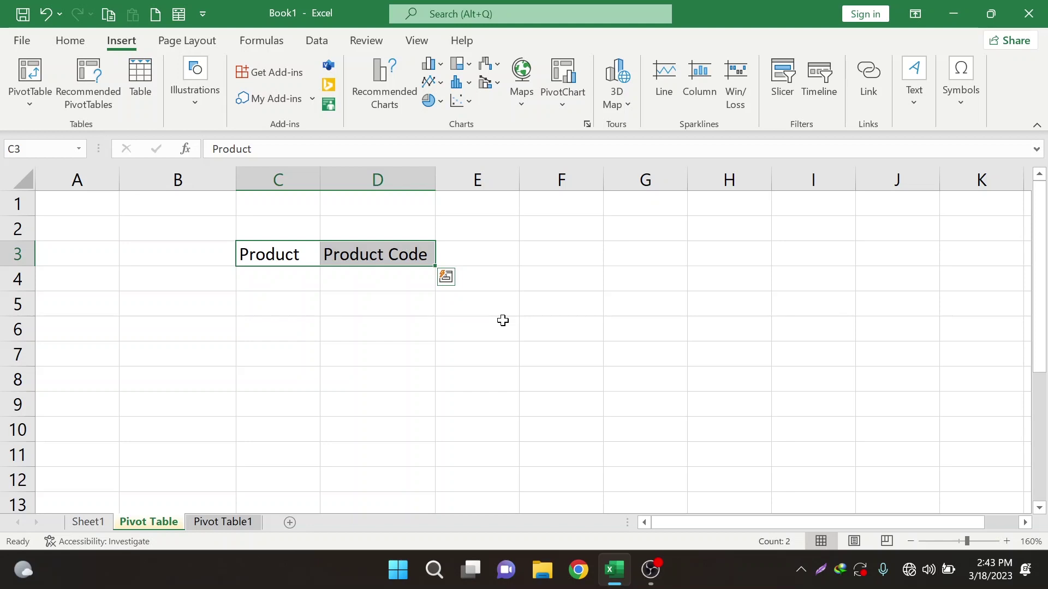
pyautogui.press('Right')
pyautogui.press('Right')
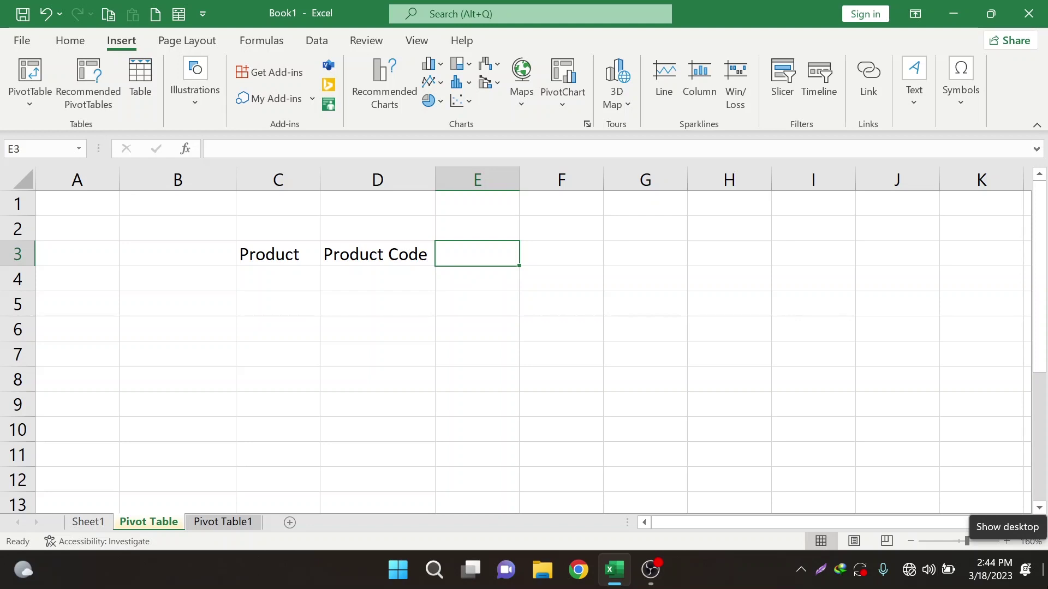
# Step: Add the headers TSO NAME in B3, Quantity in E3 and Price in F3
pyautogui.click(219, 257)
pyautogui.write('Emplo')
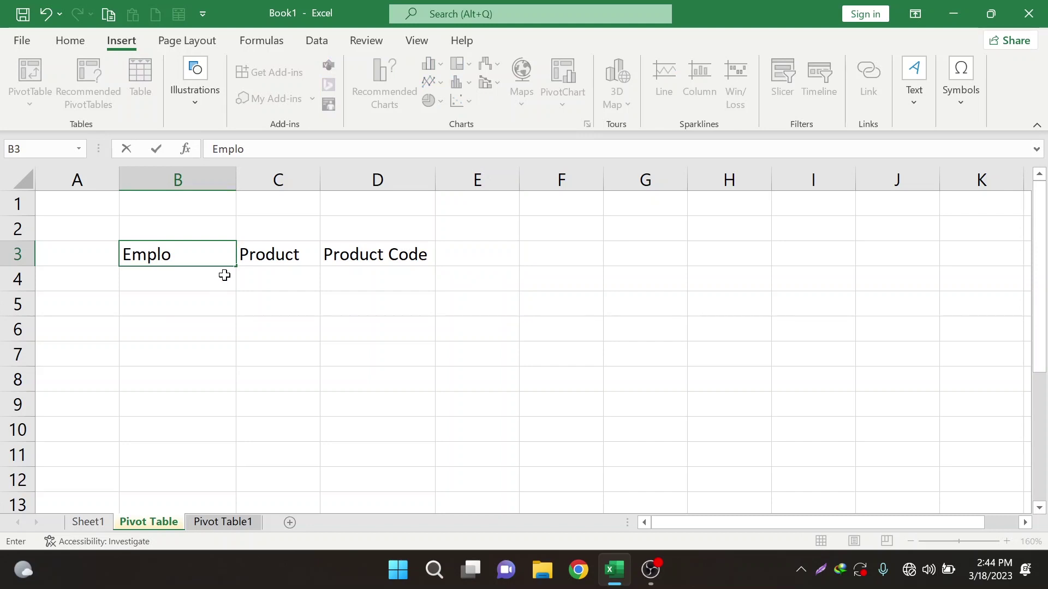
pyautogui.press('BackSpace')
pyautogui.press('BackSpace')
pyautogui.press('BackSpace')
pyautogui.write('TSO N')
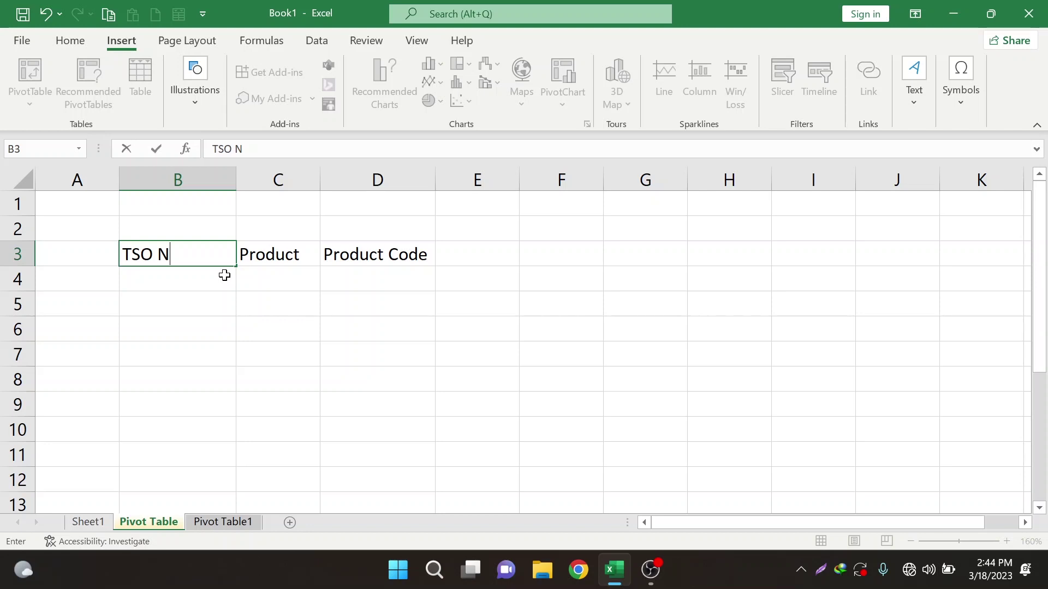
pyautogui.write('AME')
pyautogui.click(489, 247)
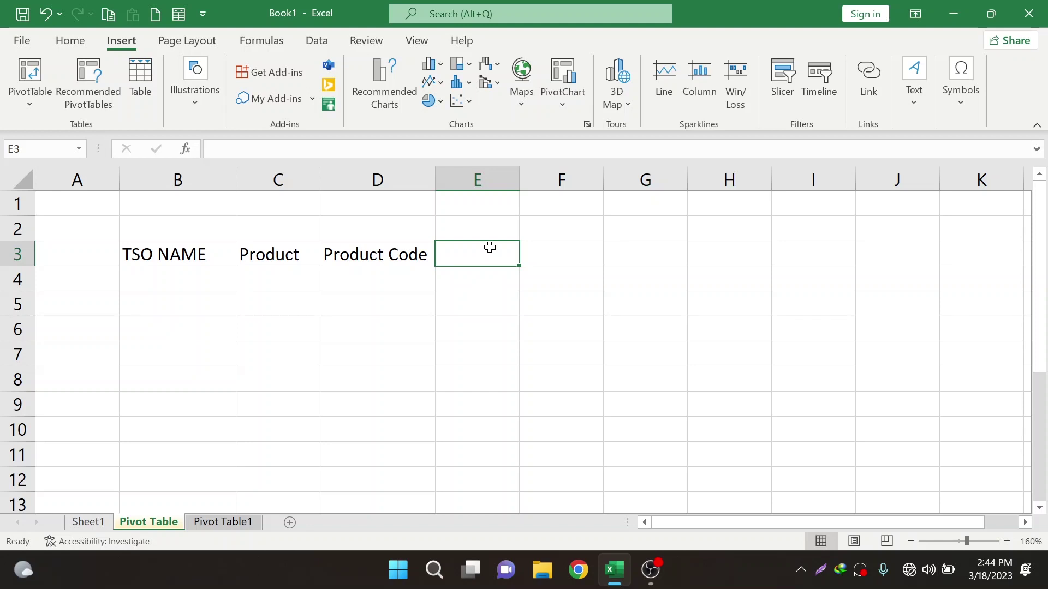
pyautogui.write('Quantity')
pyautogui.press('Tab')
pyautogui.write('Price')
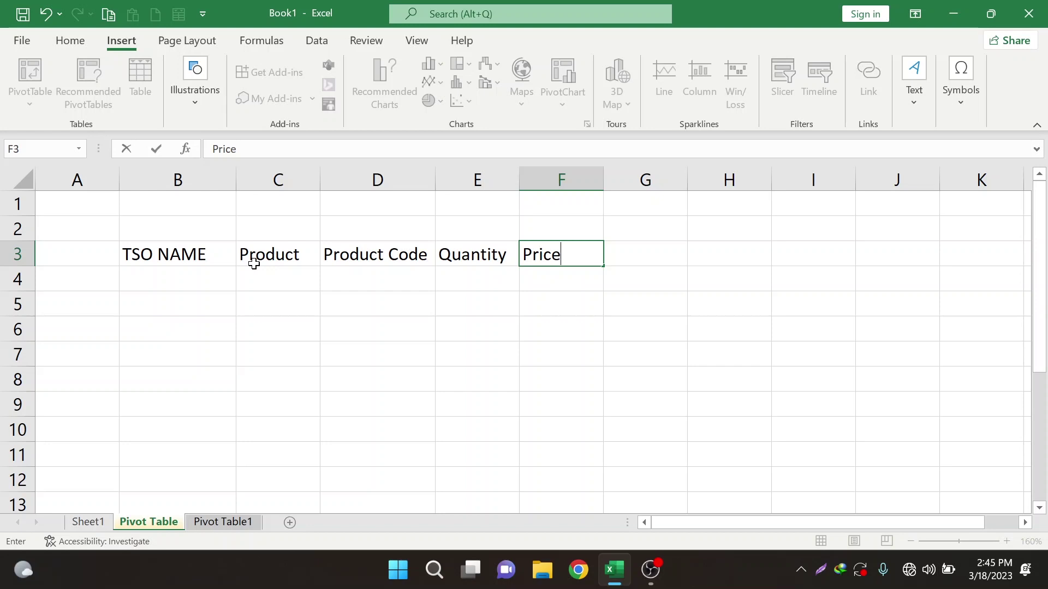
pyautogui.click(176, 256)
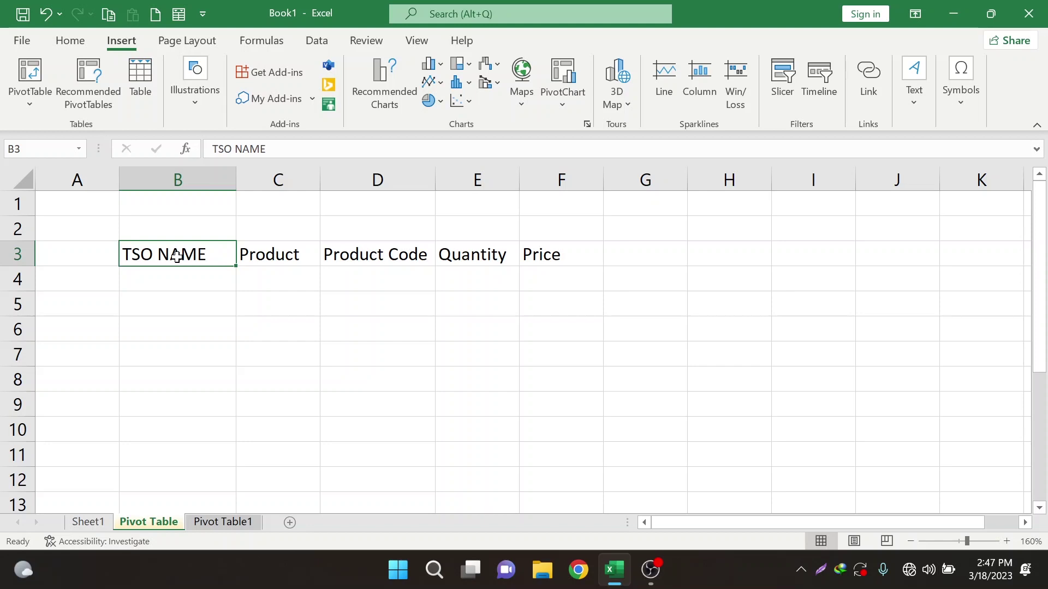
# Step: Select the Product header cell C3
pyautogui.click(275, 255)
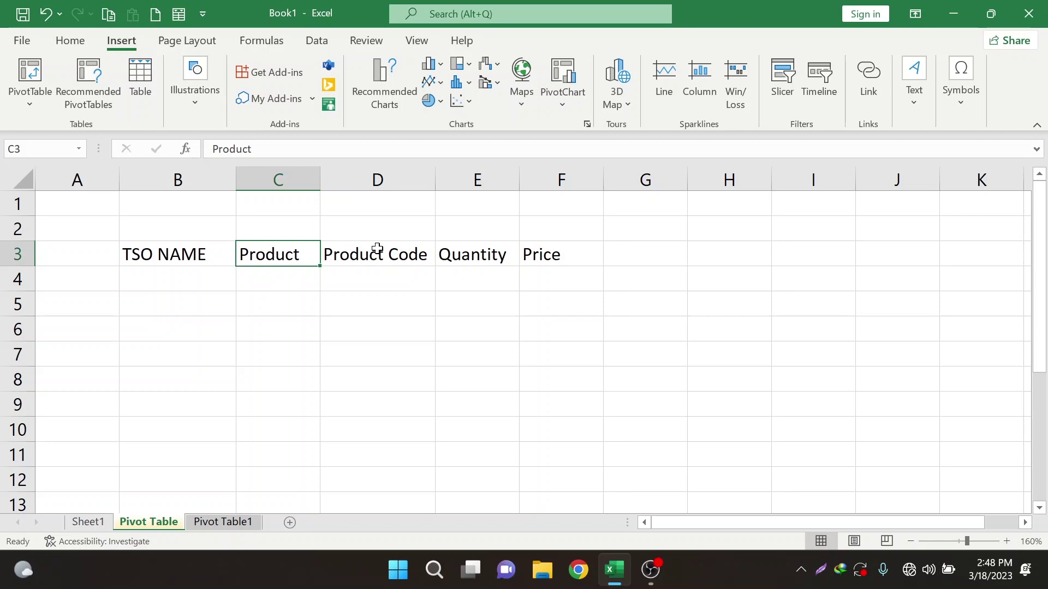
# Step: Enter the first sales officer names down column B, starting in B4
pyautogui.click(584, 254)
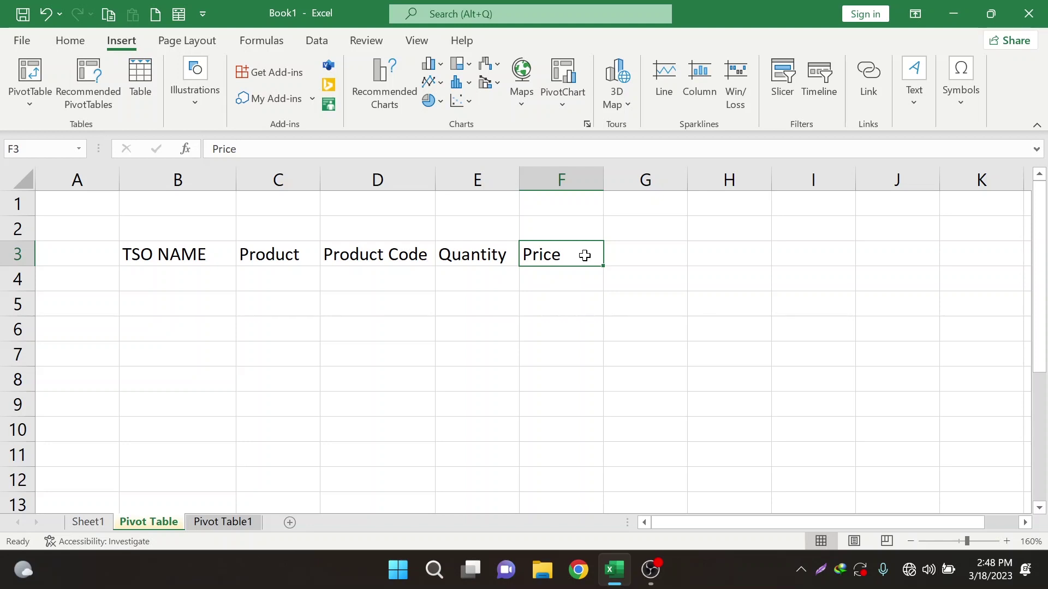
pyautogui.click(200, 286)
pyautogui.write('Mainul')
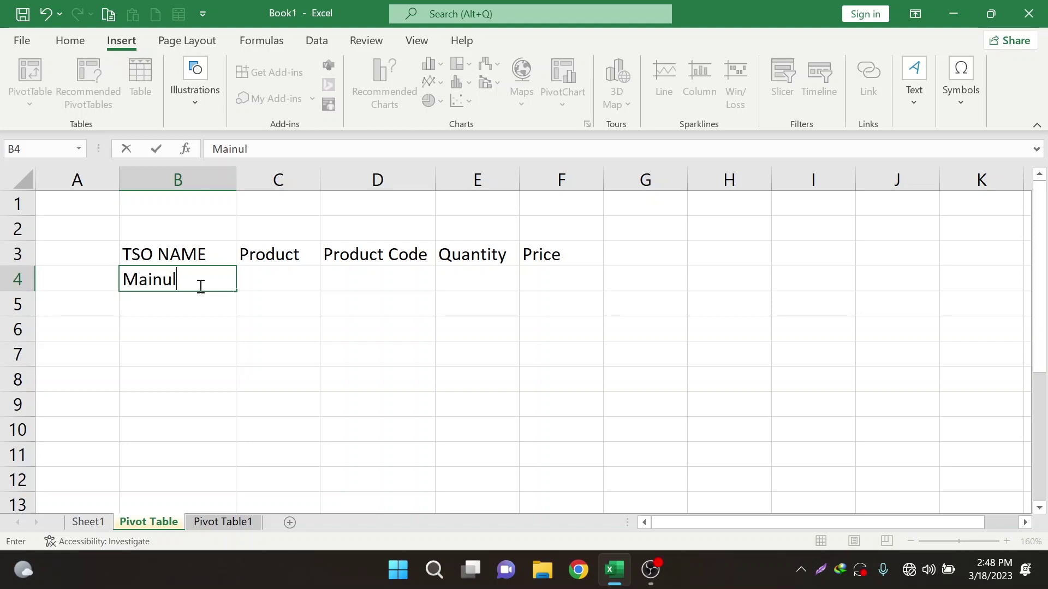
pyautogui.press('Return')
pyautogui.write('Sagor')
pyautogui.press('Return')
pyautogui.write('Isl')
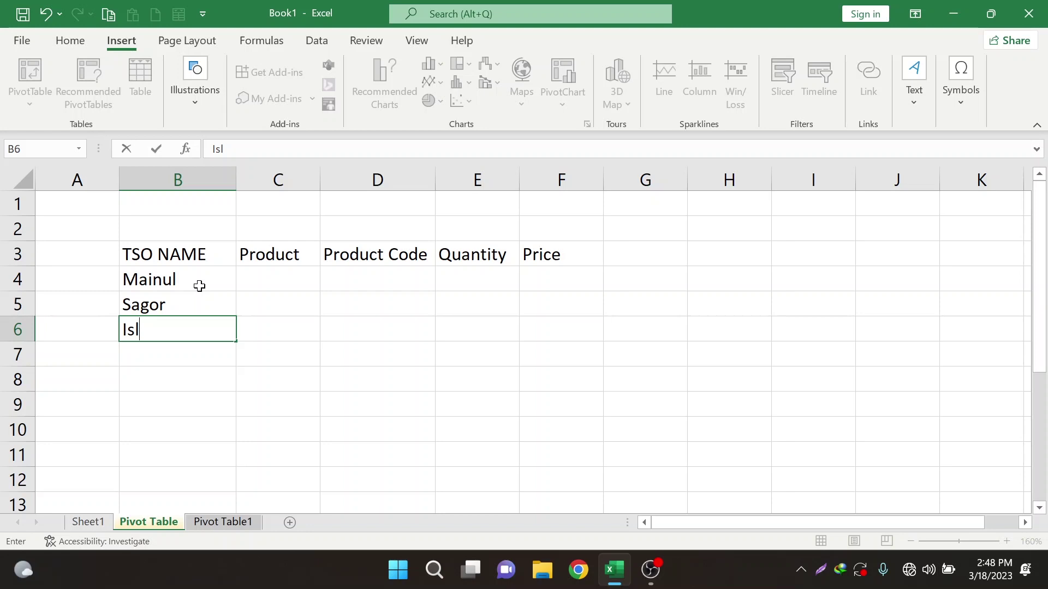
pyautogui.write('ail')
pyautogui.press('Return')
pyautogui.write('Rifat')
pyautogui.press('Return')
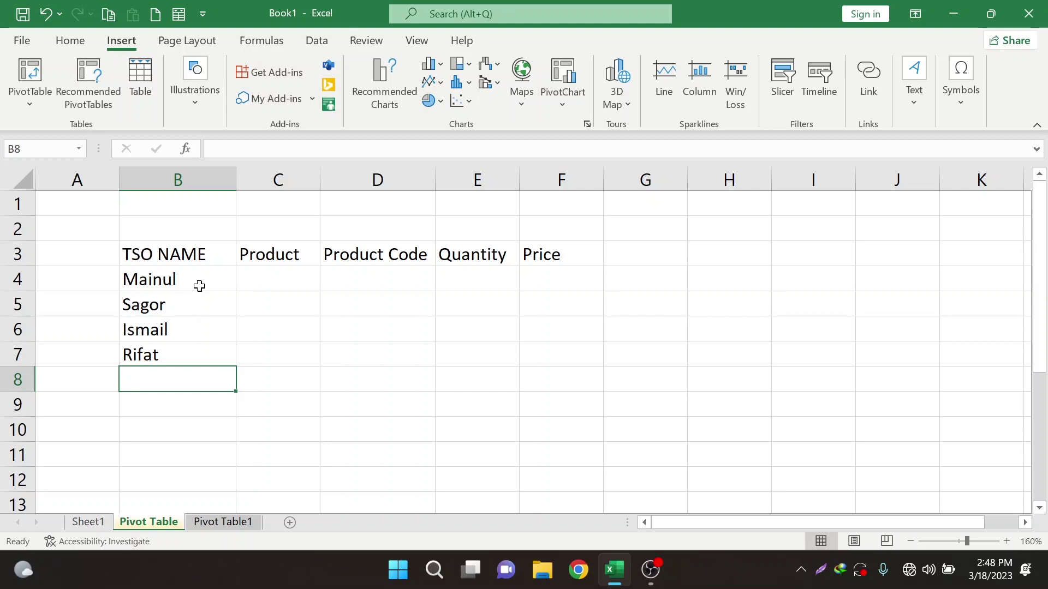
pyautogui.write('Siyam')
pyautogui.press('Return')
# Step: Enter the remaining names through B14, fix a misspelling, and select B4:B14 to count them
pyautogui.write('Jubair')
pyautogui.press('Return')
pyautogui.write('Foyasal')
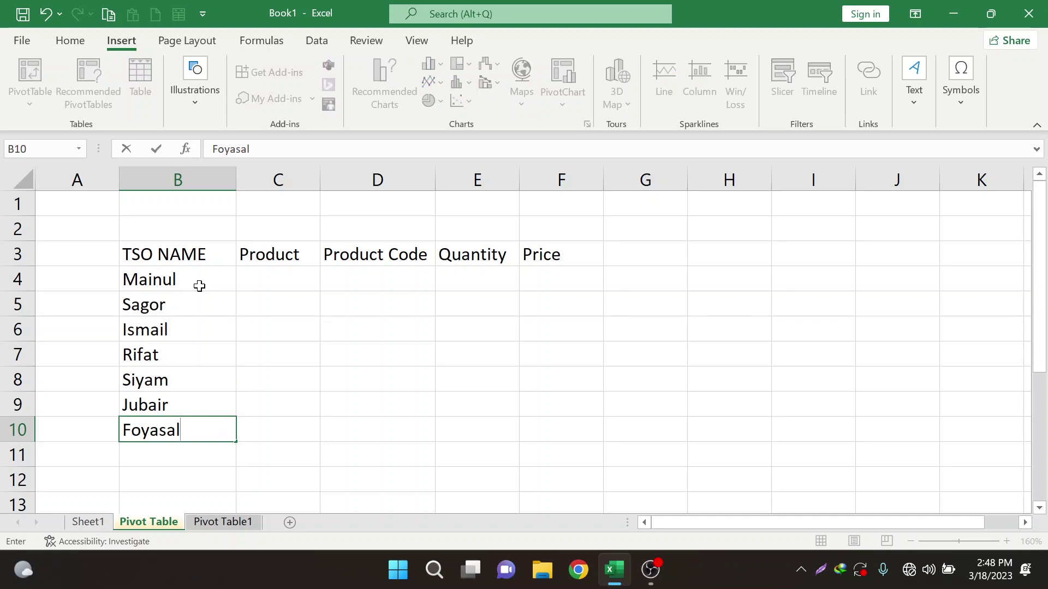
pyautogui.press('BackSpace')
pyautogui.press('BackSpace')
pyautogui.press('BackSpace')
pyautogui.write('sal')
pyautogui.press('Return')
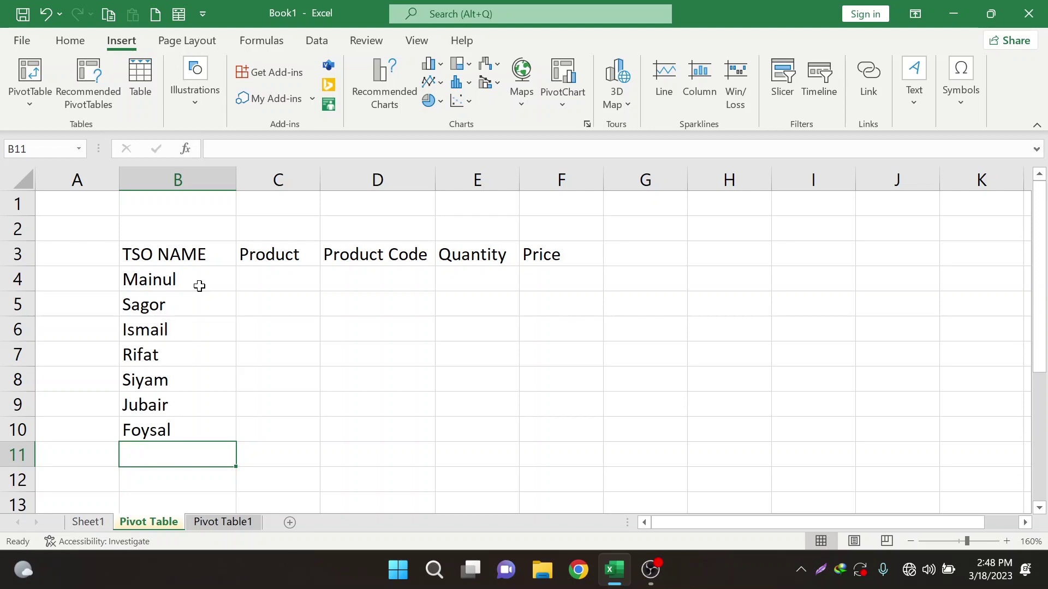
pyautogui.write('Sheikh')
pyautogui.press('Return')
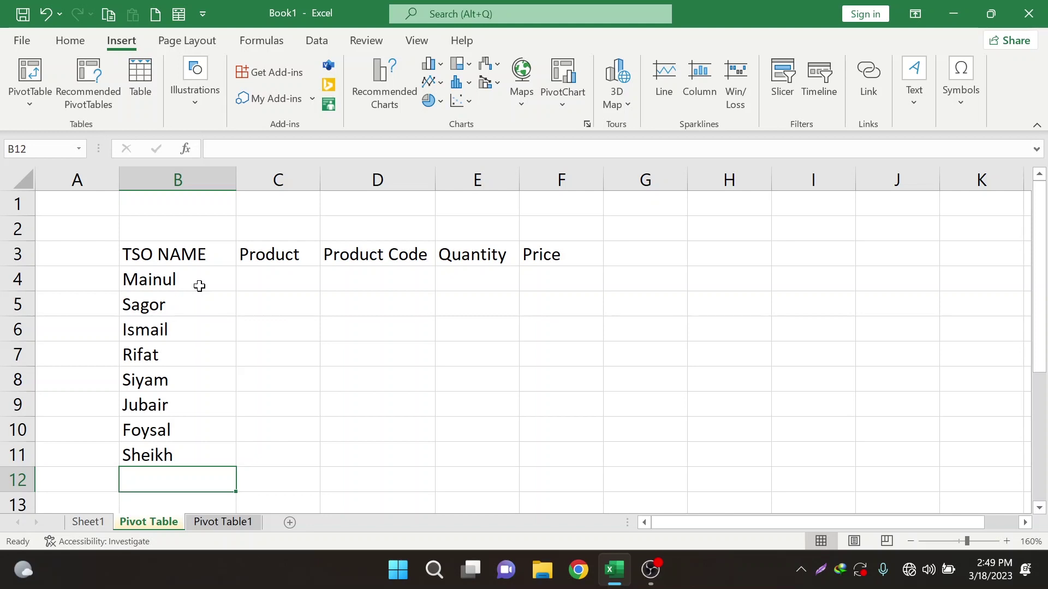
pyautogui.write('Sabiq')
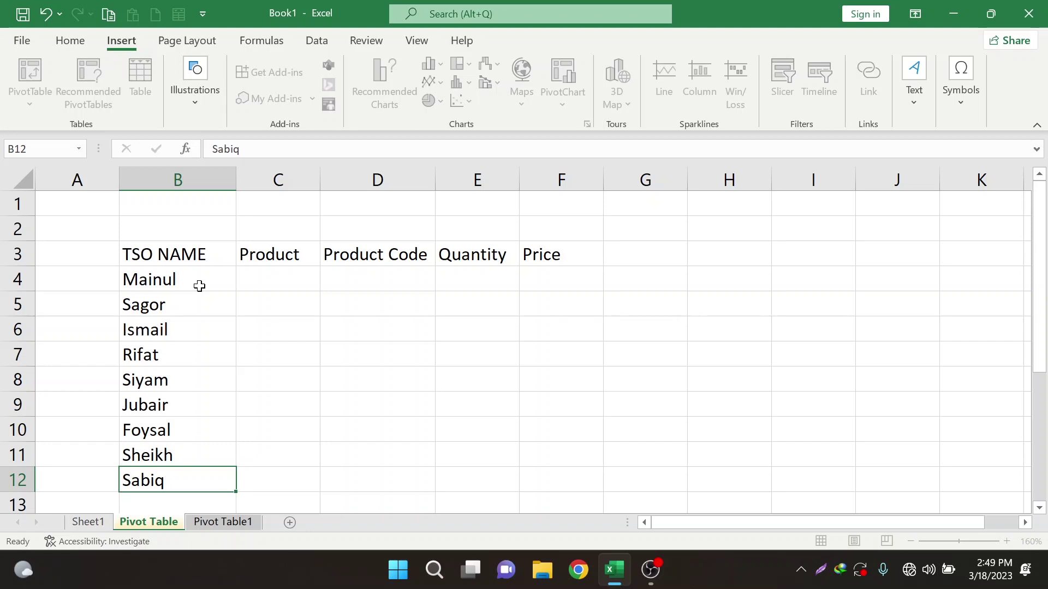
pyautogui.press('Return')
pyautogui.write('Rabbi')
pyautogui.press('Return')
pyautogui.press('Return')
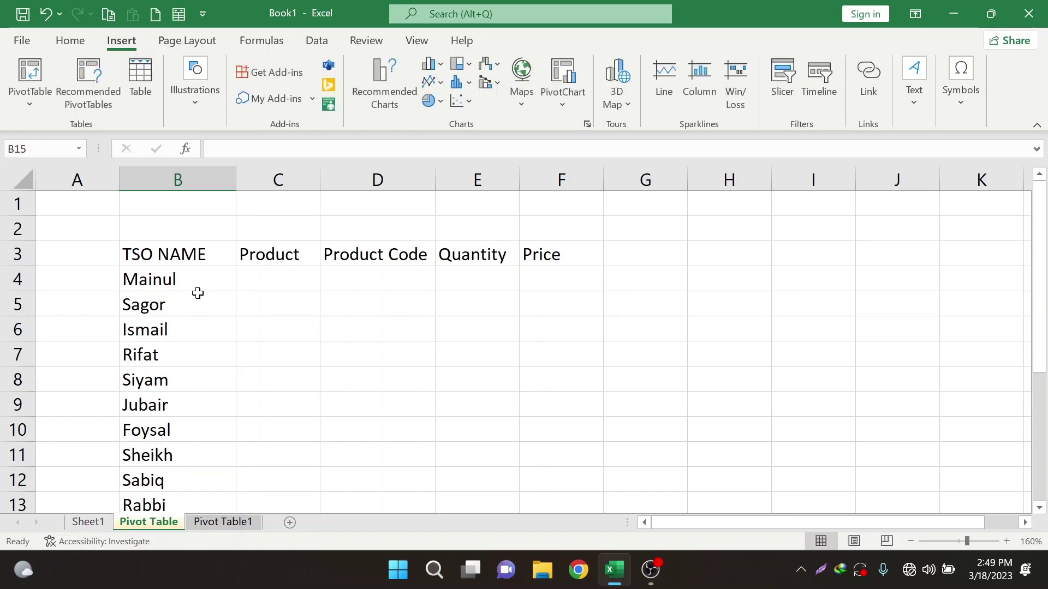
pyautogui.moveTo(198, 293); pyautogui.dragTo(195, 449)
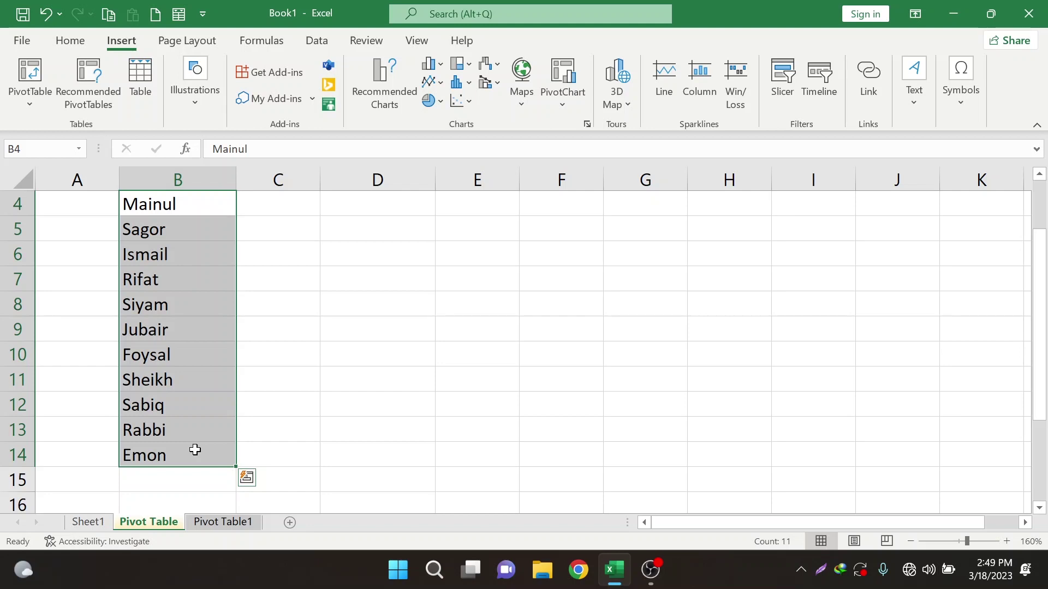
# Step: Add more sales officer names below the list, starting at B15
pyautogui.click(140, 478)
pyautogui.write('Aminul')
pyautogui.press('Return')
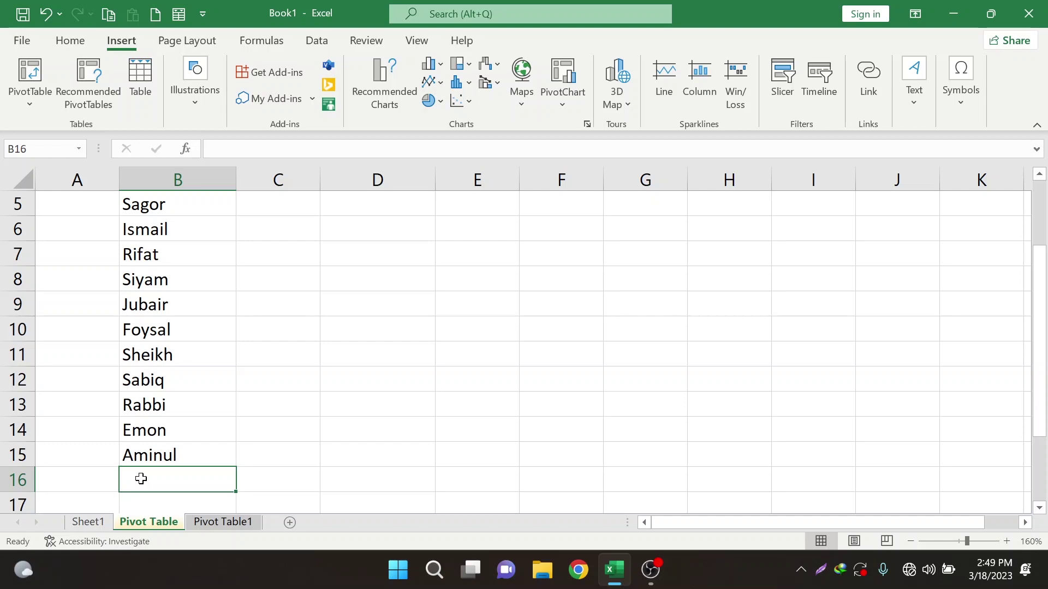
pyautogui.write('Khaleq')
pyautogui.press('Return')
pyautogui.write('Mamun')
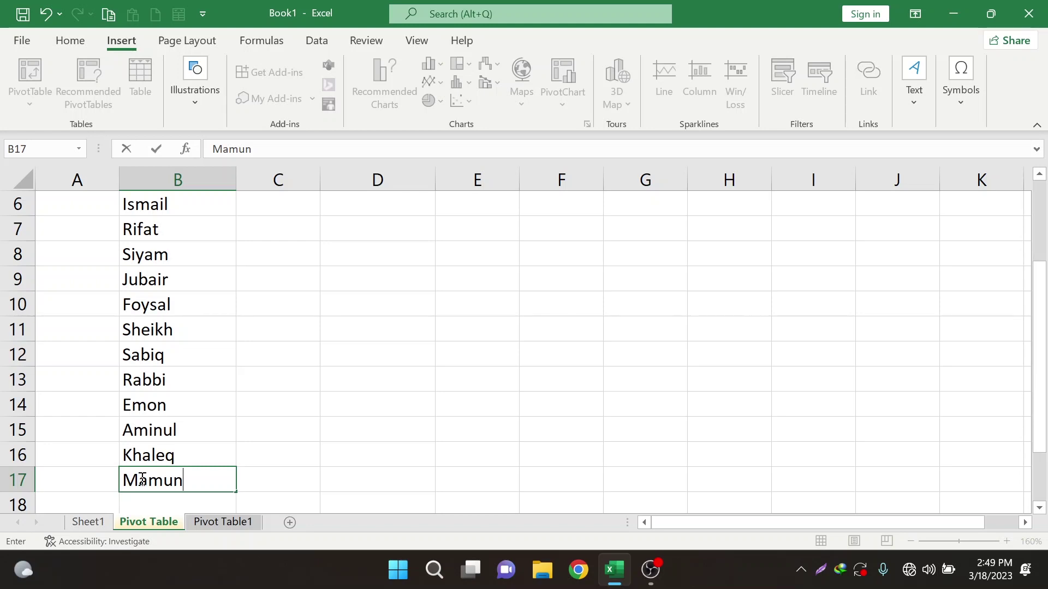
pyautogui.press('Return')
pyautogui.write('Munaim')
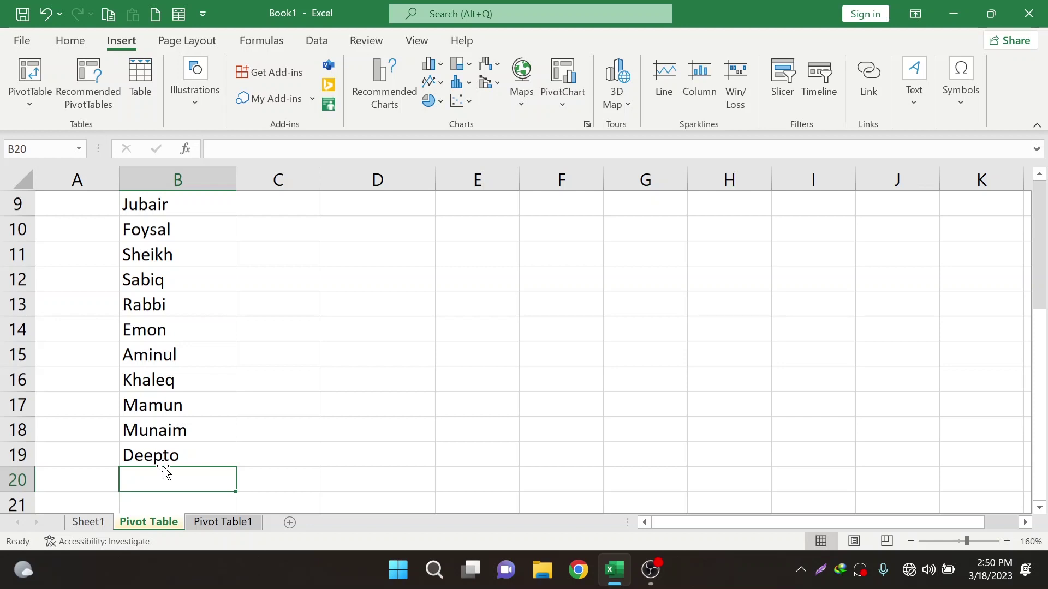
pyautogui.click(164, 405)
pyautogui.scroll(3, 253, 318)
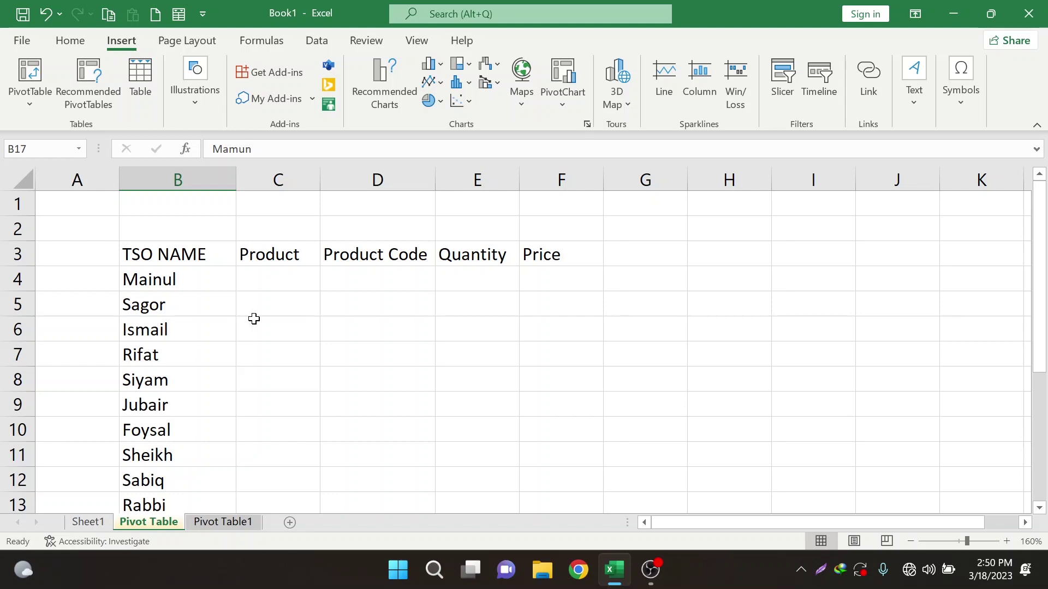
# Step: List Butter, Sugar, Muffin, Corn, Cake, Biscuit, Choclate, Cream, Oil and Water in C4:C13
pyautogui.click(311, 282)
pyautogui.write('Butter')
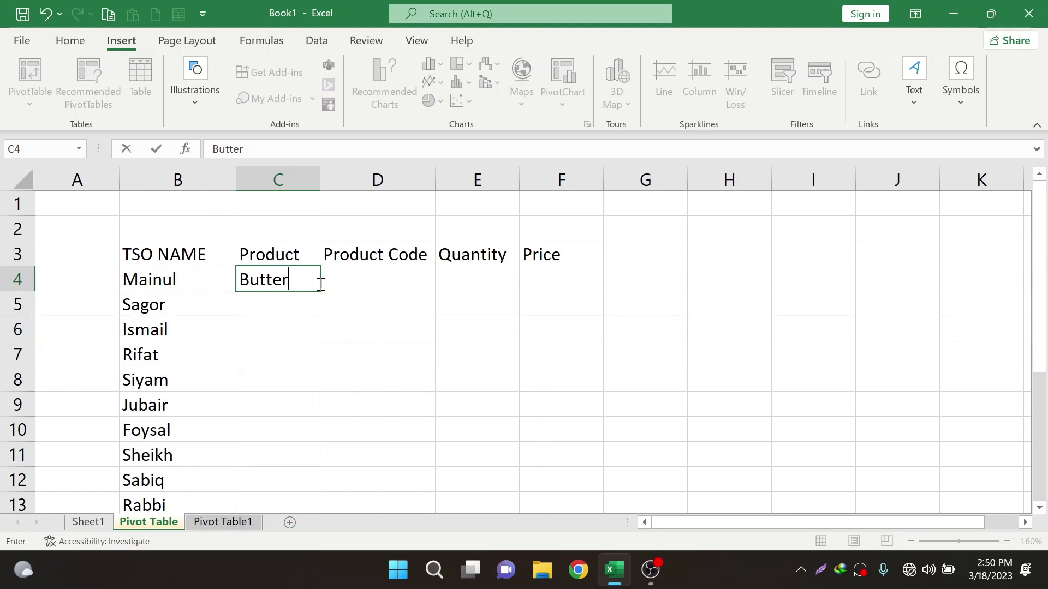
pyautogui.write('Suagr Muffin Corn Cake Bi')
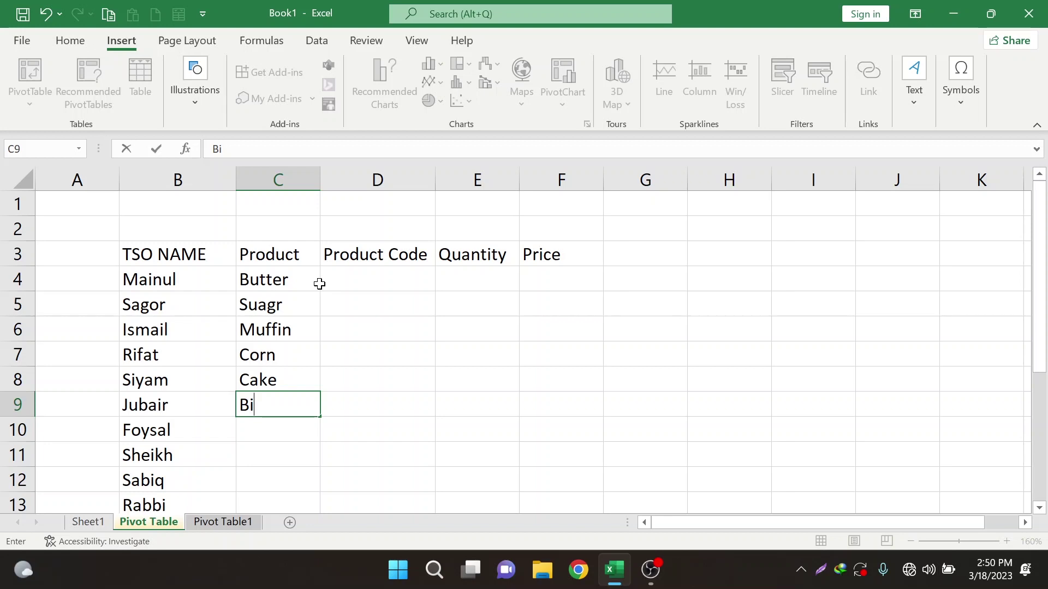
pyautogui.write('scuit')
pyautogui.press('Return')
pyautogui.write('Choclate')
pyautogui.press('Return')
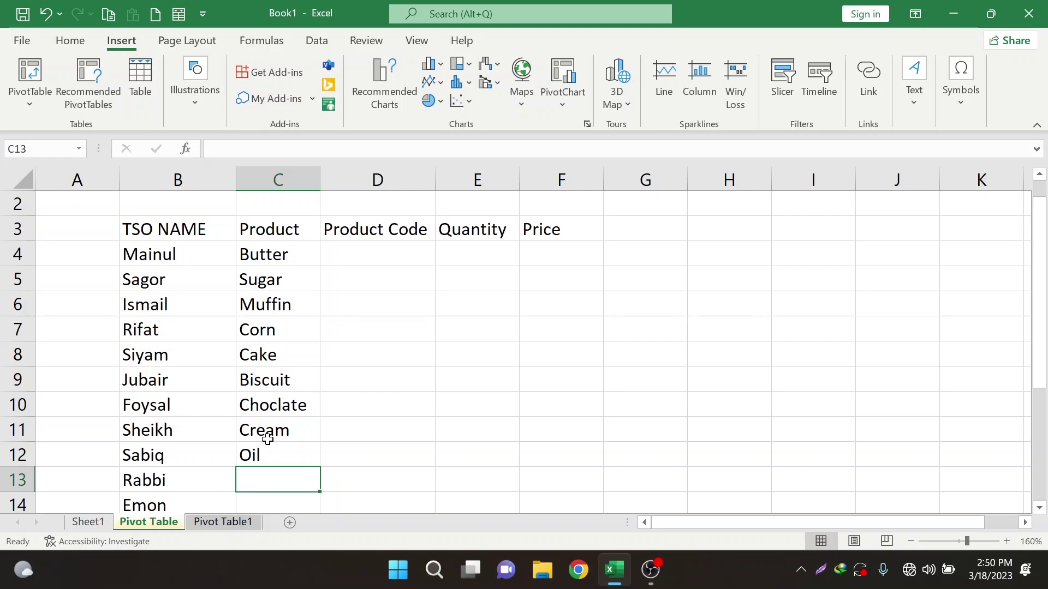
pyautogui.write('Water')
pyautogui.press('Return')
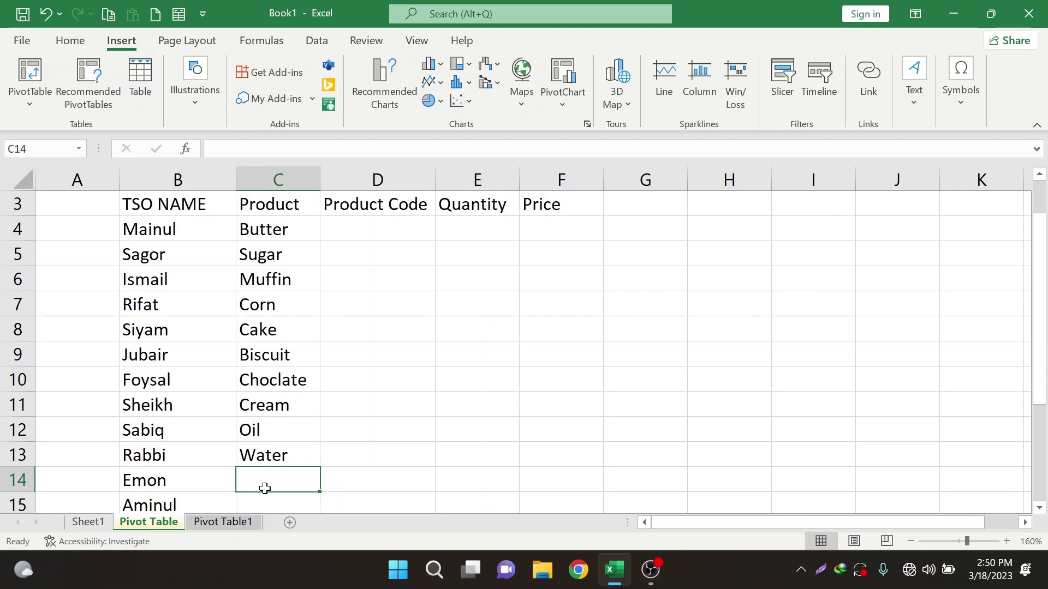
# Step: Paste repeated copies of the product list down column C to row 37
pyautogui.write('Sugar Muffin Corn Cake Biscuit Choclate Cream Oil')
pyautogui.scroll(-3, 285, 357)
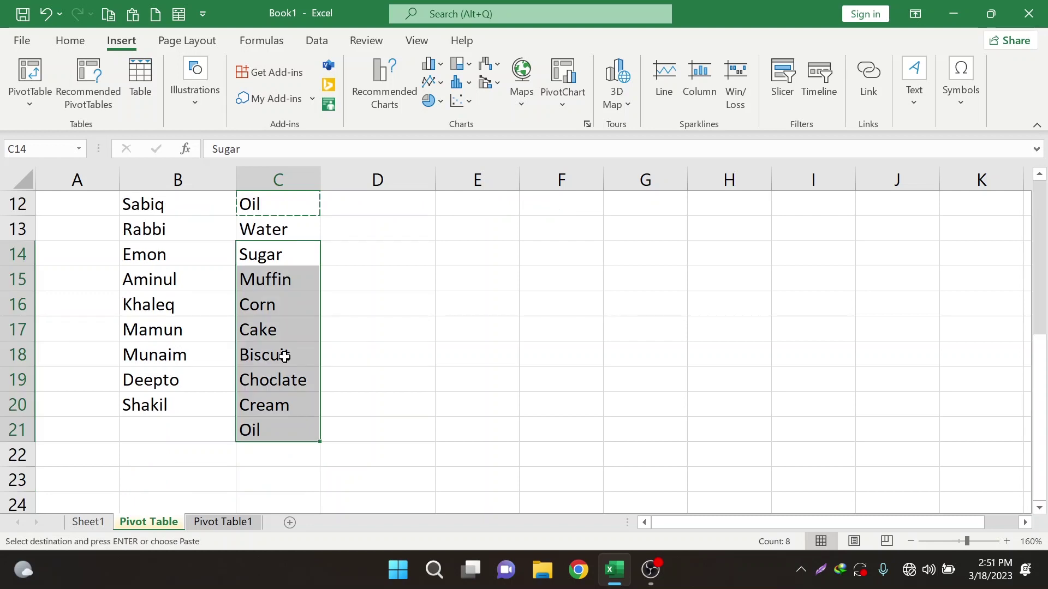
pyautogui.hotkey('ctrl', 'v')
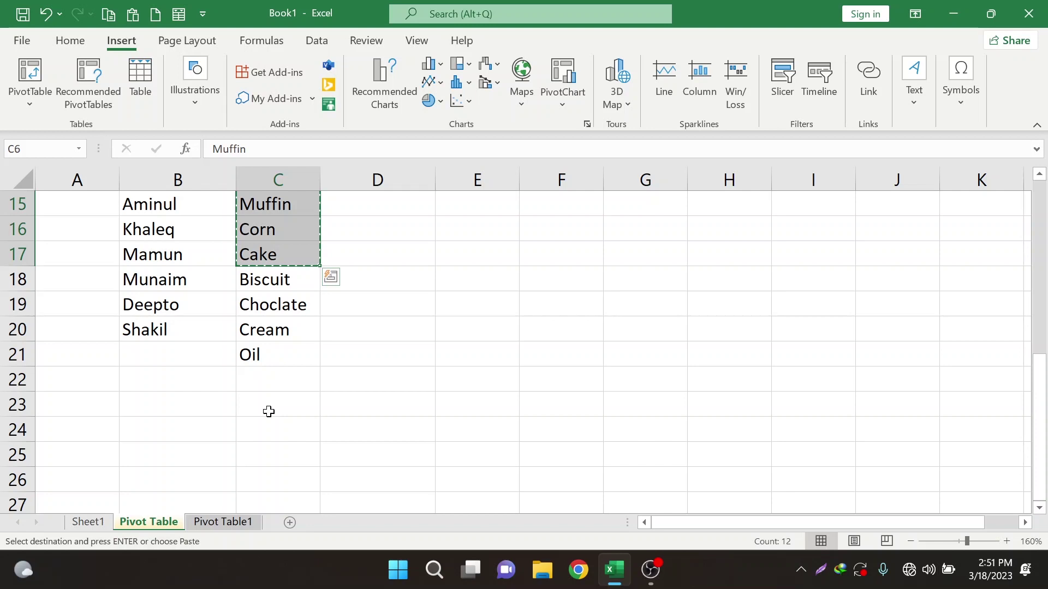
pyautogui.scroll(-4, 268, 411)
pyautogui.moveTo(268, 229); pyautogui.dragTo(267, 357)
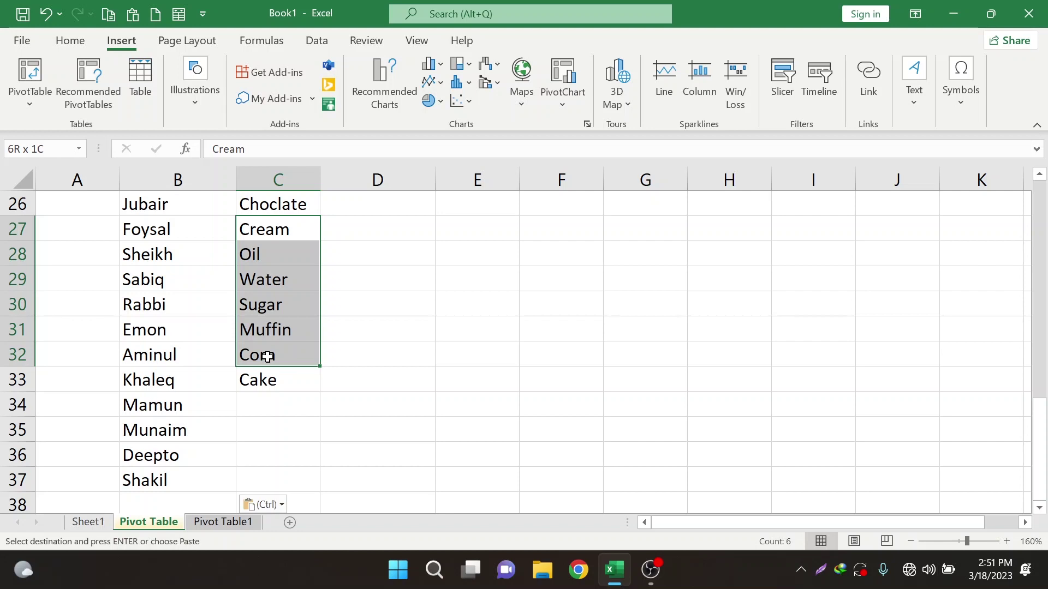
pyautogui.hotkey('ctrl', 'z')
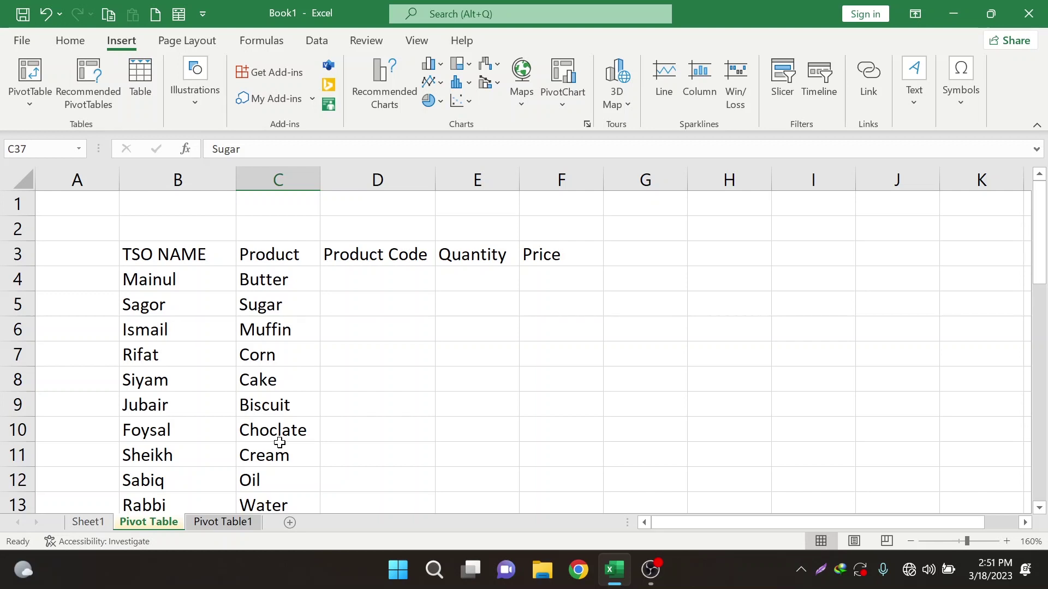
# Step: Undo the extra paste of names and products in columns B:C
pyautogui.keyDown('ctrl'); pyautogui.scroll(-7, 279, 443); pyautogui.keyUp('ctrl')
pyautogui.keyDown('shift'); pyautogui.click(70, 197); pyautogui.keyUp('shift')
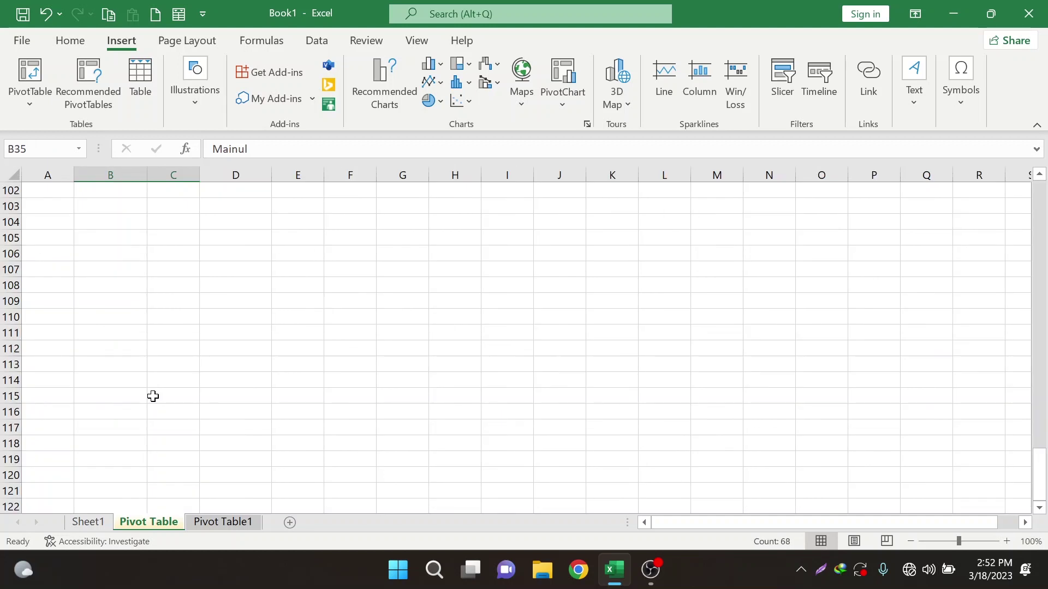
pyautogui.scroll(11, 153, 396)
pyautogui.click(118, 241)
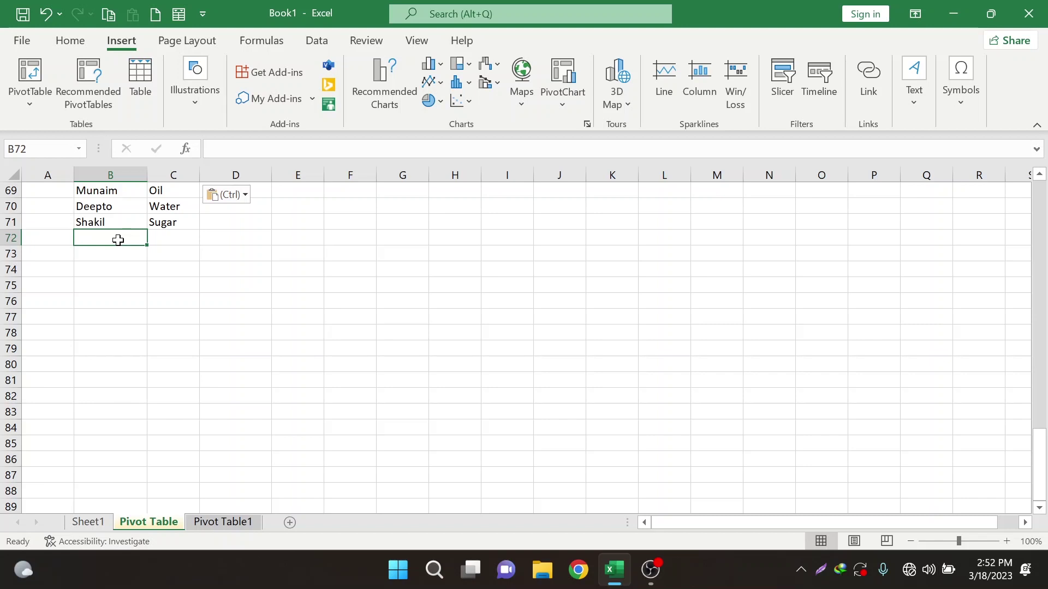
pyautogui.hotkey('ctrl', 'z')
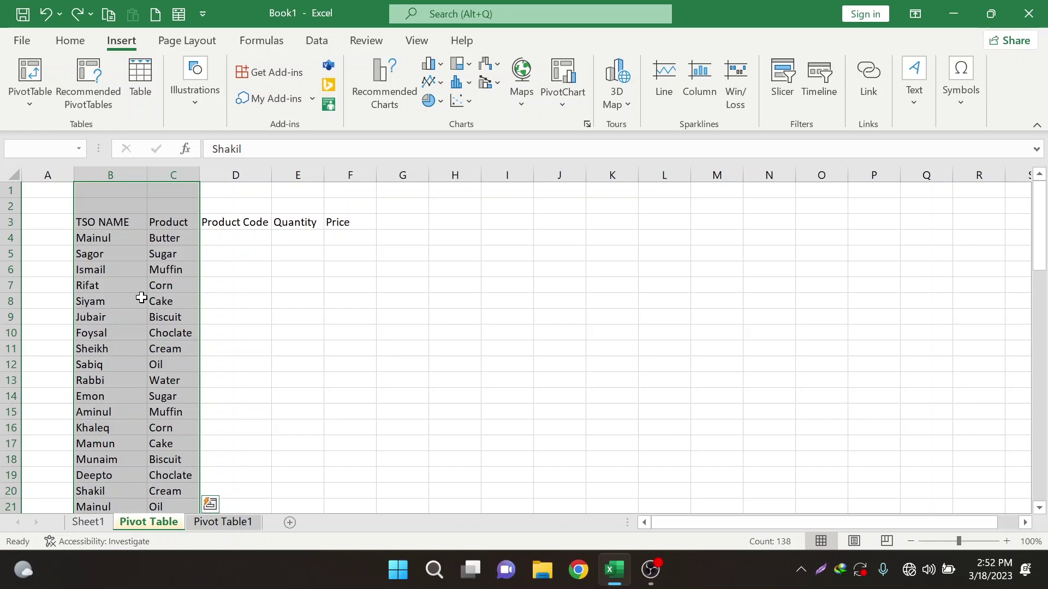
# Step: Select B4:C255 and fill the names and products down to row 2187
pyautogui.moveTo(123, 238); pyautogui.dragTo(158, 239)
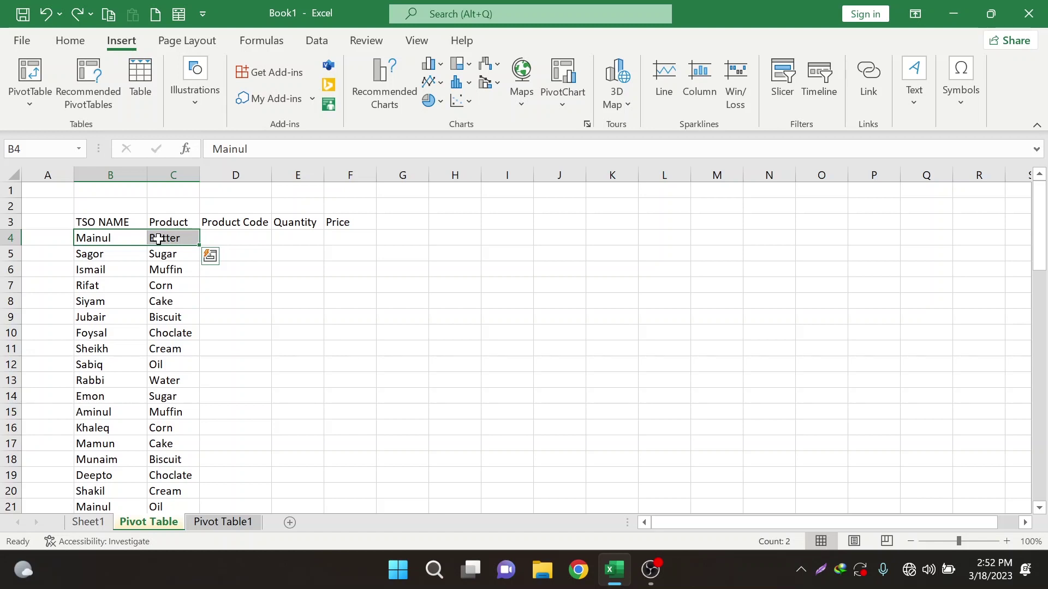
pyautogui.moveTo(158, 238); pyautogui.dragTo(187, 433)
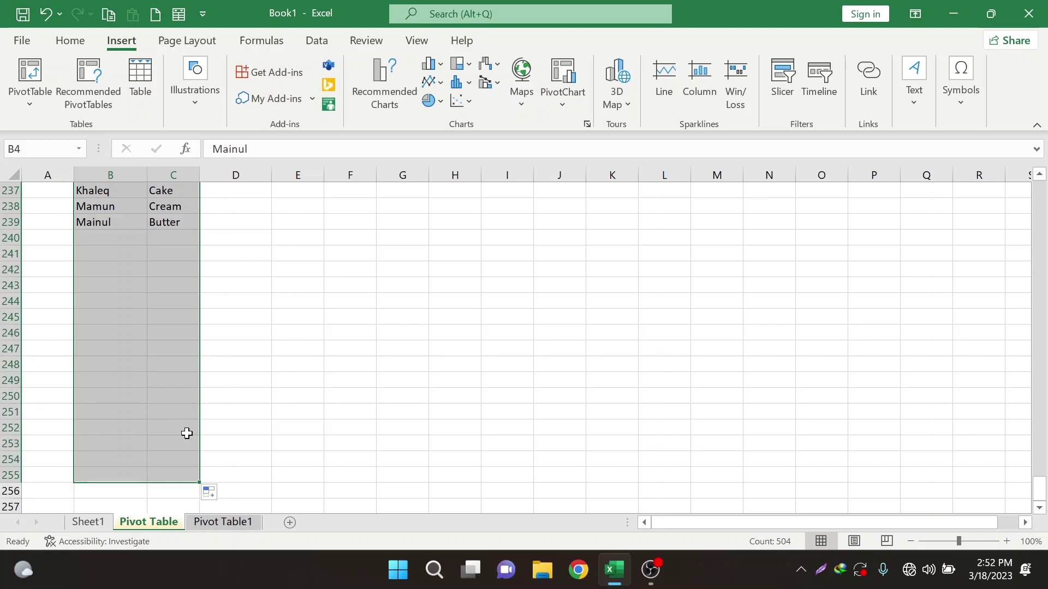
pyautogui.moveTo(199, 482); pyautogui.dragTo(305, 586)
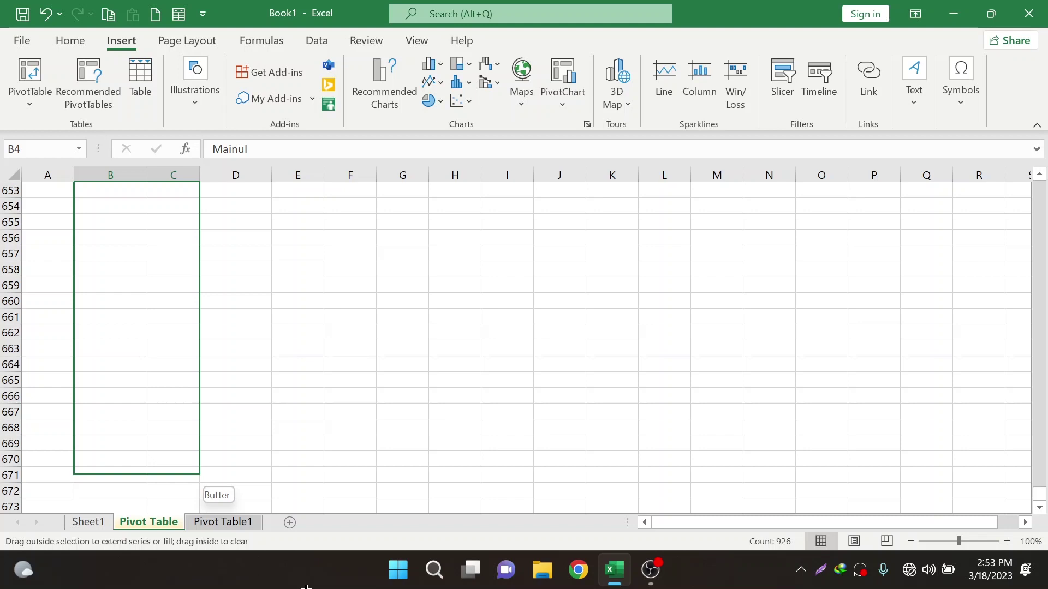
pyautogui.moveTo(305, 586); pyautogui.dragTo(254, 553)
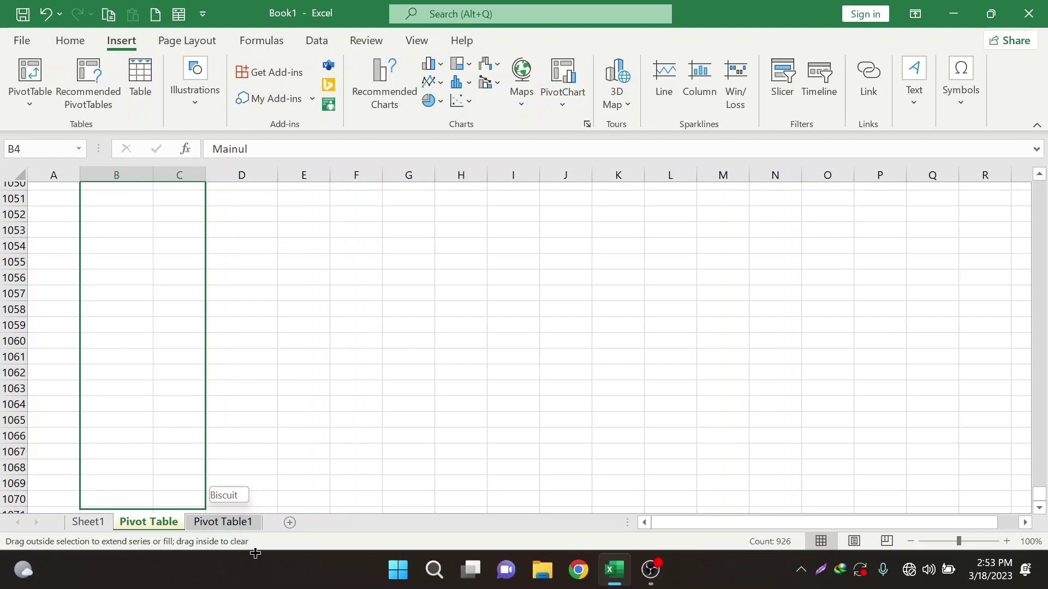
pyautogui.moveTo(255, 554); pyautogui.dragTo(339, 358)
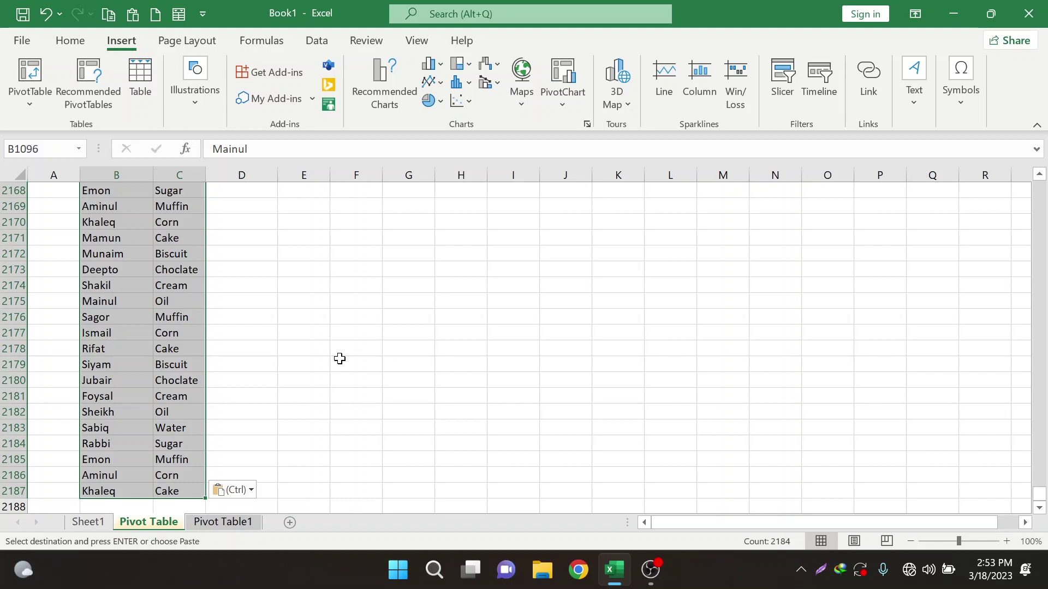
# Step: Click a cell to deselect the newly filled range
pyautogui.click(109, 507)
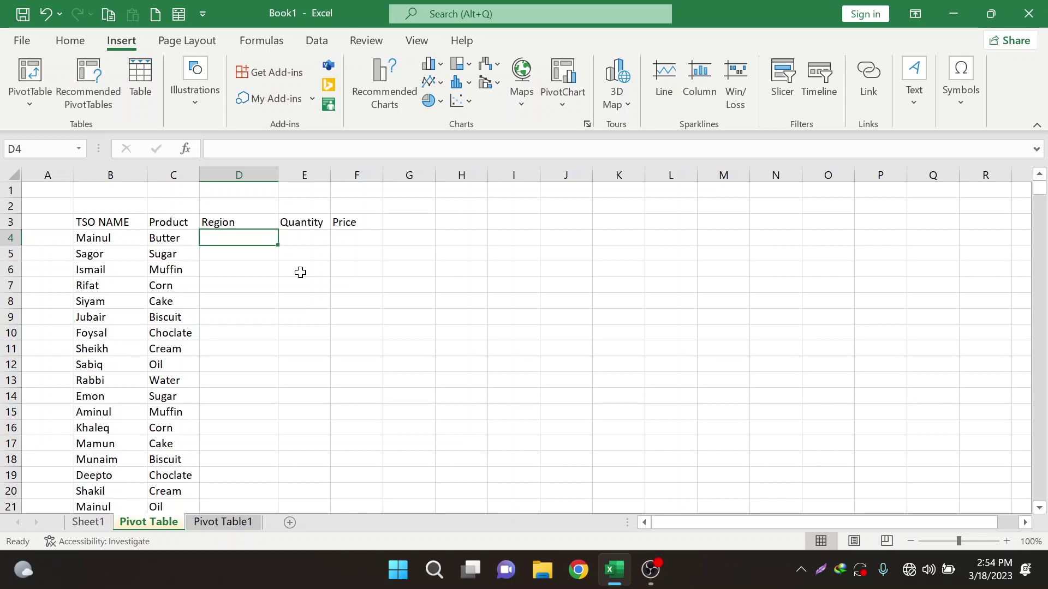
# Step: Enter the region names DHK NORTH, DHK SOUTH, Shariatpur, Munsigonj, Gopal Gonj and the rest down to Sylhet in D4:D15
pyautogui.write('DHK NORTH')
pyautogui.press('Return')
pyautogui.write('DHK SOUTH')
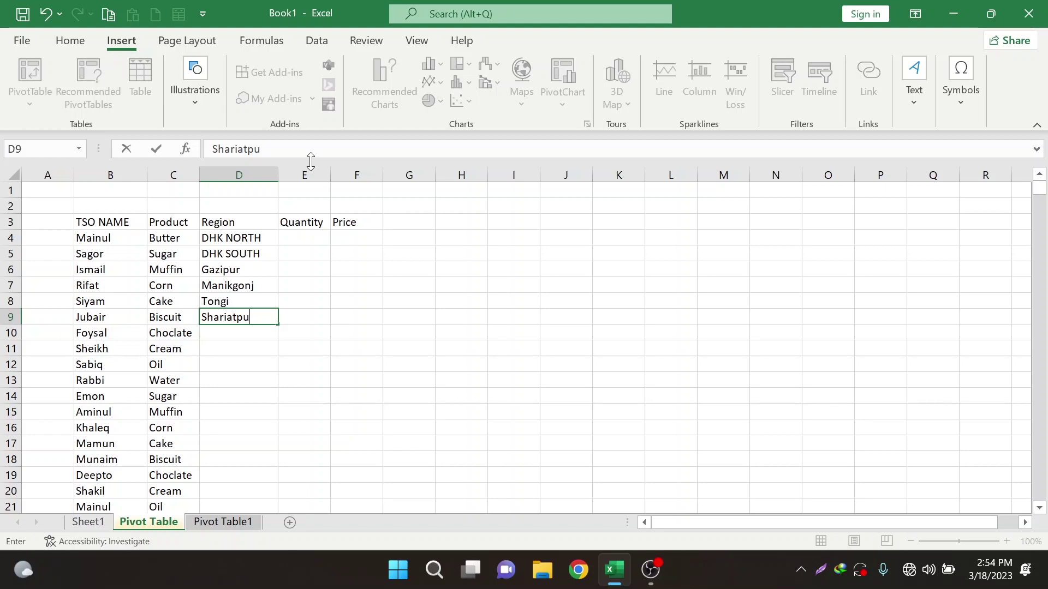
pyautogui.write('r')
pyautogui.press('Return')
pyautogui.write('Munsigonj')
pyautogui.press('Return')
pyautogui.write('Gopal Gonh')
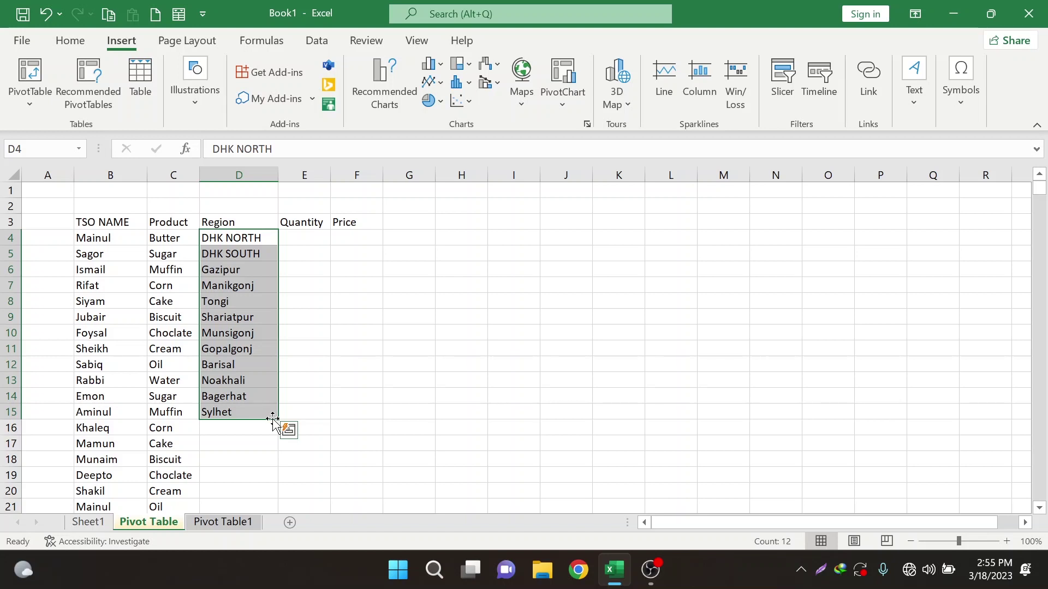
# Step: Copy the list of region names so it can be repeated below
pyautogui.hotkey('ctrl', 'z')
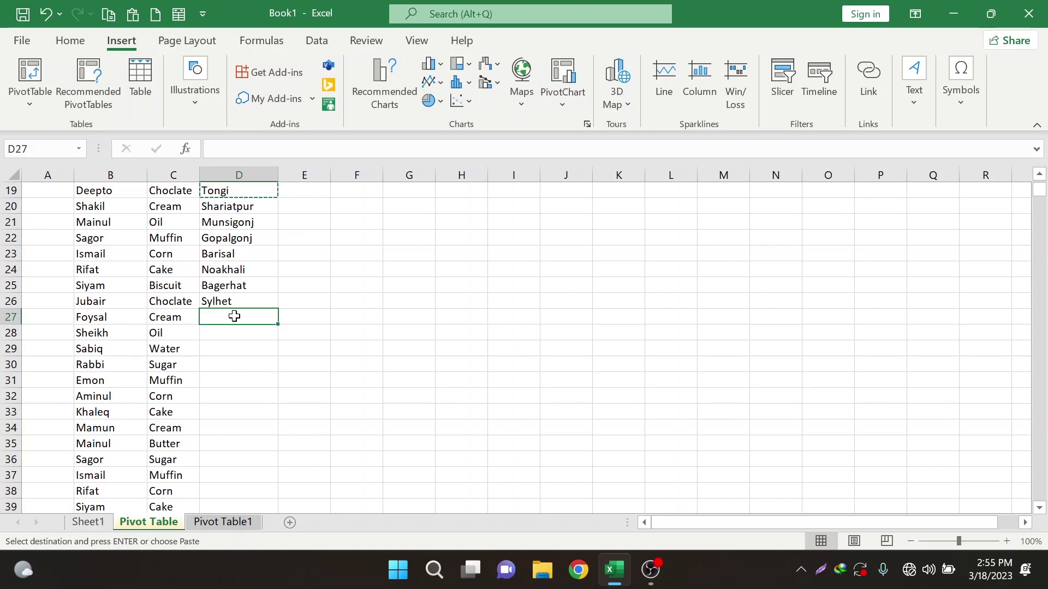
# Step: Paste the region names again further down column D
pyautogui.write('Gazipur Manikgonj Tongi Shariatpur Munsigonj Gopalgonj Barisal Noakhali Bagerhat Sylhet DHK SOUTH Gazipur Manikgonj Tongi')
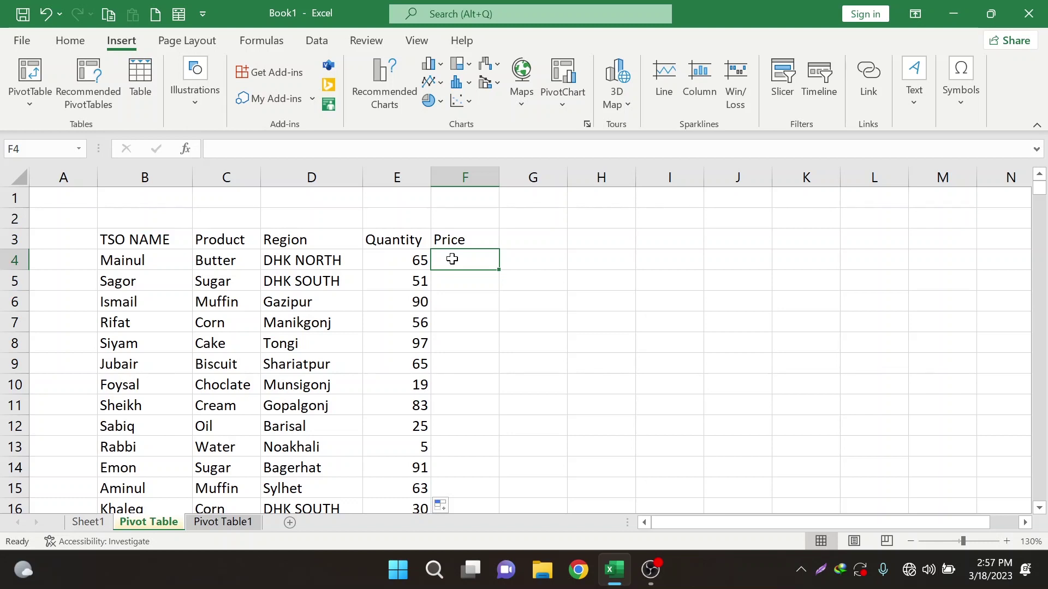
# Step: Fill Price with =RANDBETWEEN(20,130), recalculate with F9, and select header row B3:F3
pyautogui.write('=RANDBETWEEN(20,130')
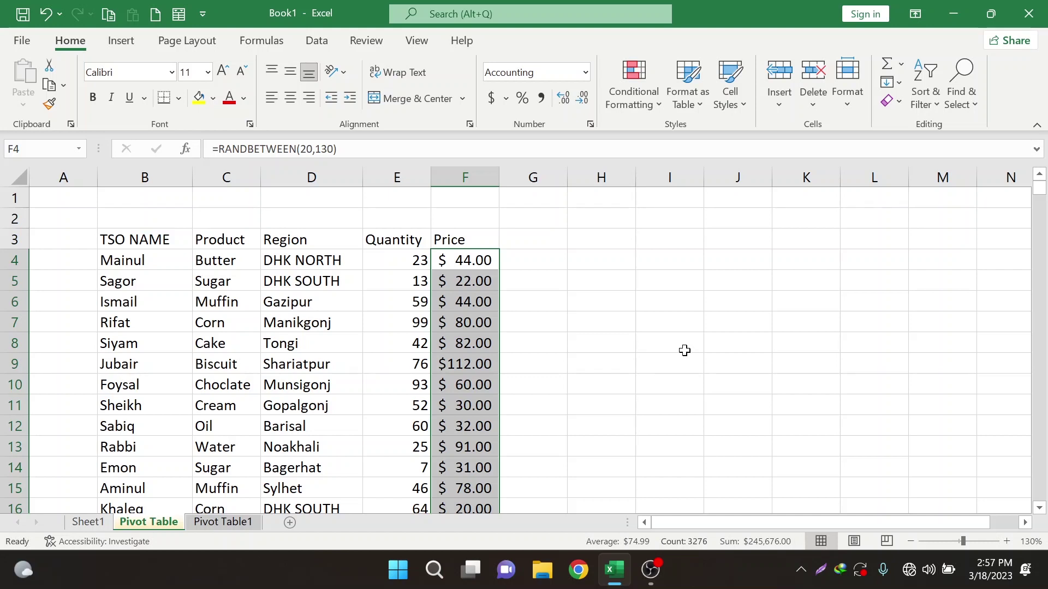
pyautogui.press('F9')
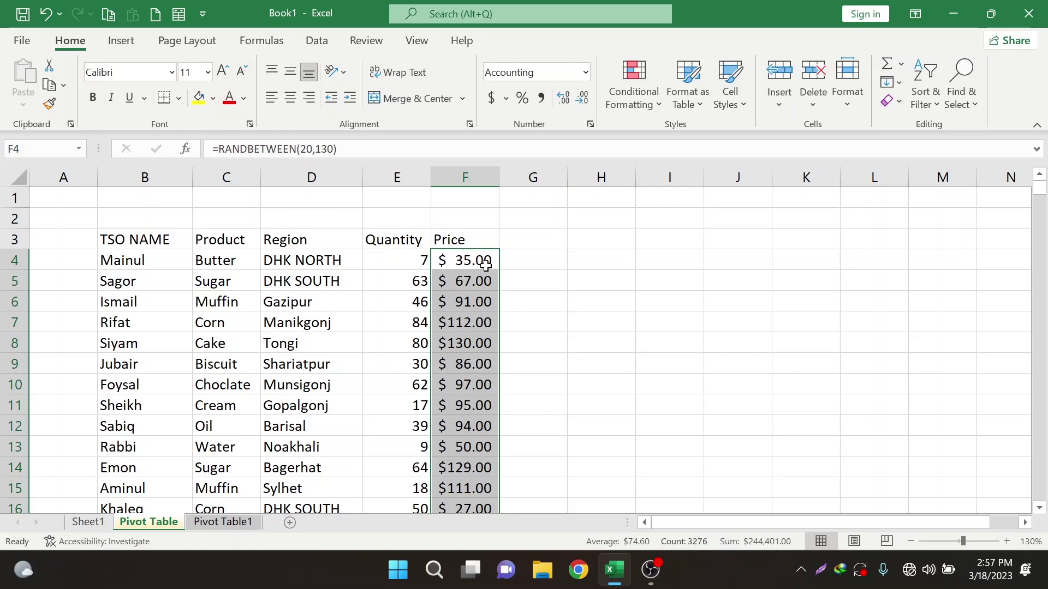
pyautogui.click(136, 240)
pyautogui.hotkey('ctrl', 'shift', 'Right')
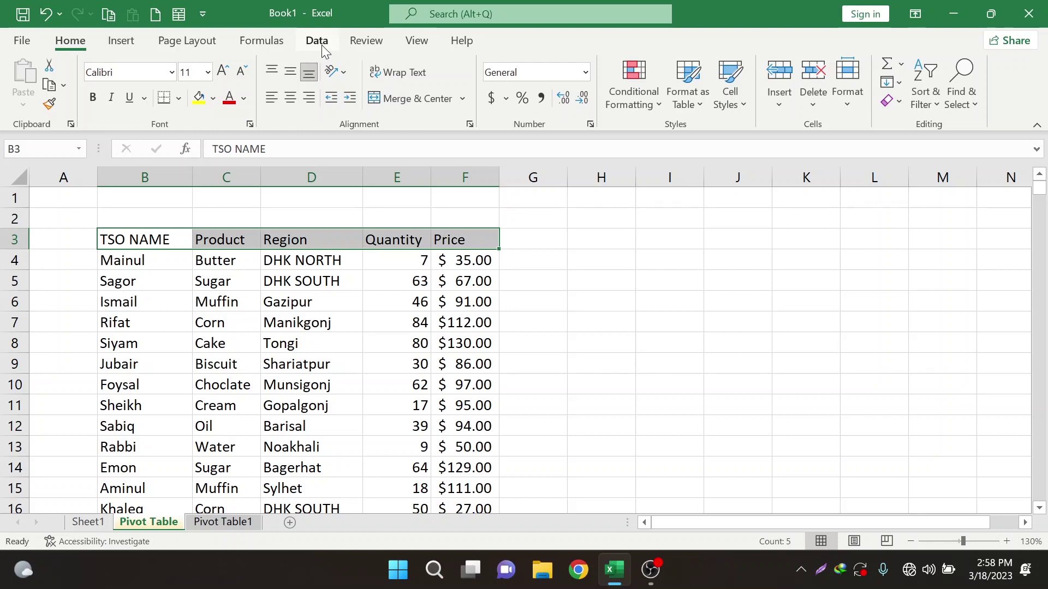
# Step: Switch the ribbon to the View tab with Alt+W
pyautogui.hotkey('alt', 'w')
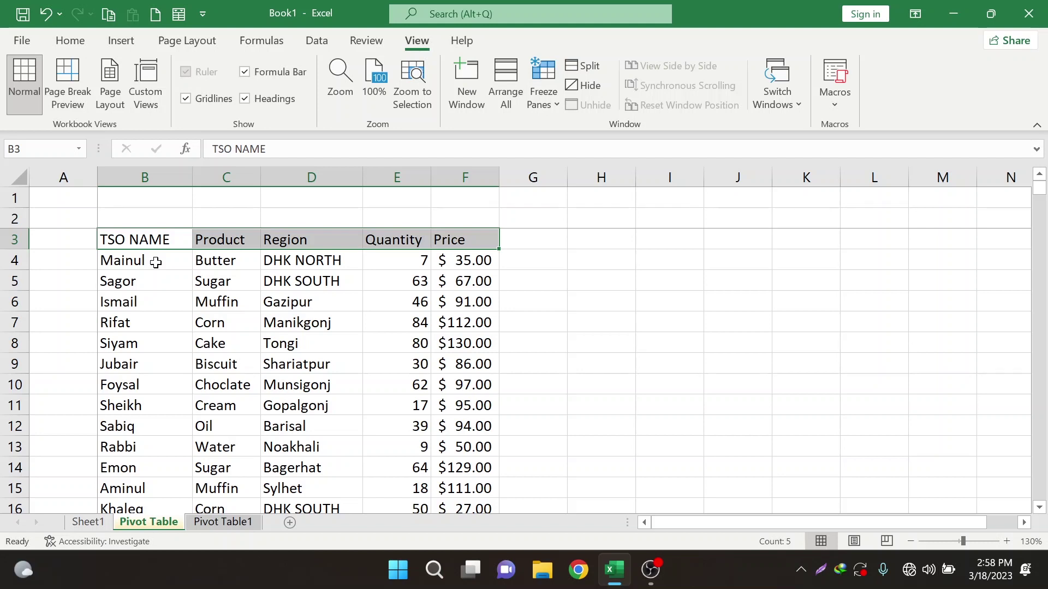
# Step: Undo the Price currency formatting and select the header row B3:F3 to move it up
pyautogui.hotkey('ctrl', 'z')
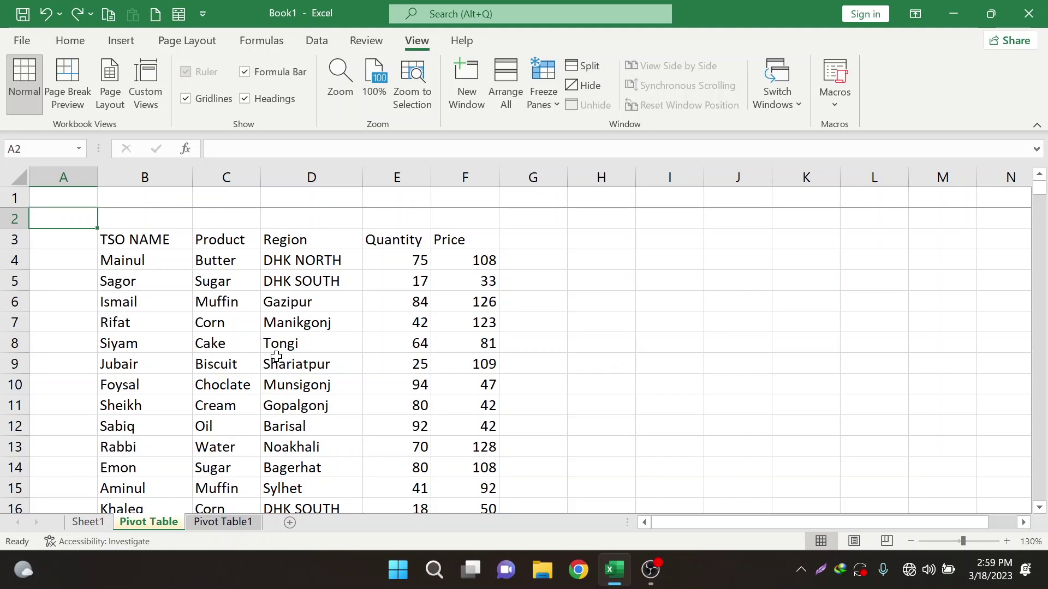
pyautogui.moveTo(136, 239); pyautogui.dragTo(464, 239)
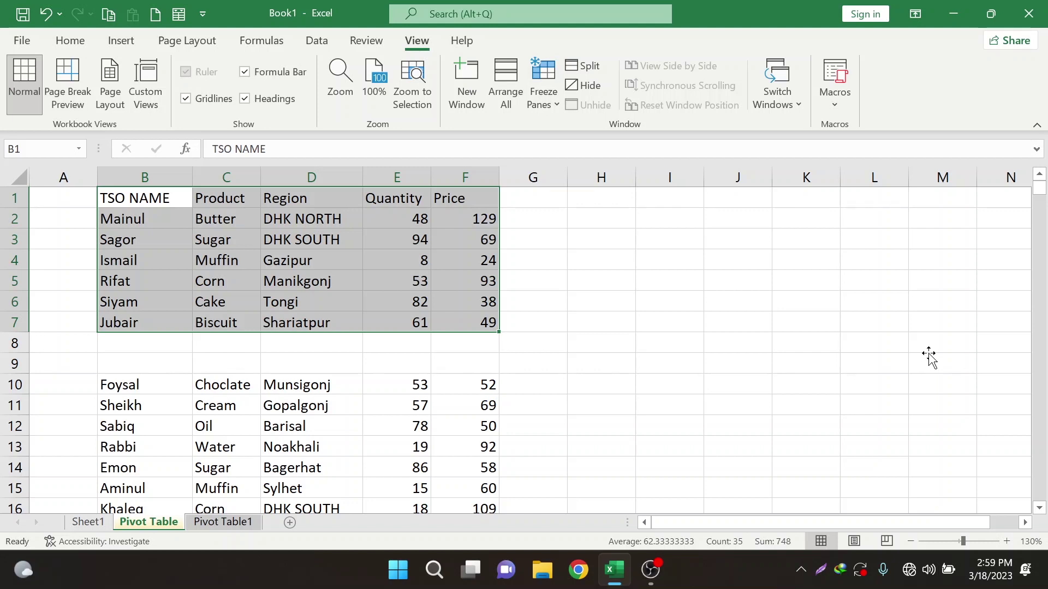
# Step: Select the data block down to the last row, then return to cell B4 at the top
pyautogui.hotkey('ctrl', 'shift', 'Down')
pyautogui.hotkey('ctrl', 'shift', 'Down')
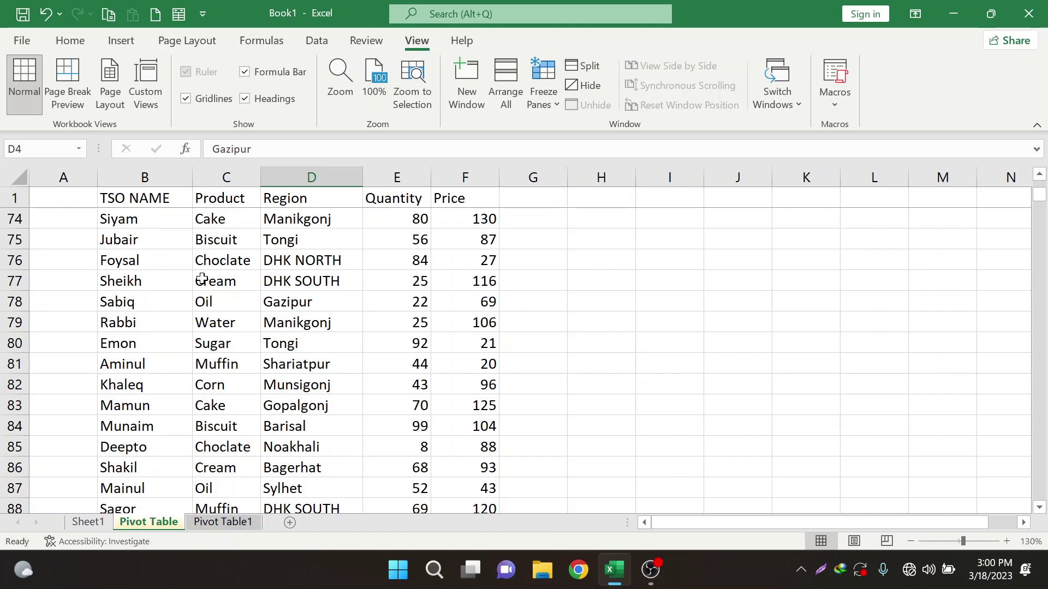
pyautogui.scroll(20, 202, 279)
pyautogui.click(152, 260)
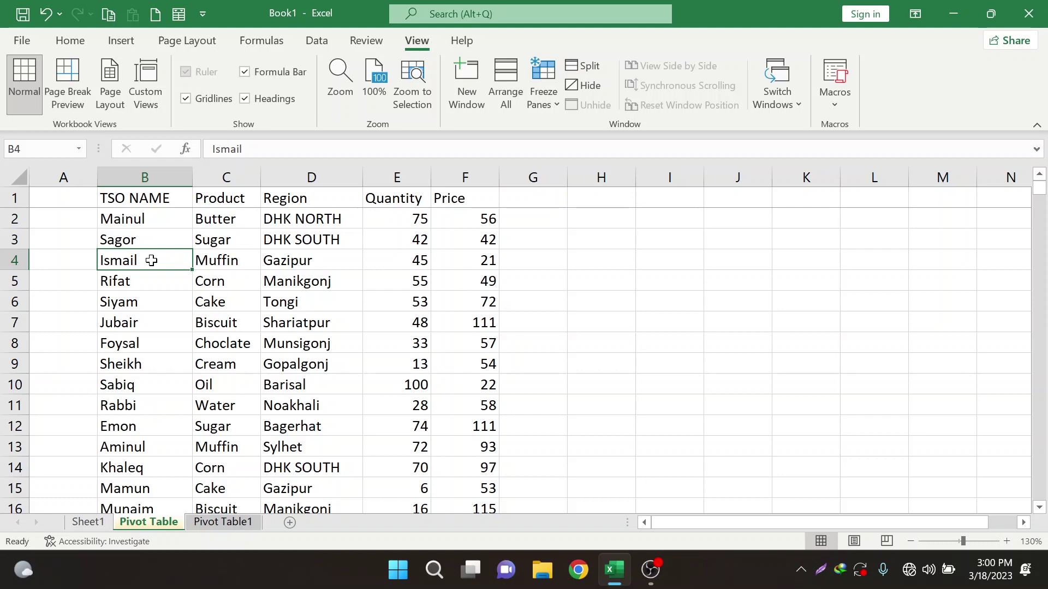
pyautogui.hotkey('ctrl', 'Down')
pyautogui.hotkey('ctrl', 'shift', 'Right')
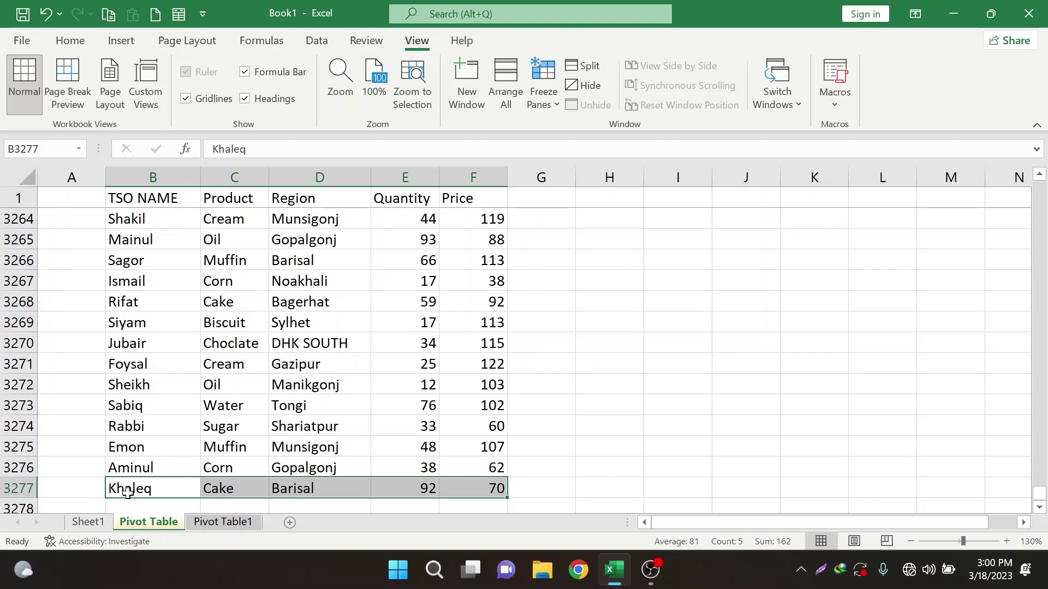
pyautogui.hotkey('ctrl', 'Right')
pyautogui.hotkey('ctrl', 'Up')
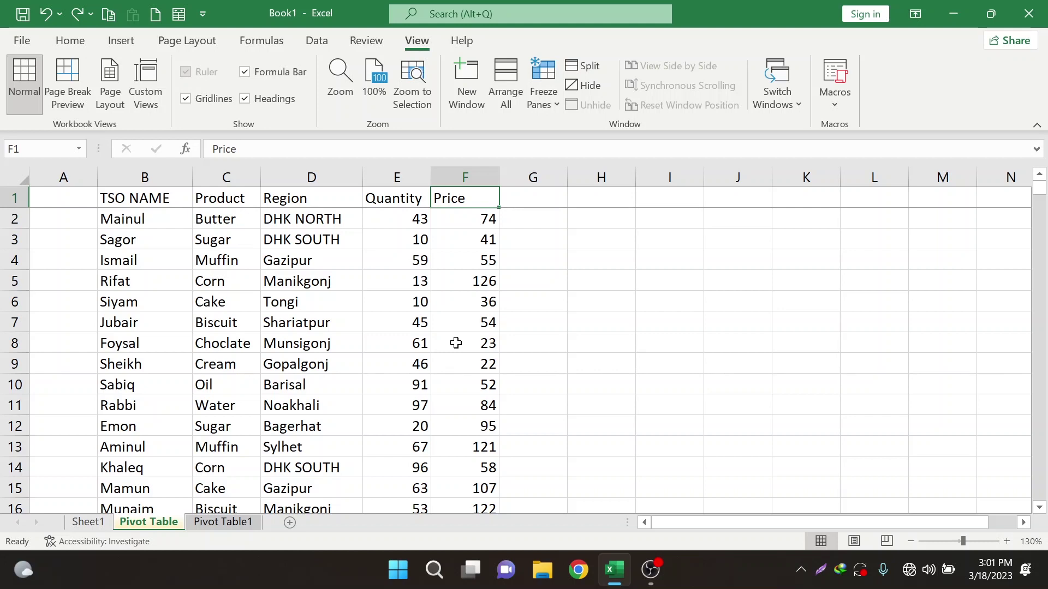
pyautogui.click(430, 299)
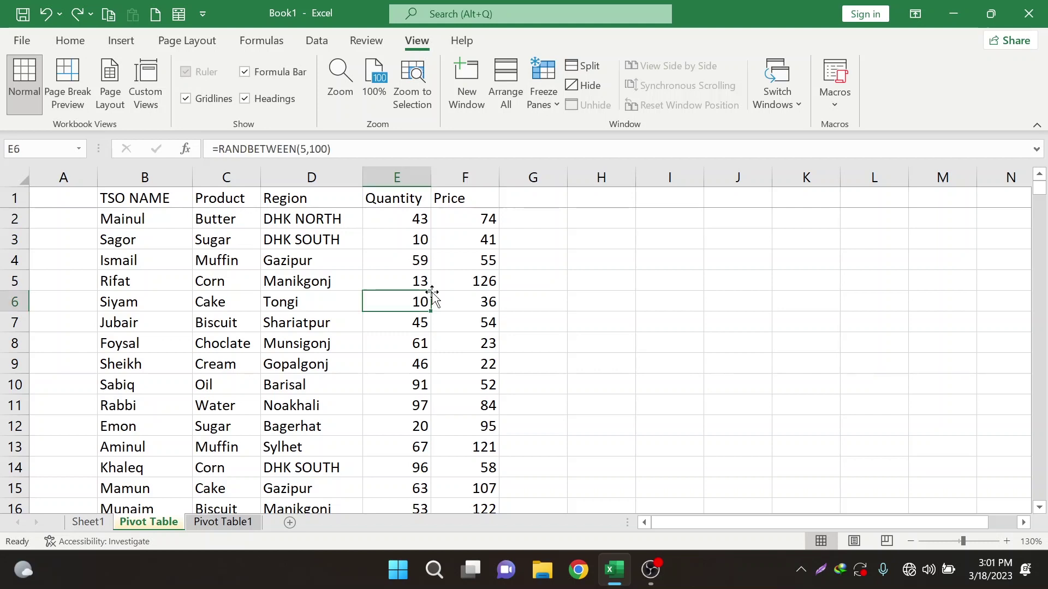
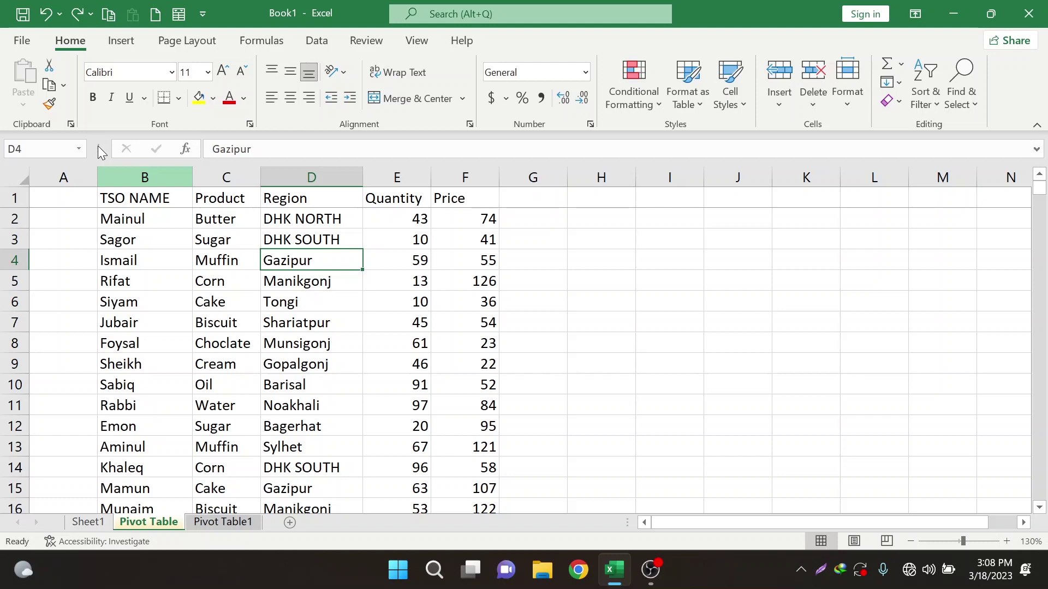
# Step: Show the Insert ribbon commands to start a PivotTable from the TSO sales list
pyautogui.click(121, 40)
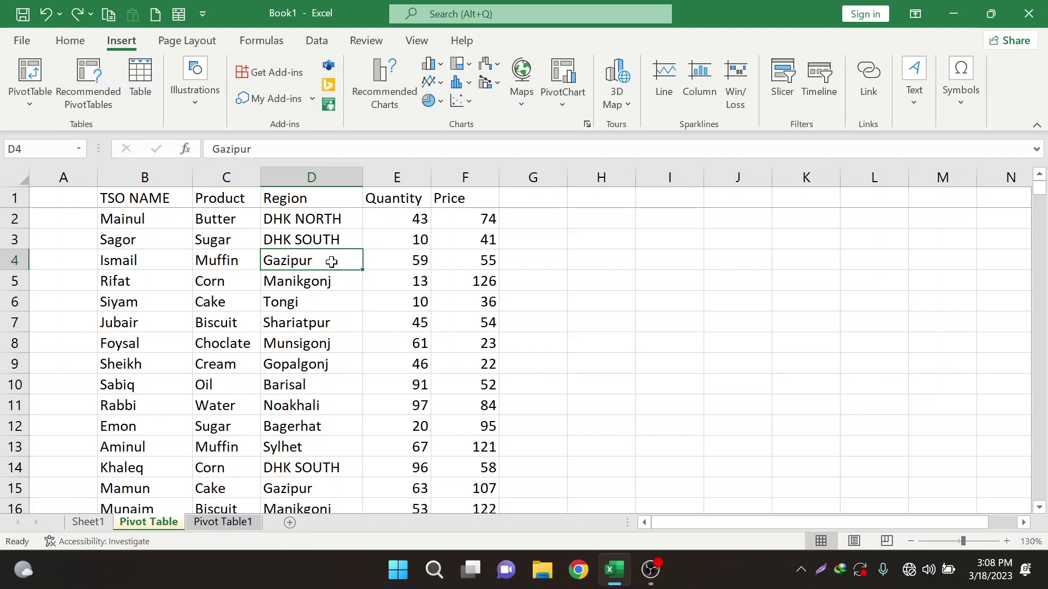
pyautogui.scroll(-8, 332, 262)
pyautogui.click(349, 407)
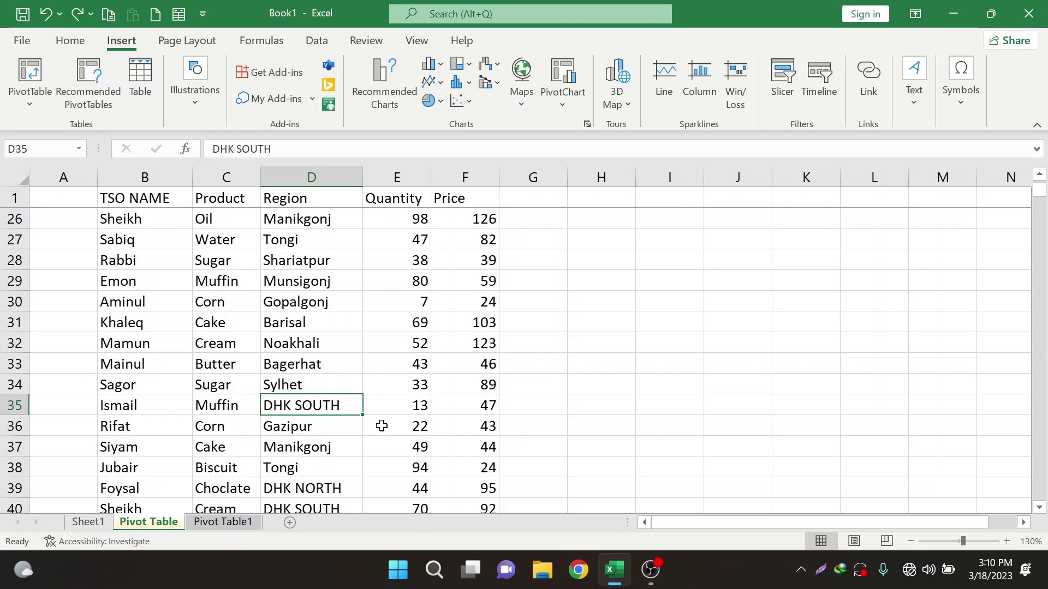
pyautogui.hotkey('ctrl', 'Home')
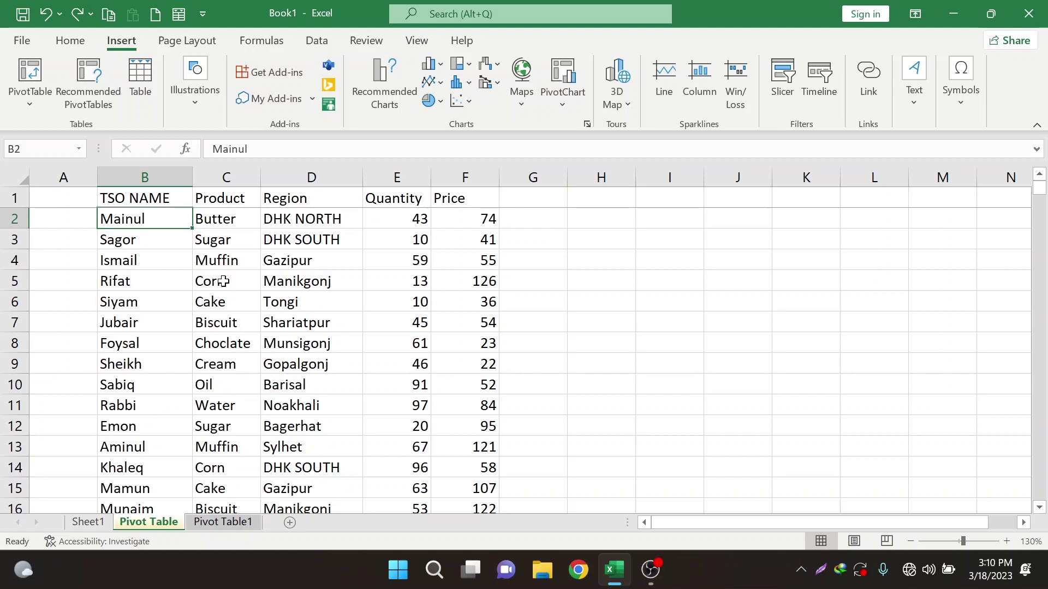
# Step: Start a PivotTable from range 'Pivot Table'!$B$1:$F$3277, placed on a new worksheet
pyautogui.click(31, 73)
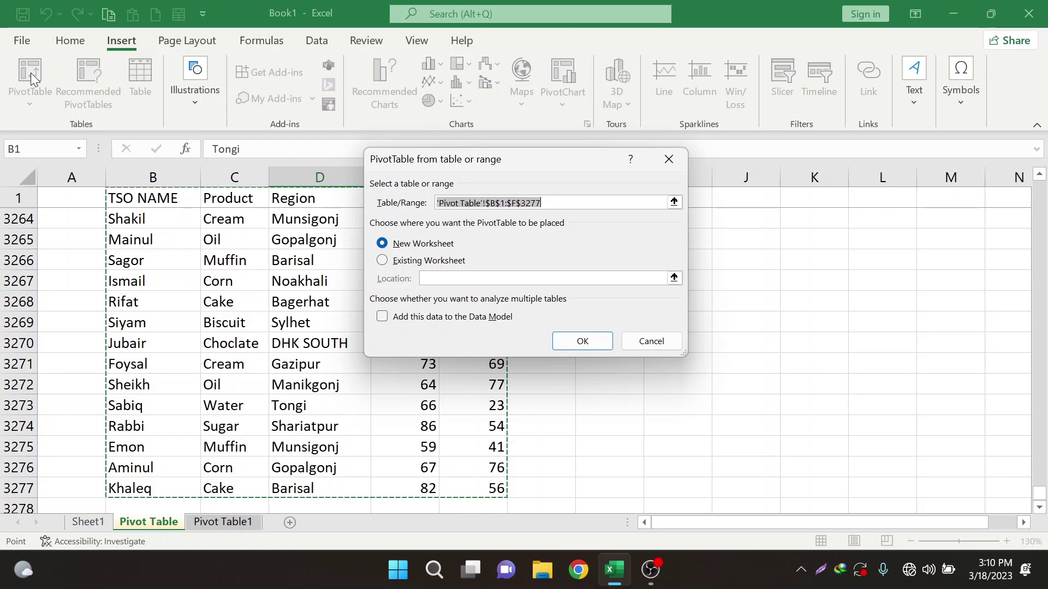
pyautogui.moveTo(491, 159); pyautogui.dragTo(744, 49)
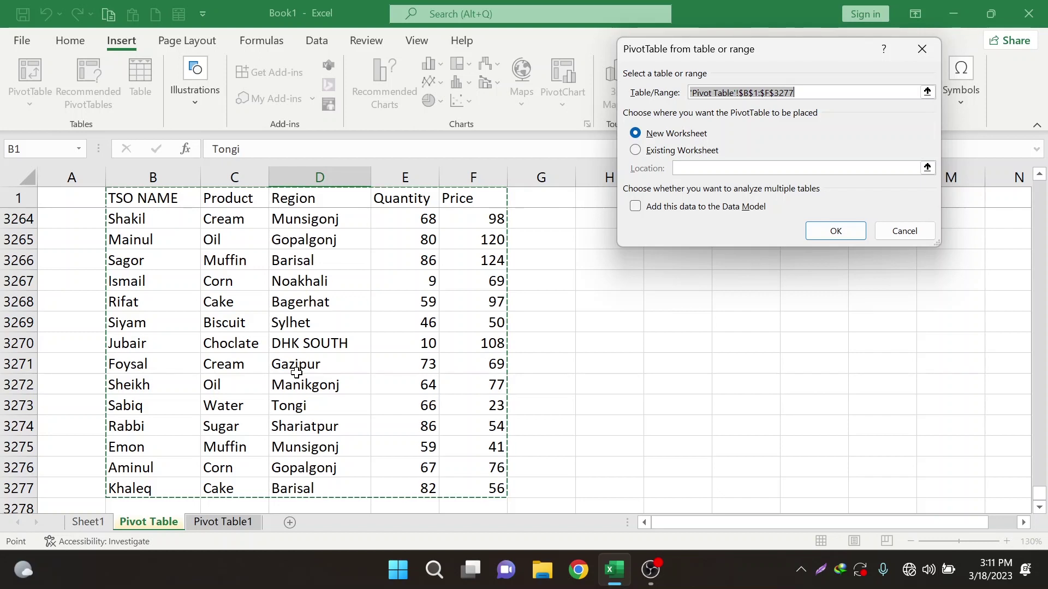
pyautogui.click(327, 323)
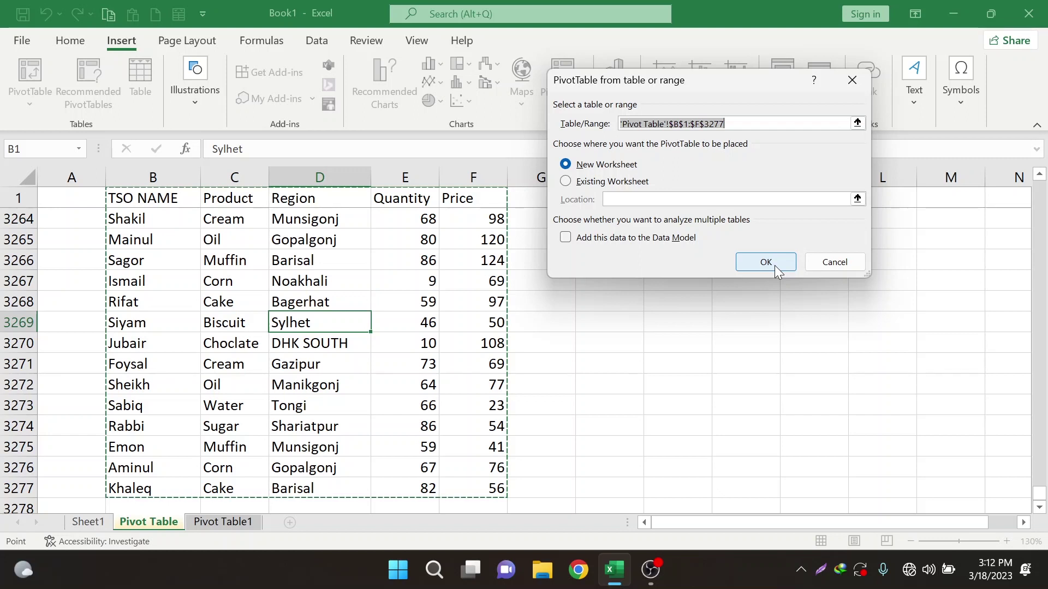
# Step: Confirm the dialog to create the empty PivotTable1 on new Sheet4
pyautogui.click(776, 265)
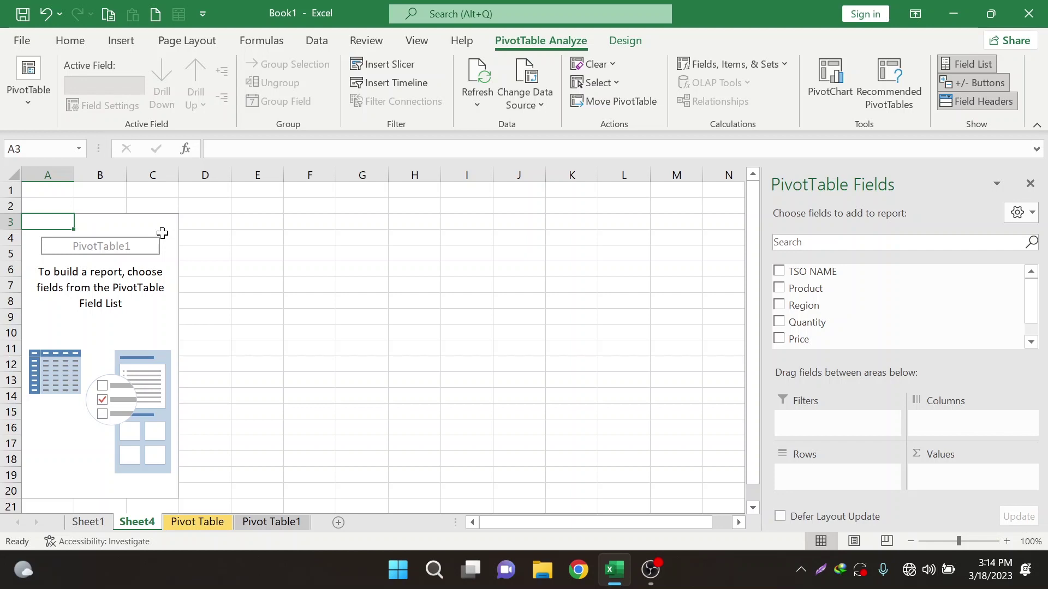
# Step: Float the PivotTable Fields pane, then hide the field list with Alt+J, T, L
pyautogui.doubleClick(832, 184)
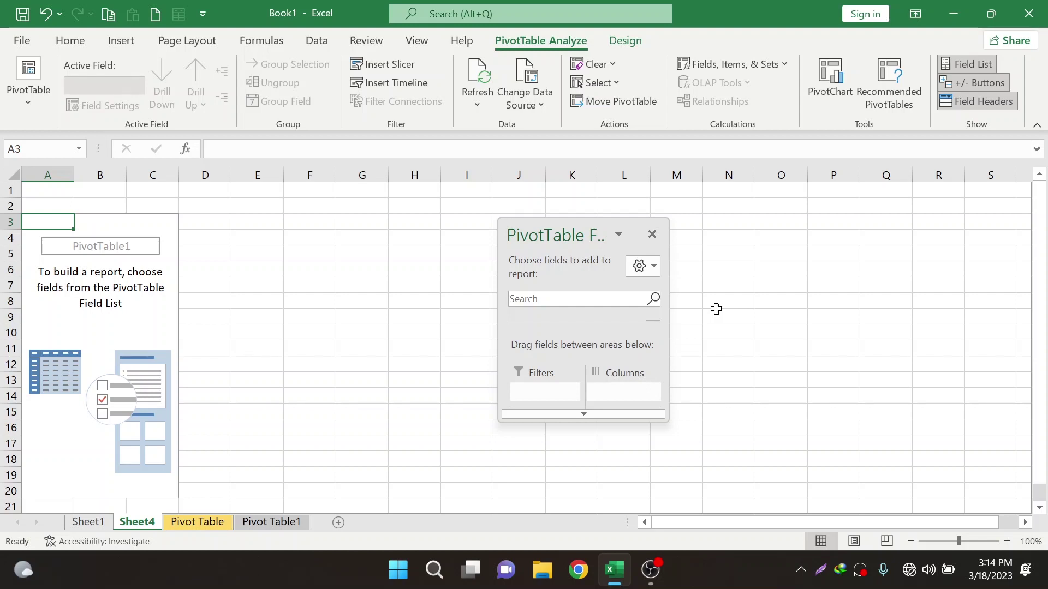
pyautogui.hotkey('alt', 'j')
pyautogui.press('t')
pyautogui.press('l')
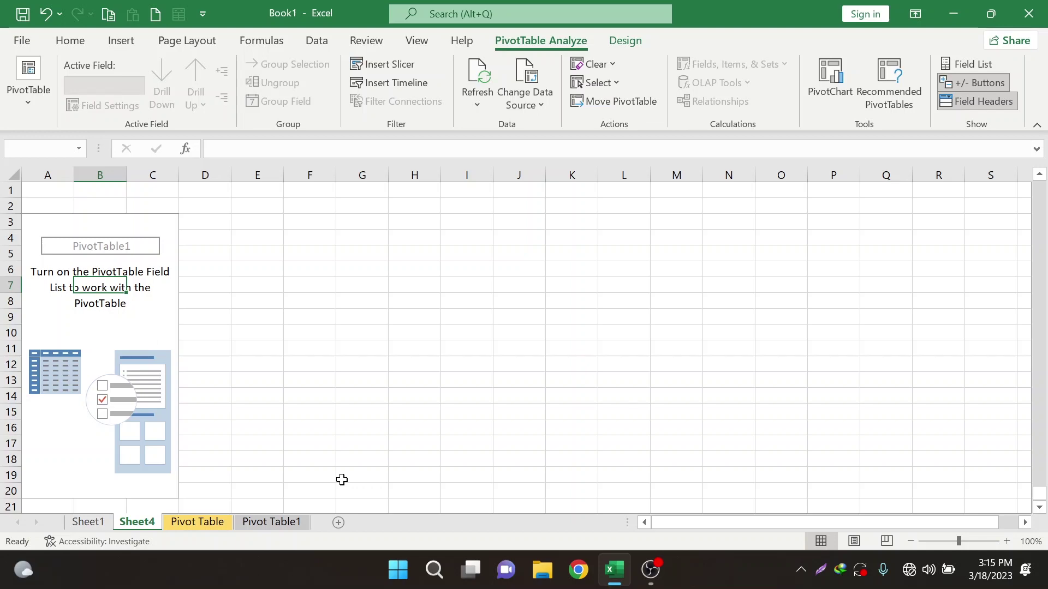
# Step: Undo the PivotTable creation, removing Sheet4
pyautogui.hotkey('ctrl', 'z')
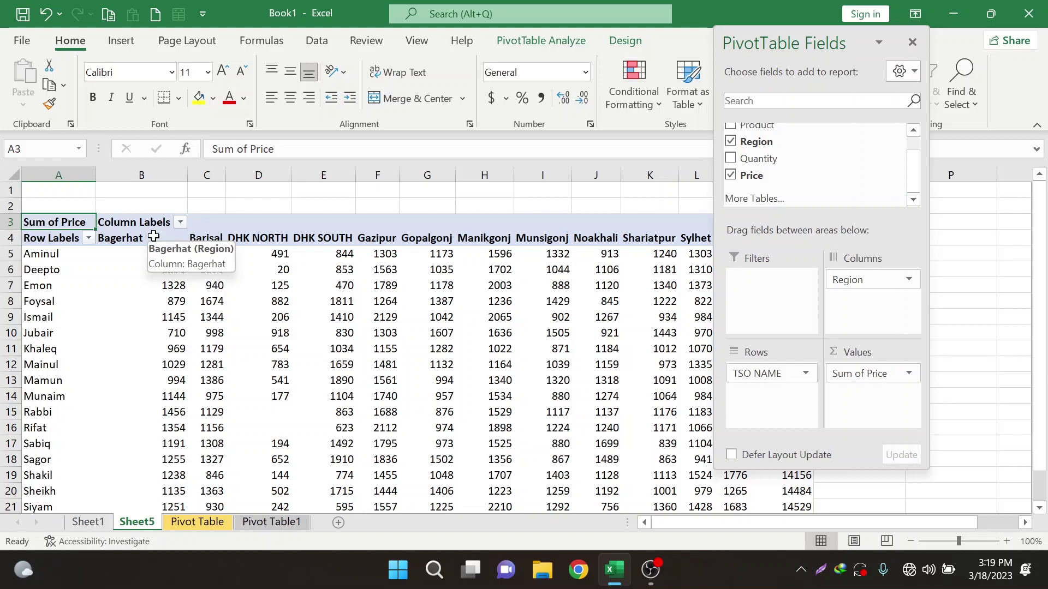
# Step: Select a TSO's Barisal price total of 1344, then return to the Sheet5 PivotTable
pyautogui.click(208, 317)
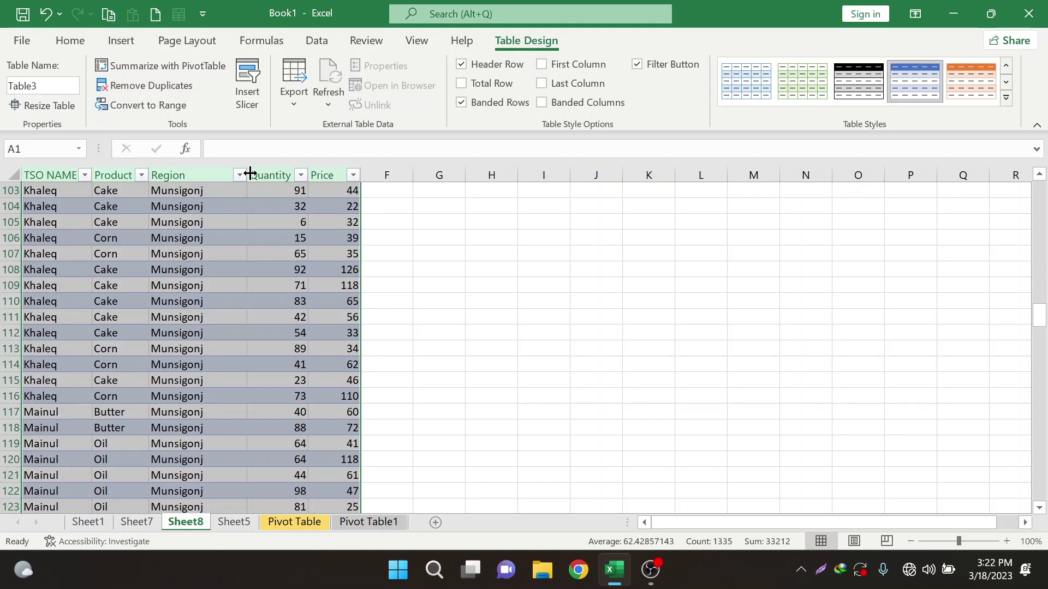
pyautogui.click(234, 522)
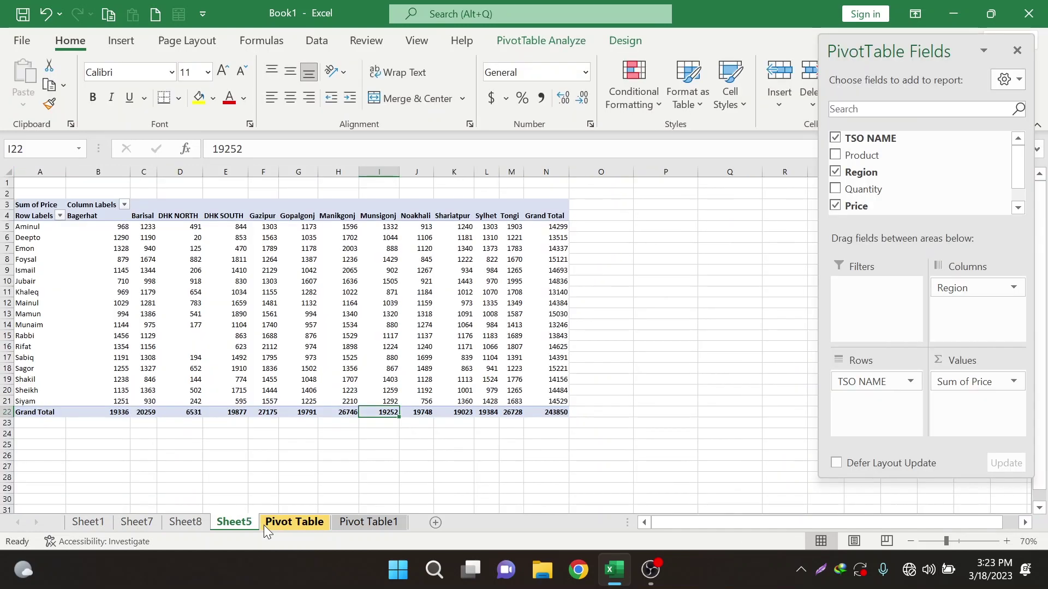
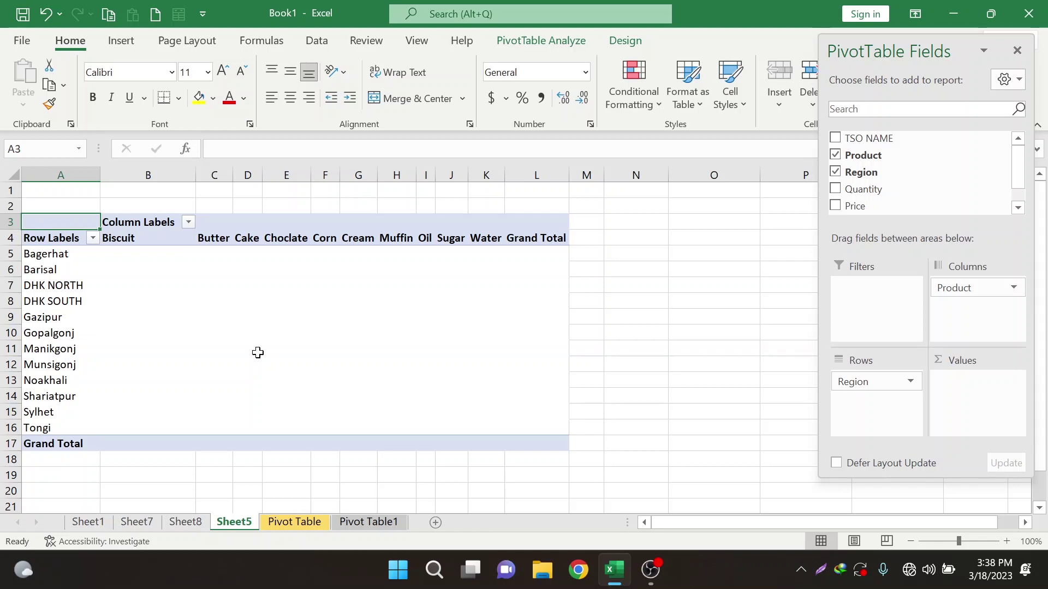
# Step: Move the selection down to the Gazipur row label in the Sum of Price pivot table
pyautogui.press('Down')
pyautogui.press('Down')
pyautogui.press('Down')
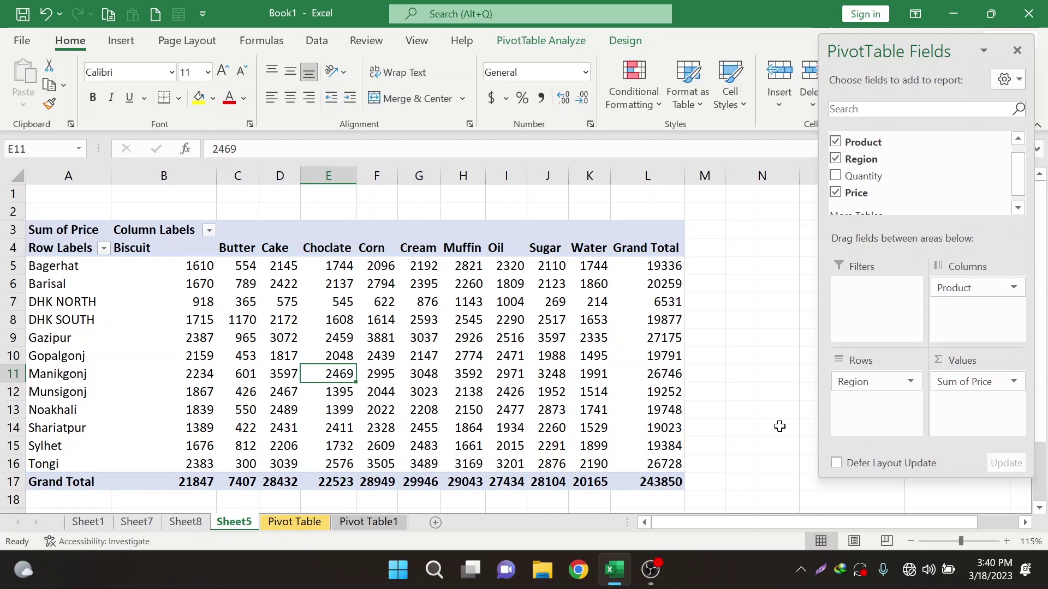
# Step: Add TSO NAME as the pivot table's report filter, left set to (All)
pyautogui.click(194, 266)
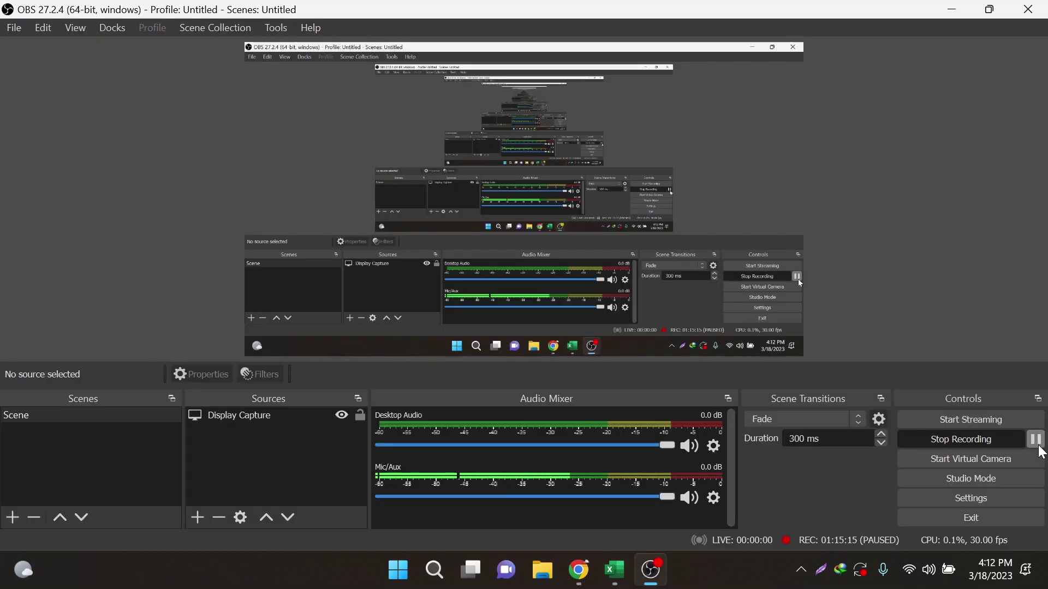
# Step: Resume the paused OBS screen recording so it runs again at 01:15:29
pyautogui.click(1036, 439)
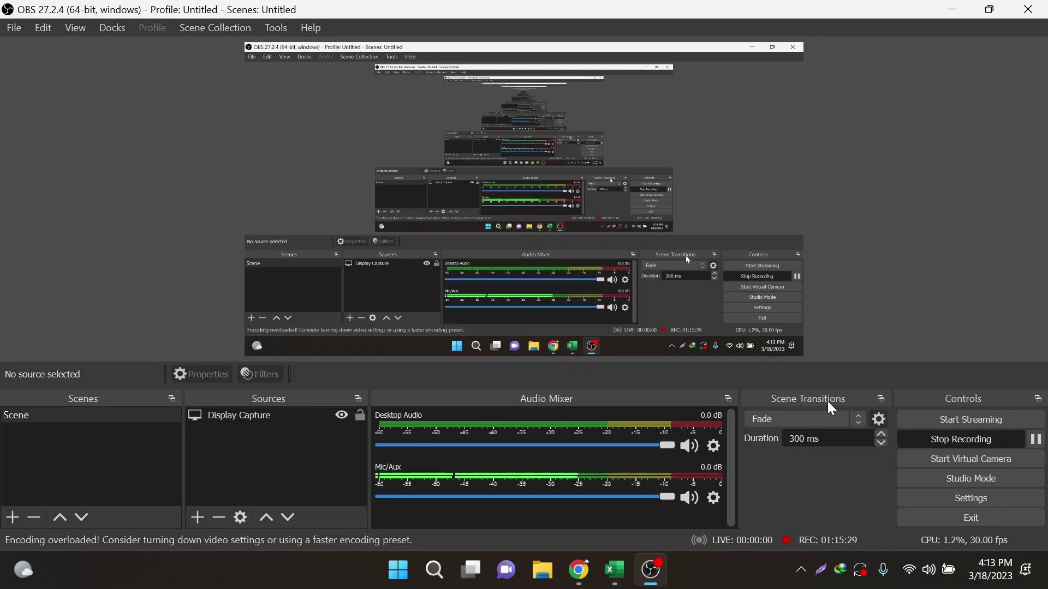
# Step: Open a Chrome window for another browser profile
pyautogui.click(953, 9)
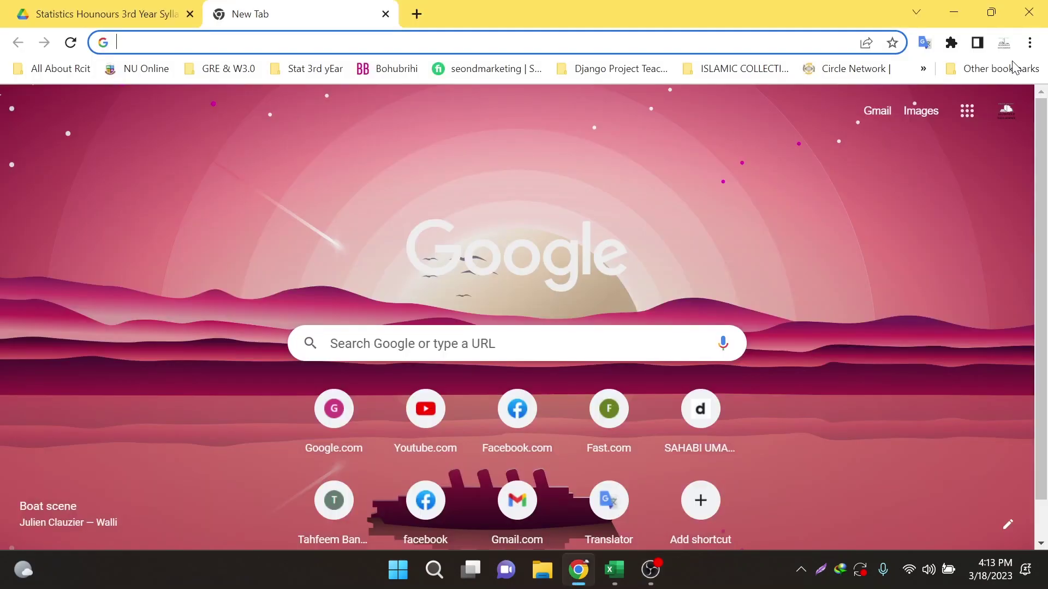
pyautogui.click(1011, 46)
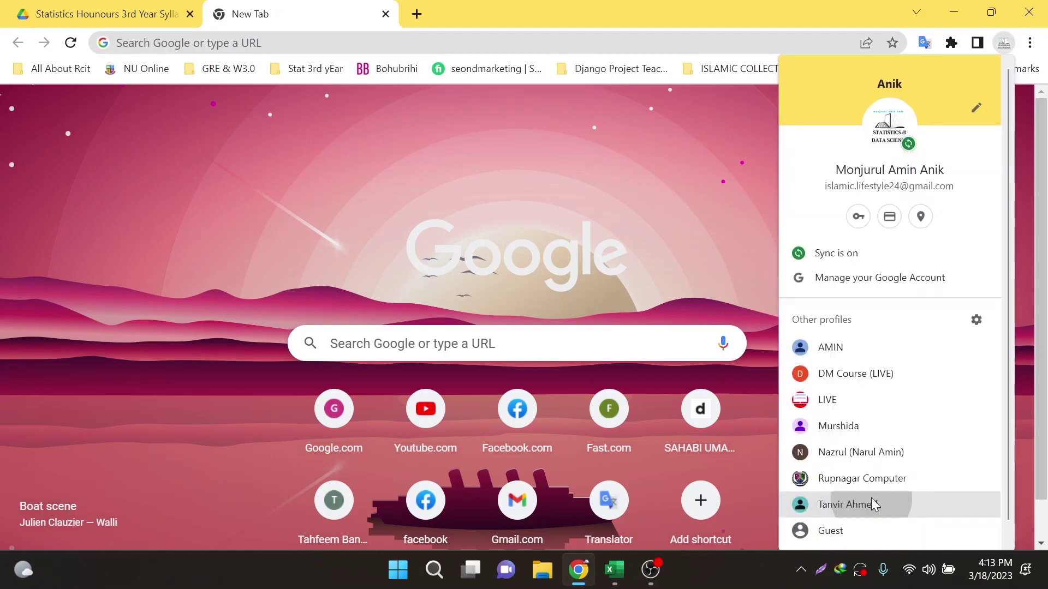
pyautogui.click(873, 505)
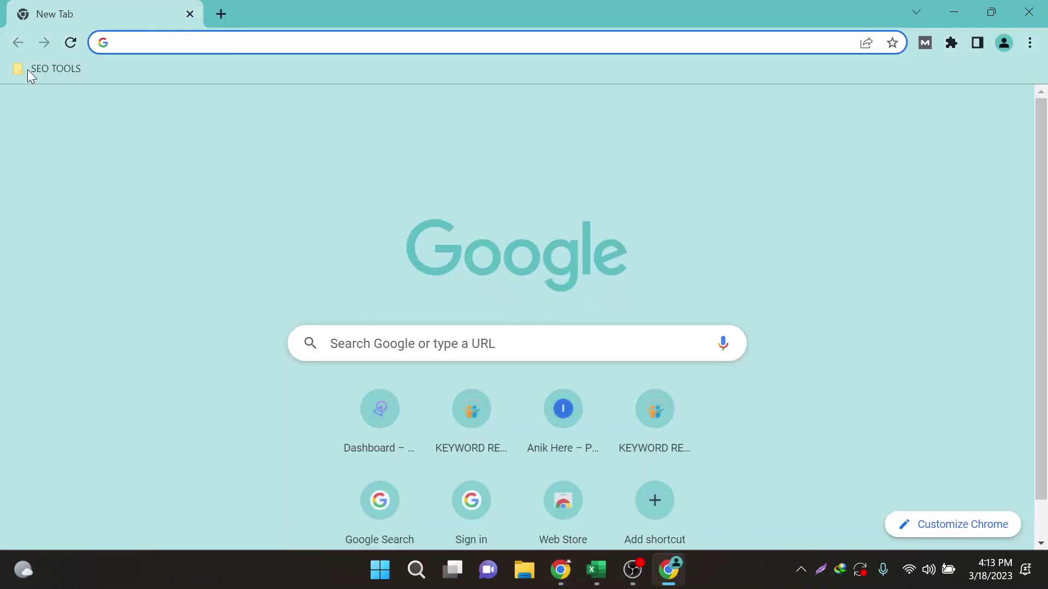
# Step: Load the unlimitedseotools dashboard from the SEO TOOLS bookmarks and retry it after the DNS error
pyautogui.click(57, 69)
pyautogui.click(75, 109)
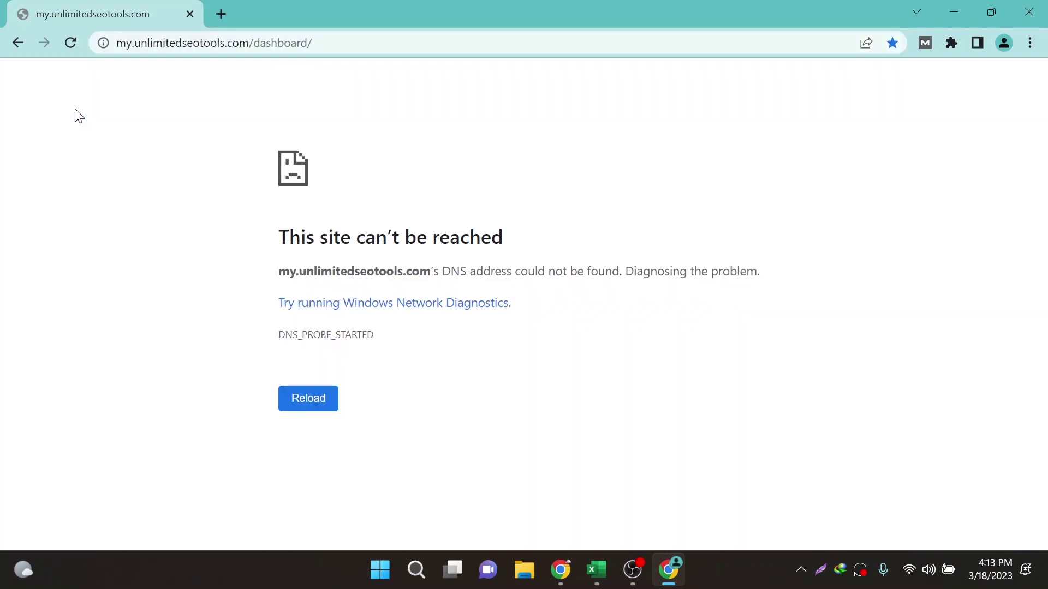
pyautogui.click(235, 44)
pyautogui.click(70, 43)
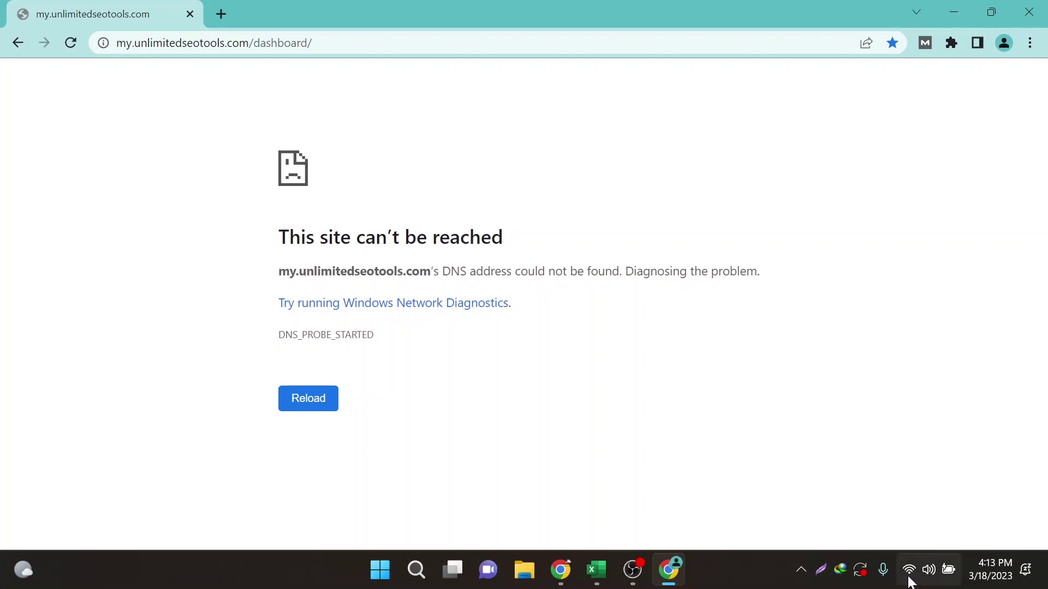
# Step: Connect to the first secured Wi-Fi network in the taskbar network list
pyautogui.click(909, 578)
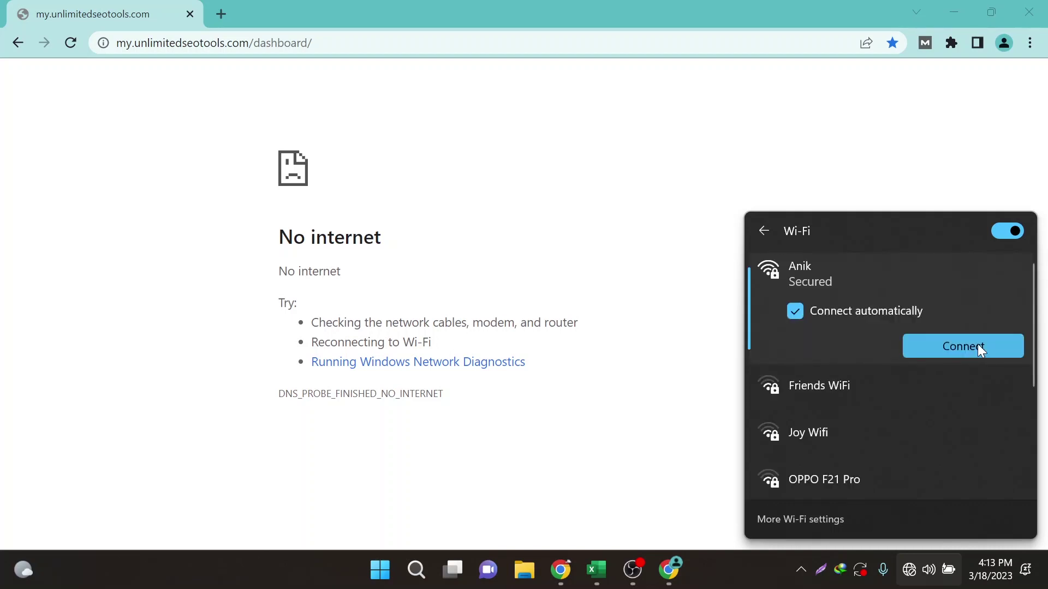
pyautogui.click(977, 345)
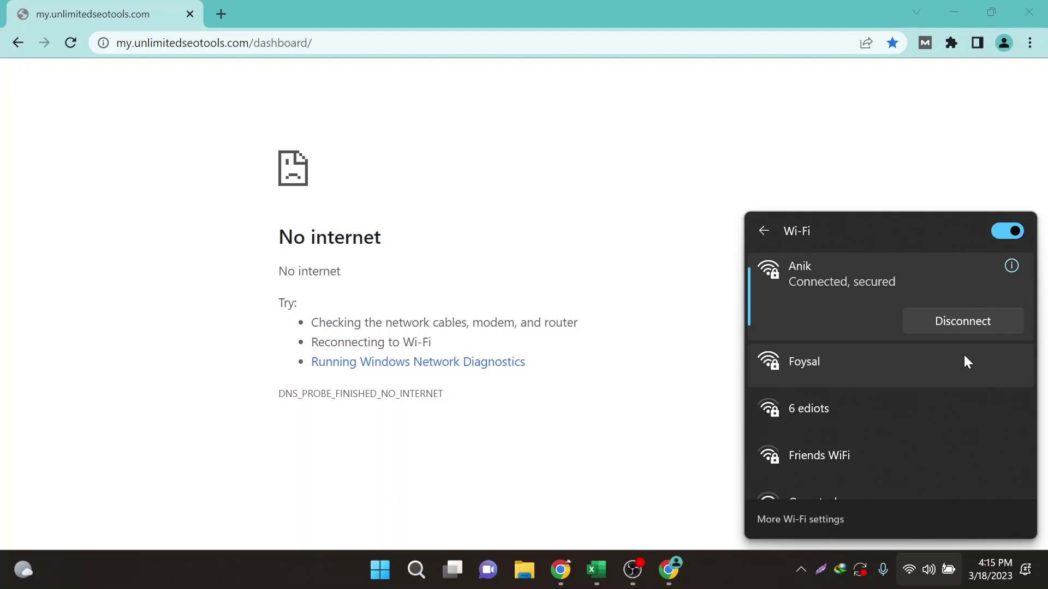
# Step: Dismiss the Wi-Fi list so the 70-product Shop page loads, then add a new blank tab
pyautogui.click(585, 121)
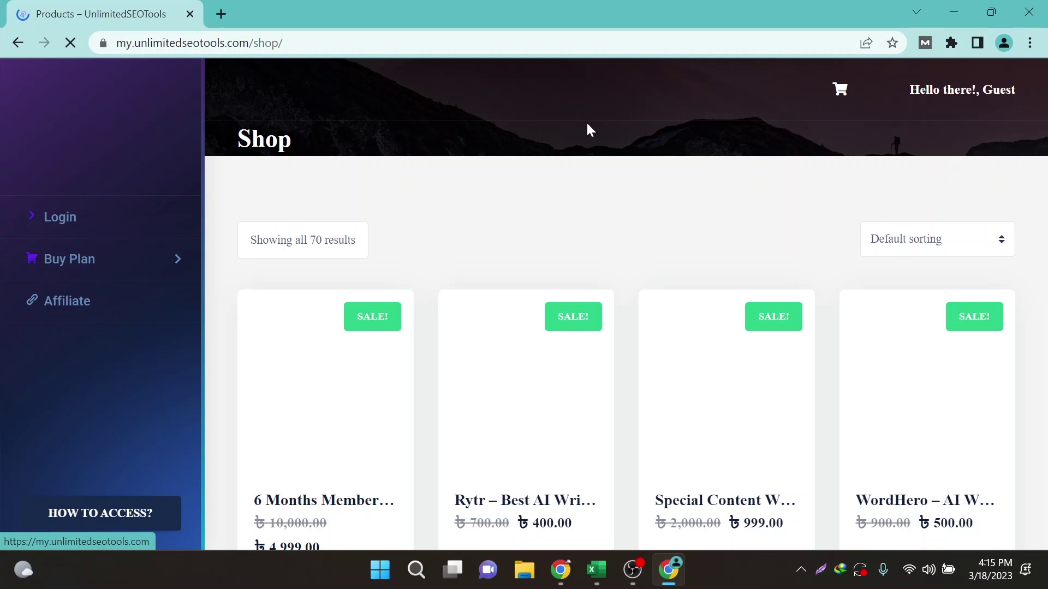
pyautogui.hotkey('ctrl', 't')
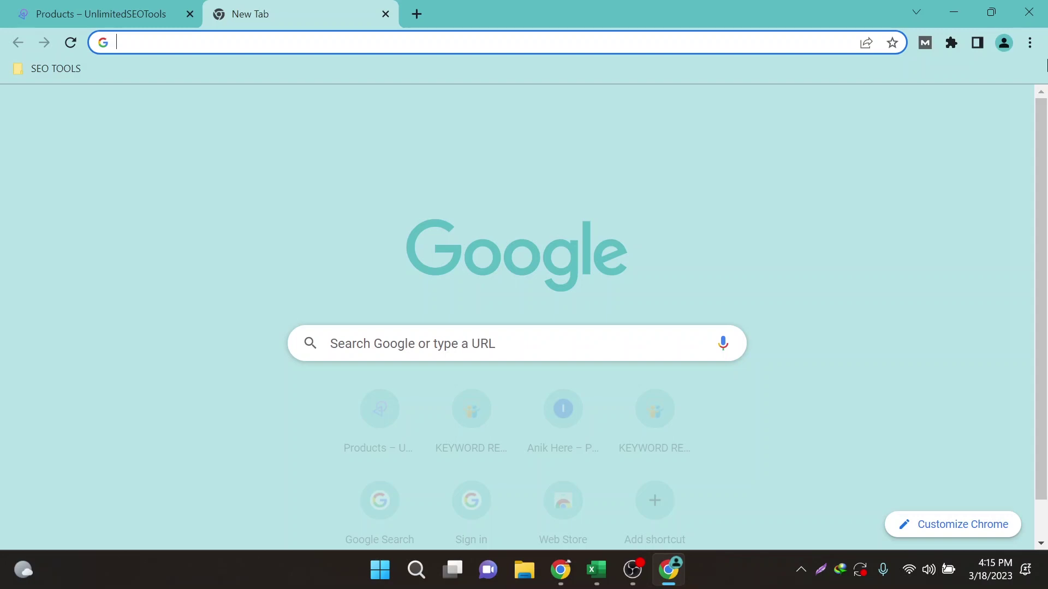
# Step: Bring up Chrome's main menu with its More tools submenu expanded
pyautogui.click(1029, 42)
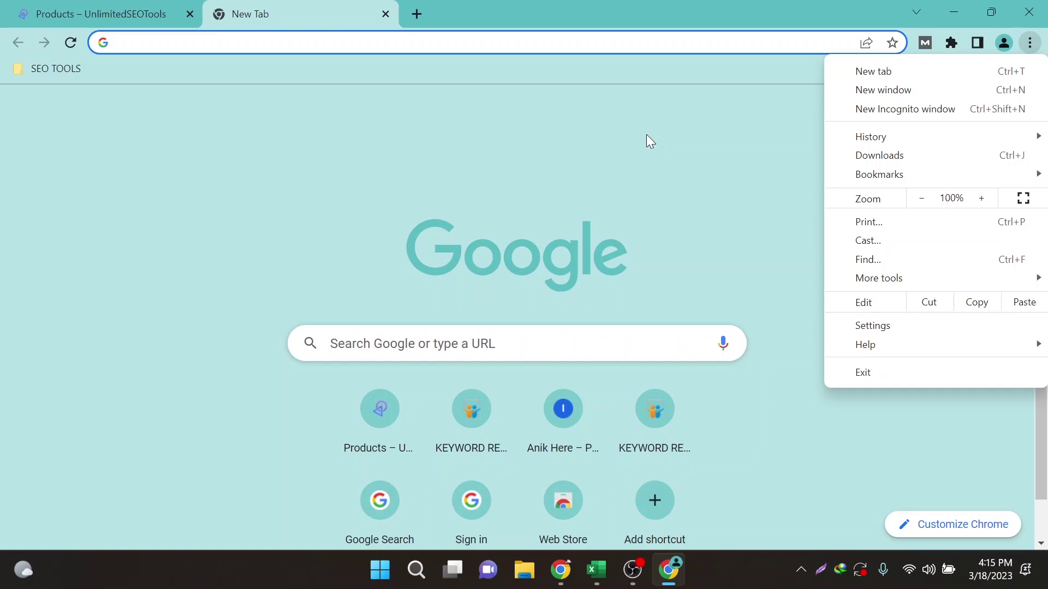
pyautogui.click(646, 134)
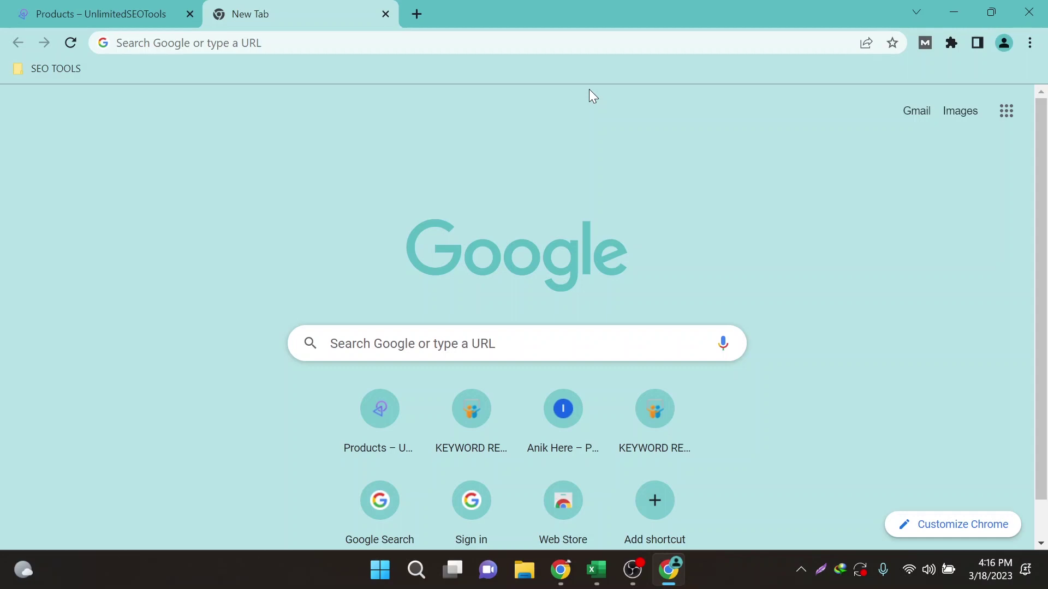
pyautogui.click(1029, 43)
pyautogui.moveTo(879, 279)
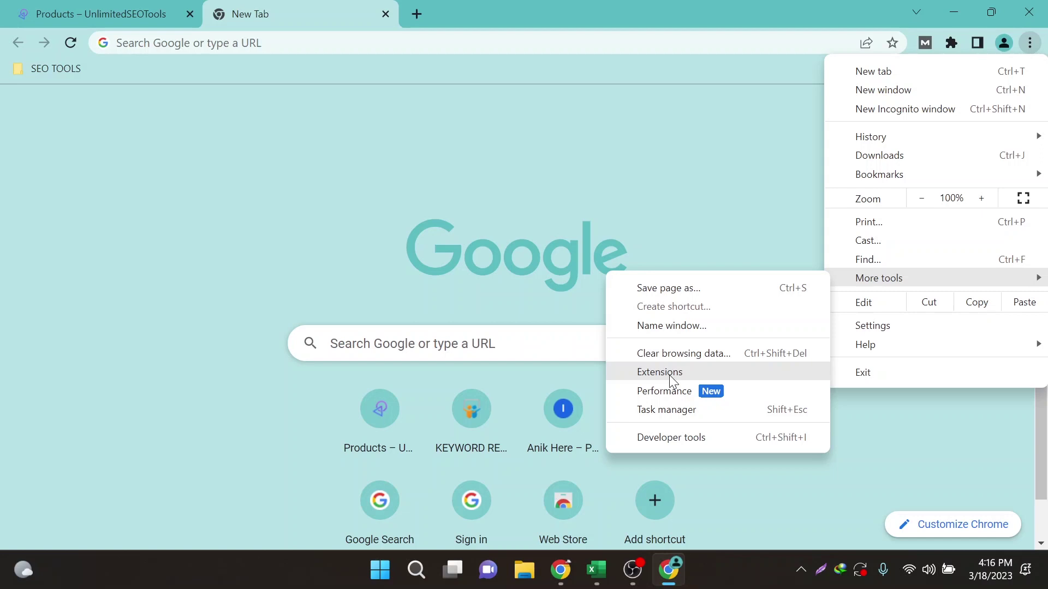
# Step: Enable extension Developer mode and start loading an unpacked extension from its folder
pyautogui.click(670, 376)
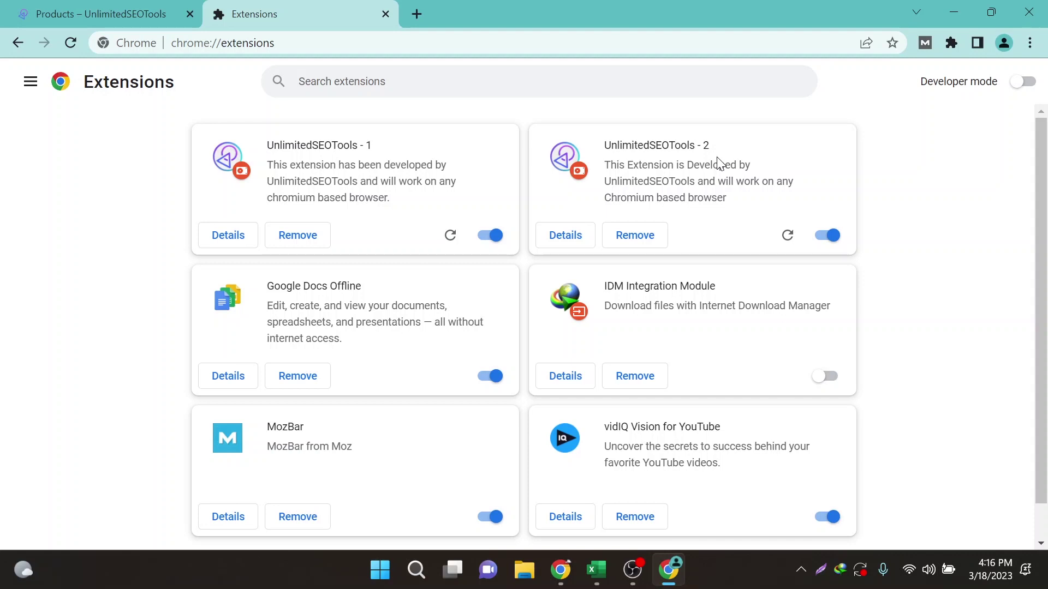
pyautogui.click(1023, 82)
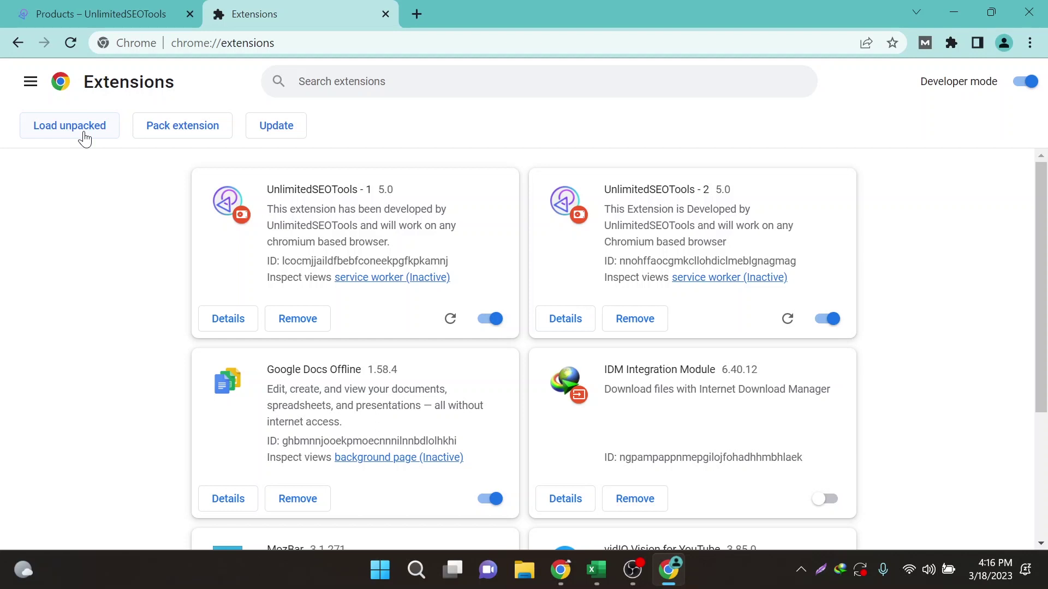
pyautogui.click(84, 137)
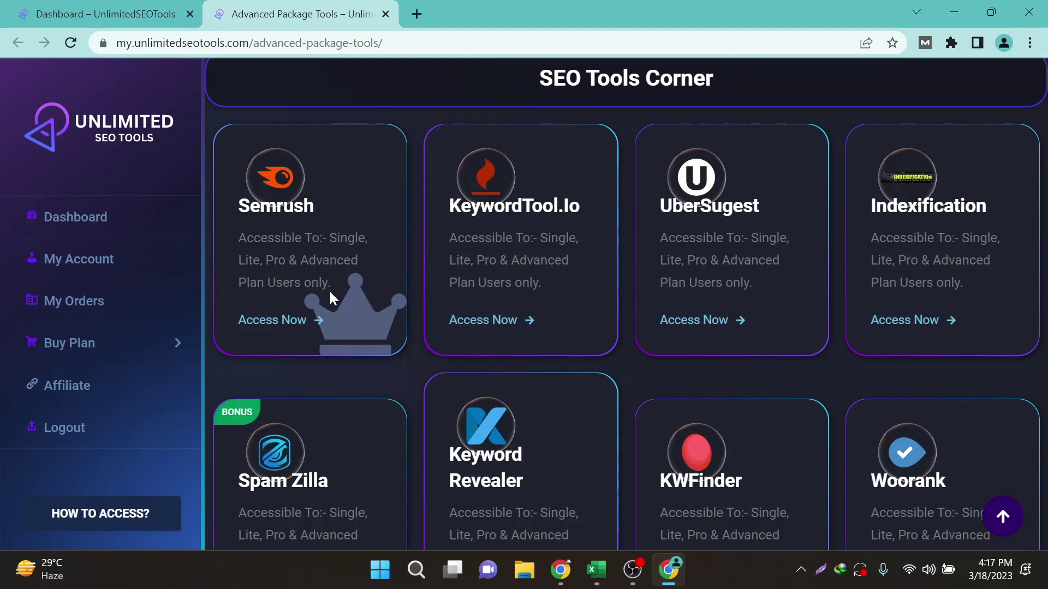
# Step: Open the Mangools Access page in a background tab from the Advanced Package Tools list
pyautogui.scroll(-5, 705, 363)
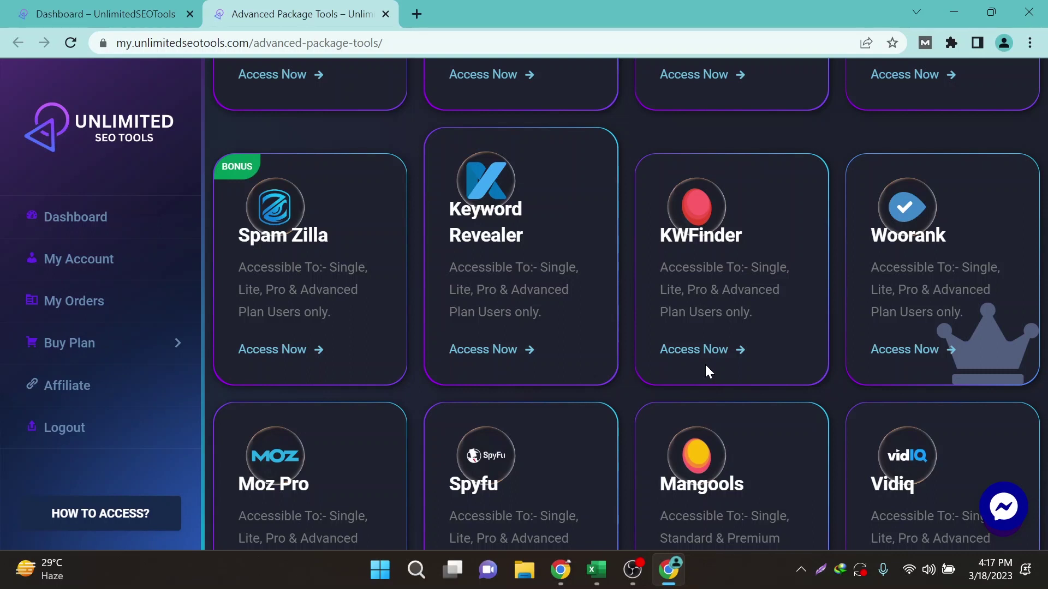
pyautogui.scroll(2, 569, 392)
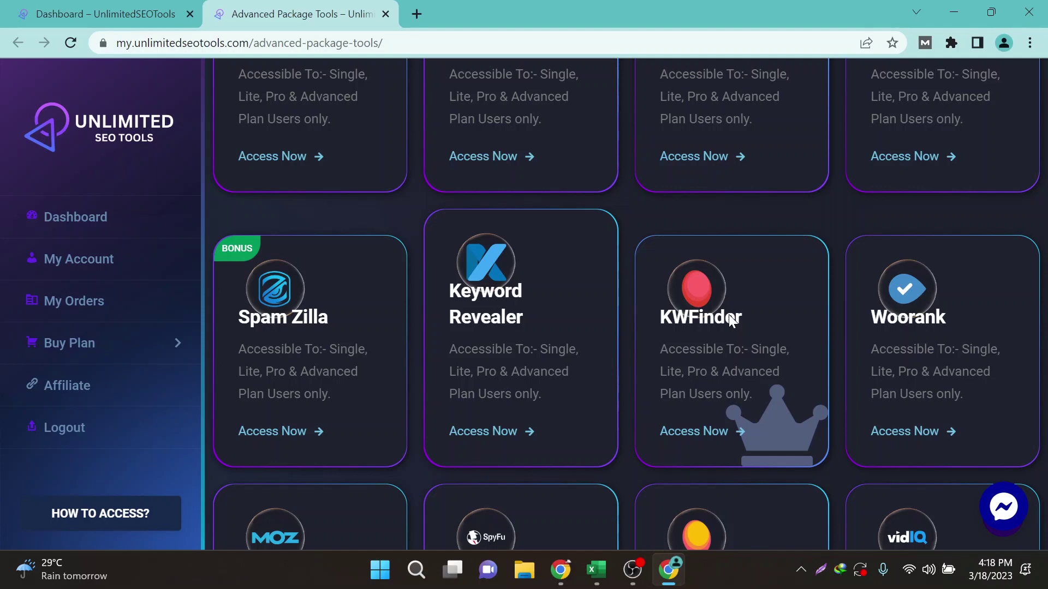
pyautogui.middleClick(728, 314)
pyautogui.scroll(-5, 412, 410)
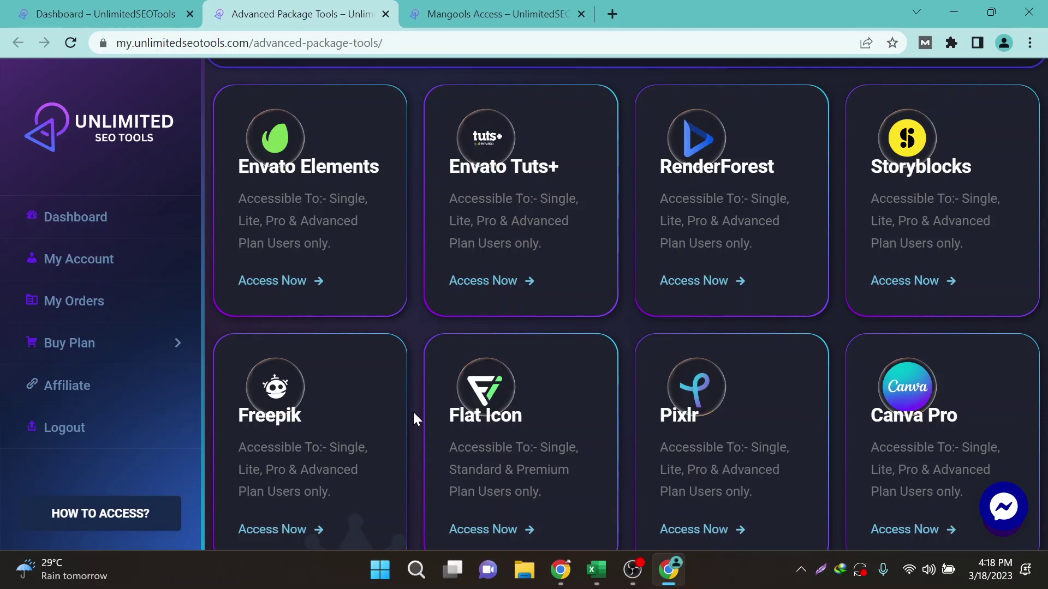
pyautogui.scroll(-1, 412, 410)
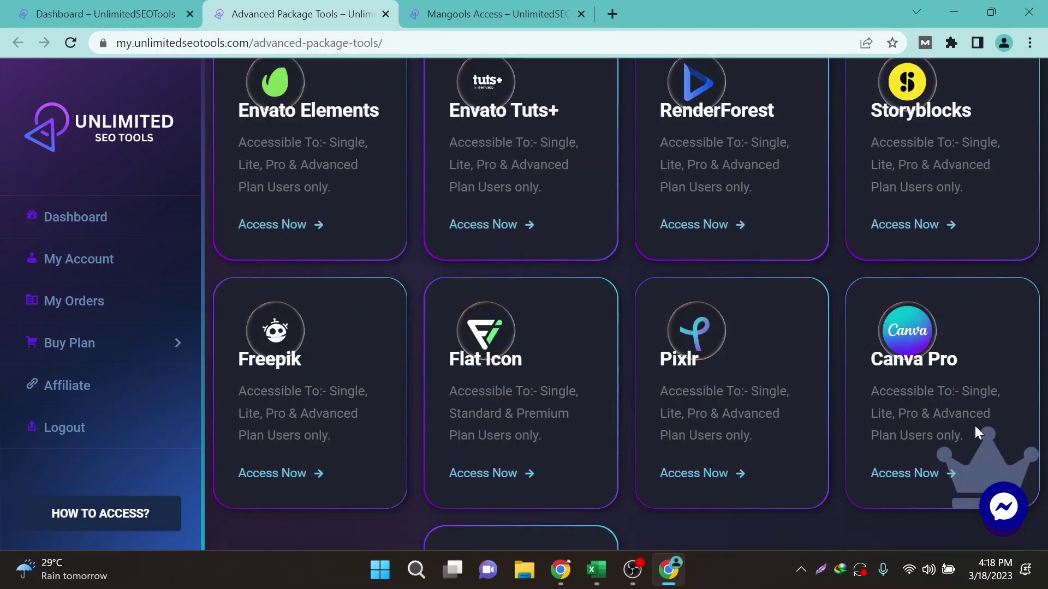